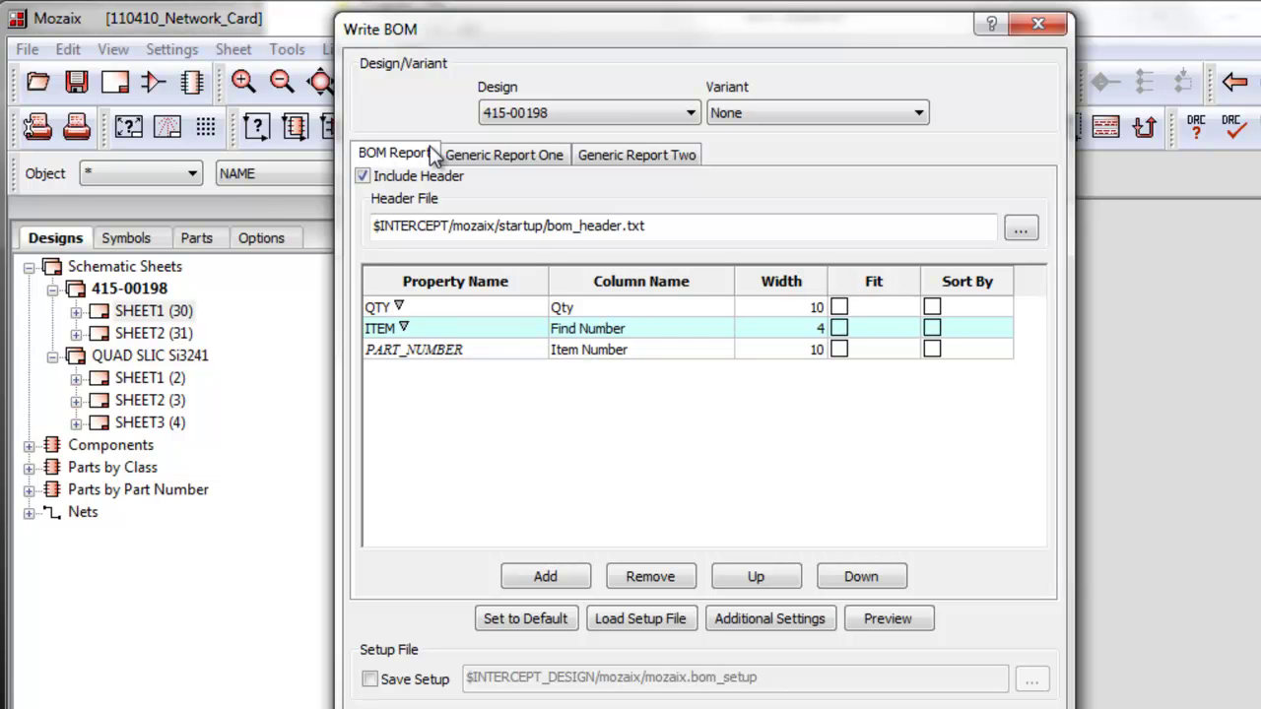
- Choose design 415-00198 and variant None for the BOM, keeping Include Header enabled with the default header file
{"action": "left_click", "coordinate": [690, 113]}
{"action": "left_click", "coordinate": [559, 134]}
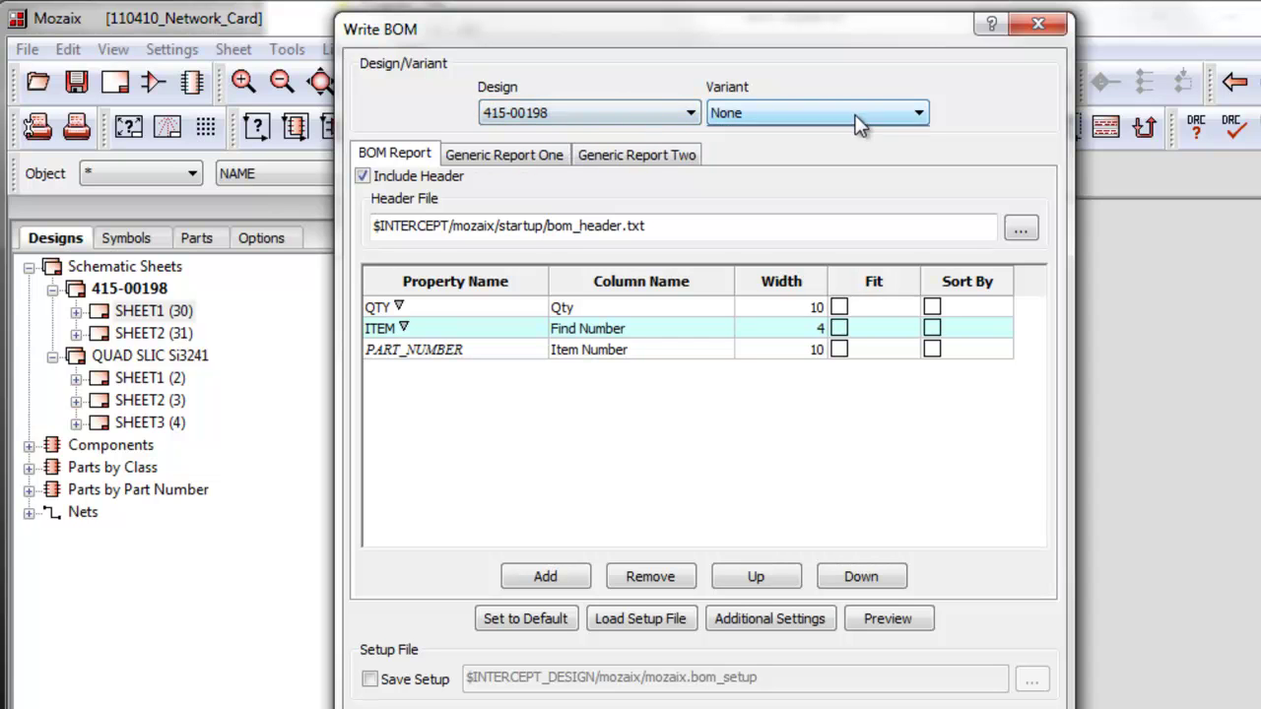
{"action": "left_click", "coordinate": [912, 116]}
{"action": "left_click", "coordinate": [823, 109]}
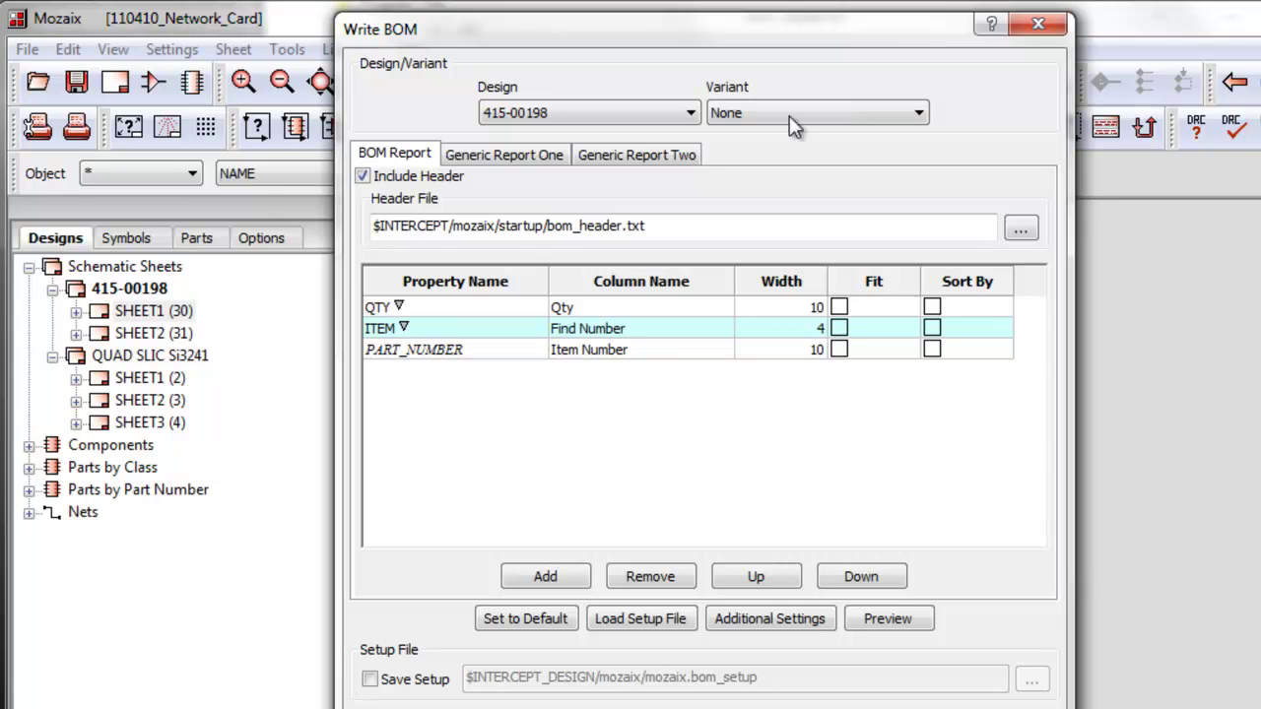
{"action": "left_click", "coordinate": [363, 177]}
{"action": "left_click", "coordinate": [363, 177]}
{"action": "left_click", "coordinate": [653, 227]}
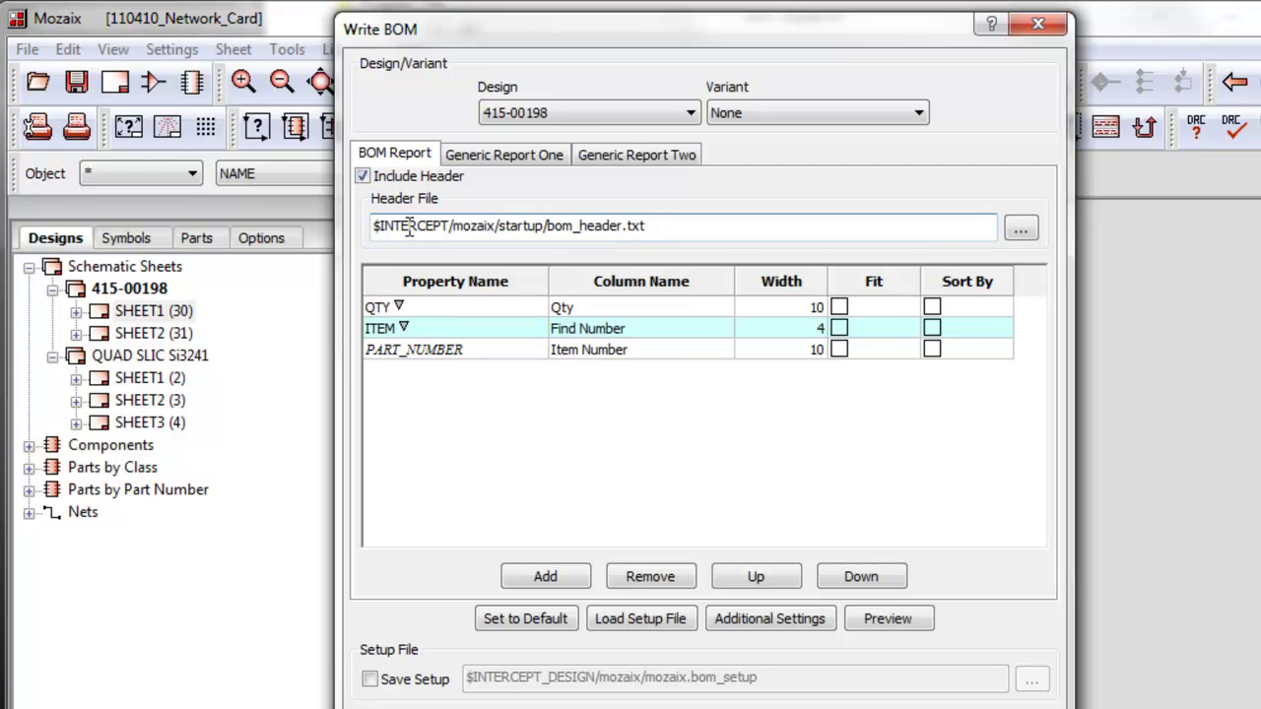
- Preview the BOM report and examine its header block down to the column titles
{"action": "left_click", "coordinate": [888, 618]}
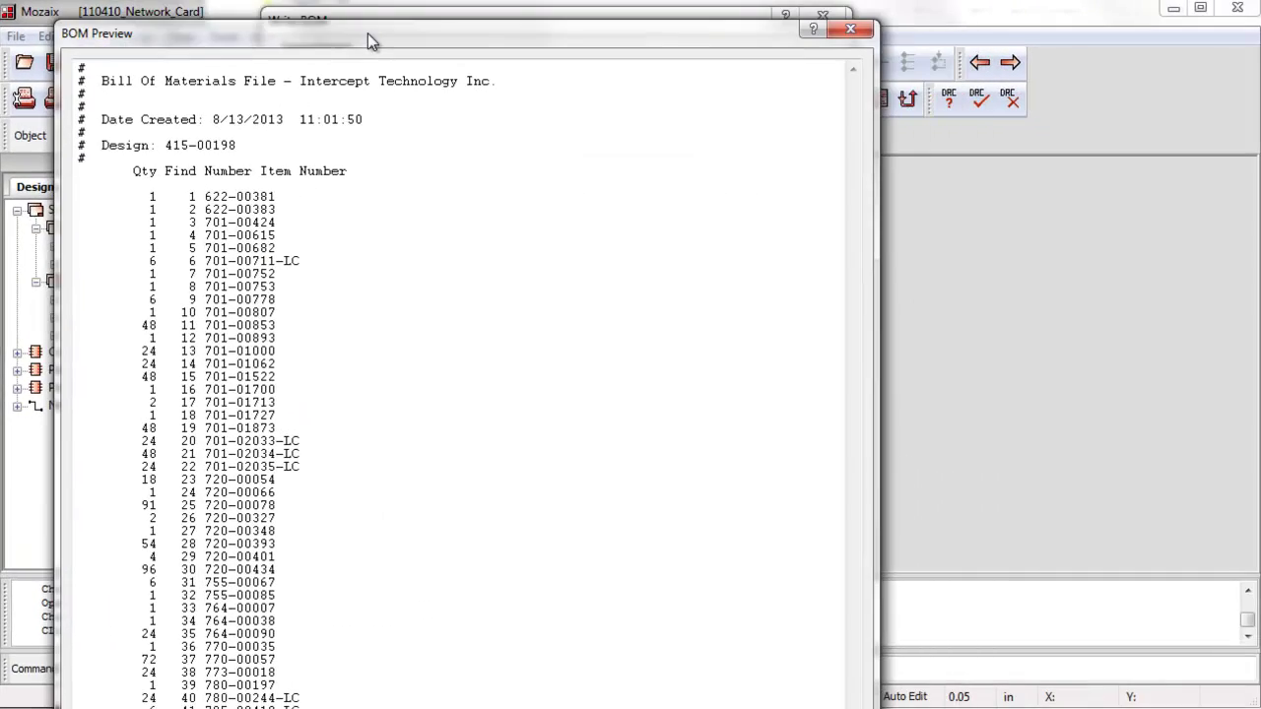
{"action": "left_click_drag", "start_coordinate": [76, 64], "coordinate": [372, 170]}
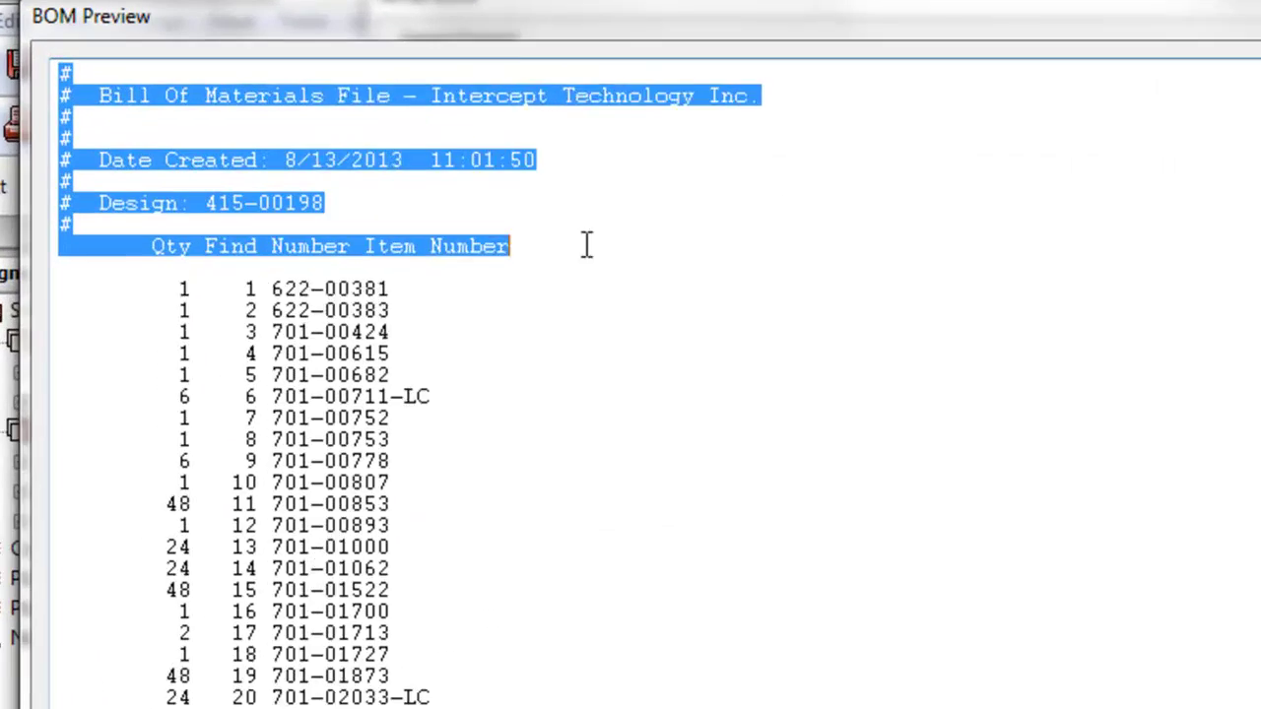
{"action": "left_click", "coordinate": [182, 92]}
{"action": "left_click_drag", "start_coordinate": [51, 71], "coordinate": [626, 243]}
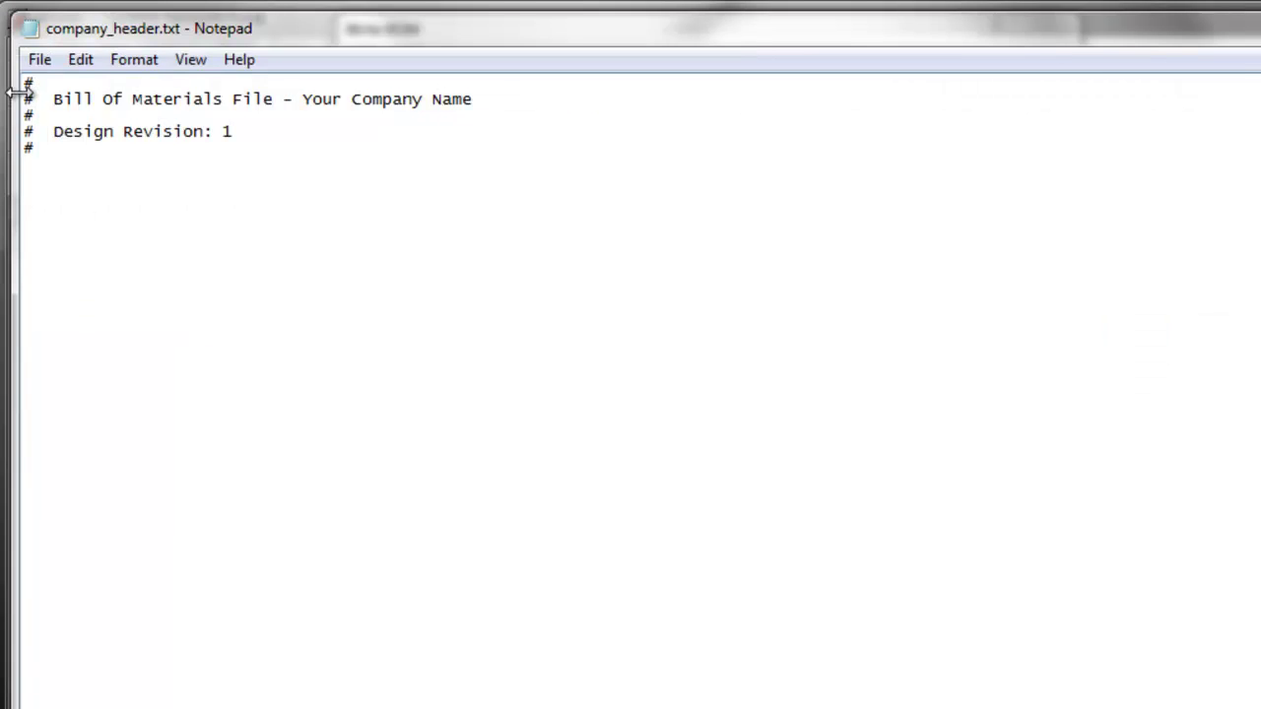
- Review the custom header text in Notepad and set the BOM header file to C:\company_header.txt
{"action": "left_click_drag", "start_coordinate": [26, 81], "coordinate": [43, 145]}
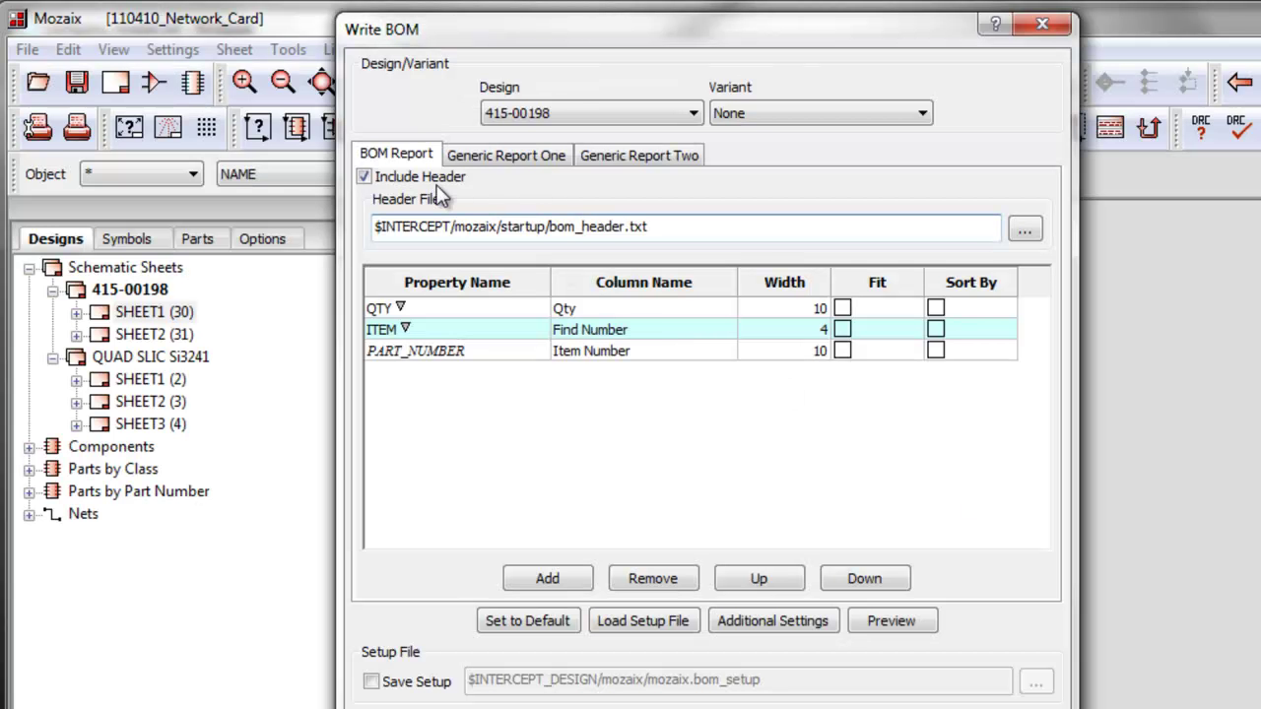
{"action": "left_click", "coordinate": [1030, 230]}
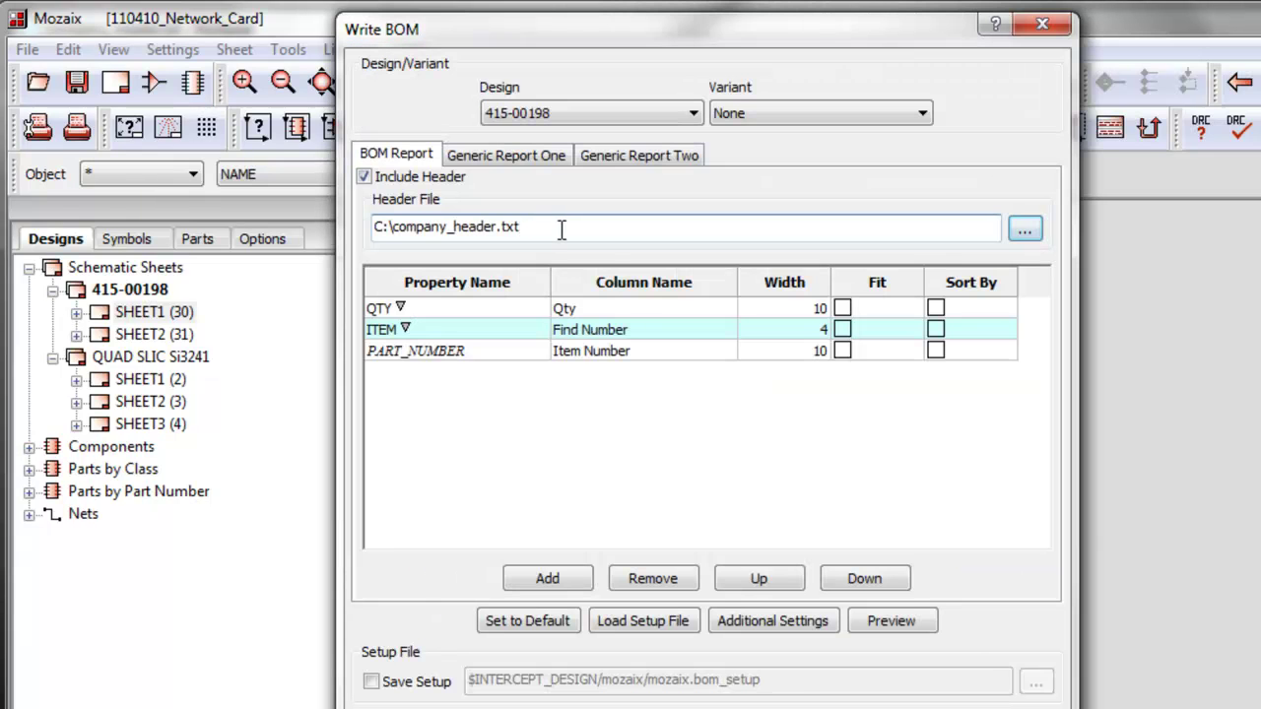
- Preview the BOM report with the custom header, examine the company header lines, and close the preview
{"action": "left_click", "coordinate": [898, 622]}
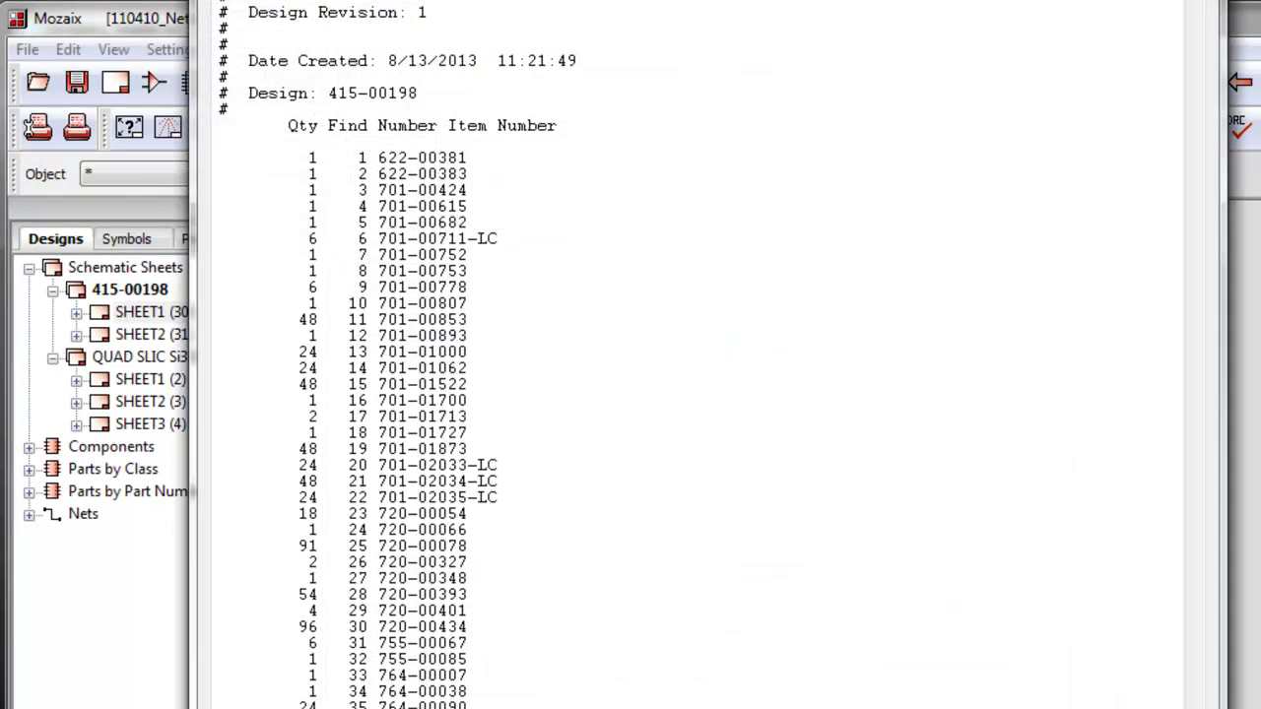
{"action": "left_click_drag", "start_coordinate": [547, 0], "coordinate": [587, 47]}
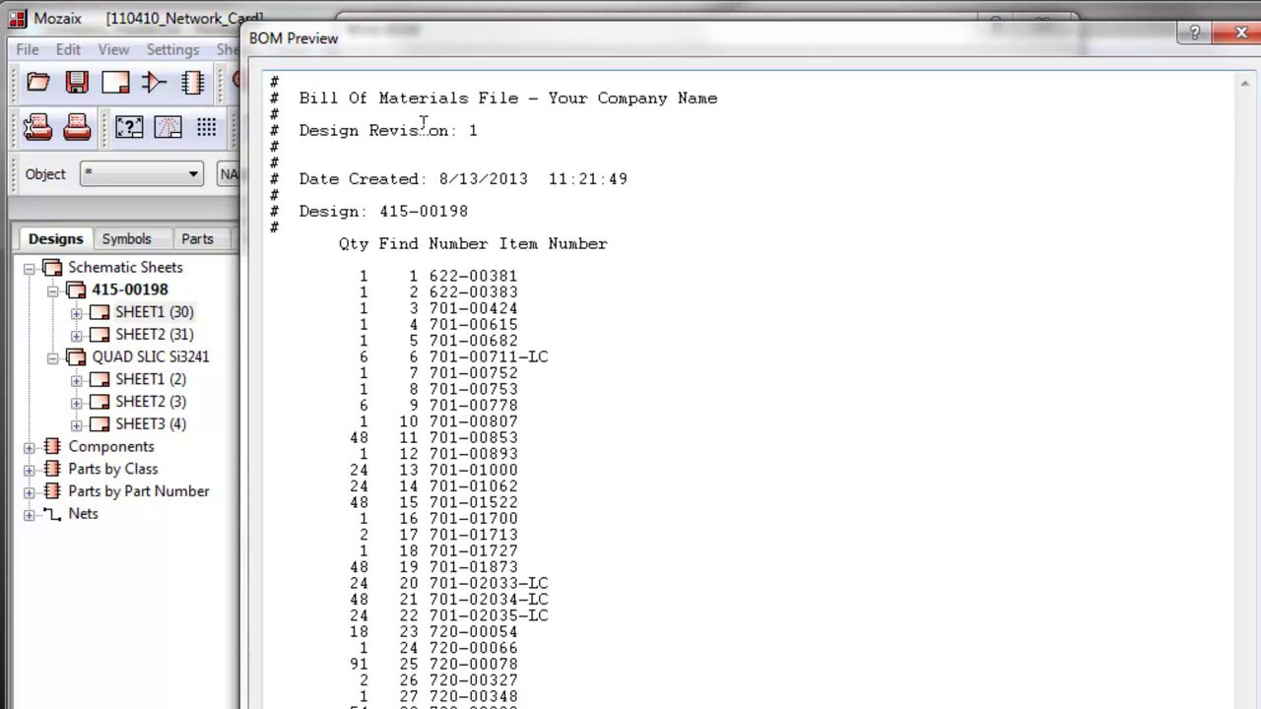
{"action": "left_click_drag", "start_coordinate": [266, 83], "coordinate": [285, 148]}
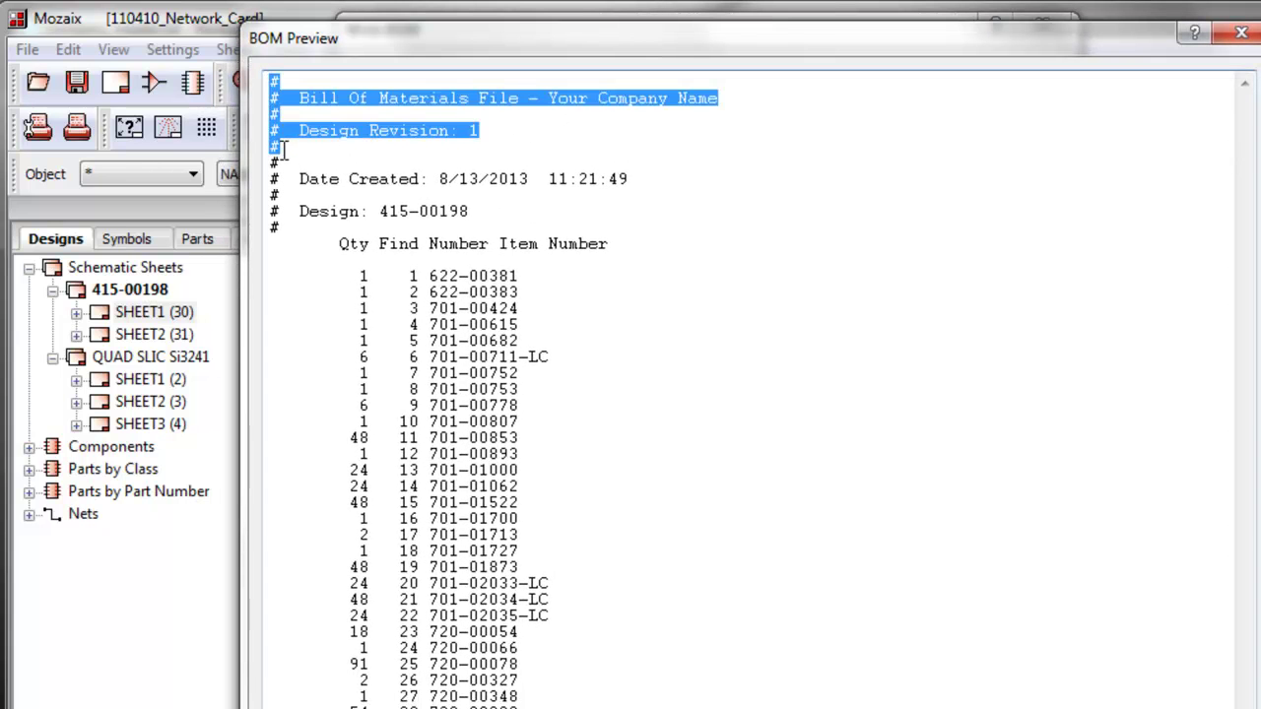
{"action": "key", "text": "Escape"}
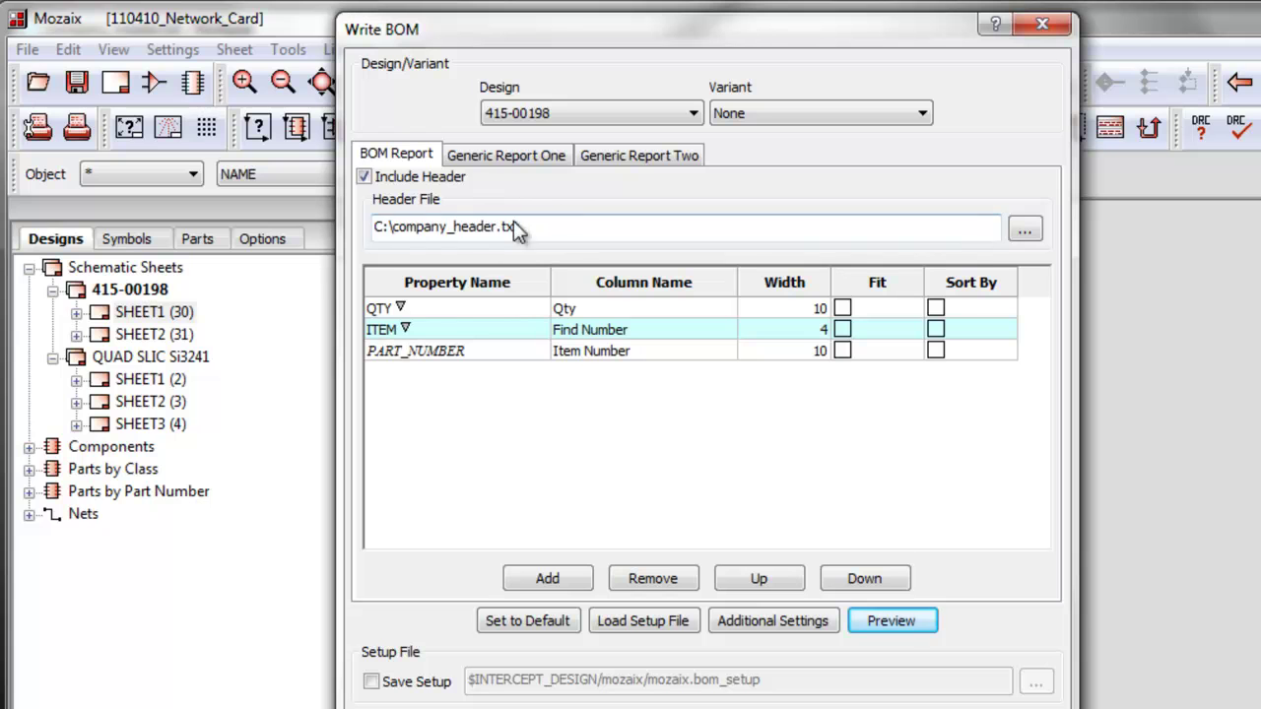
- Exclude the header from the BOM report and rename the QTY property's column to Quantity
{"action": "left_click", "coordinate": [364, 177]}
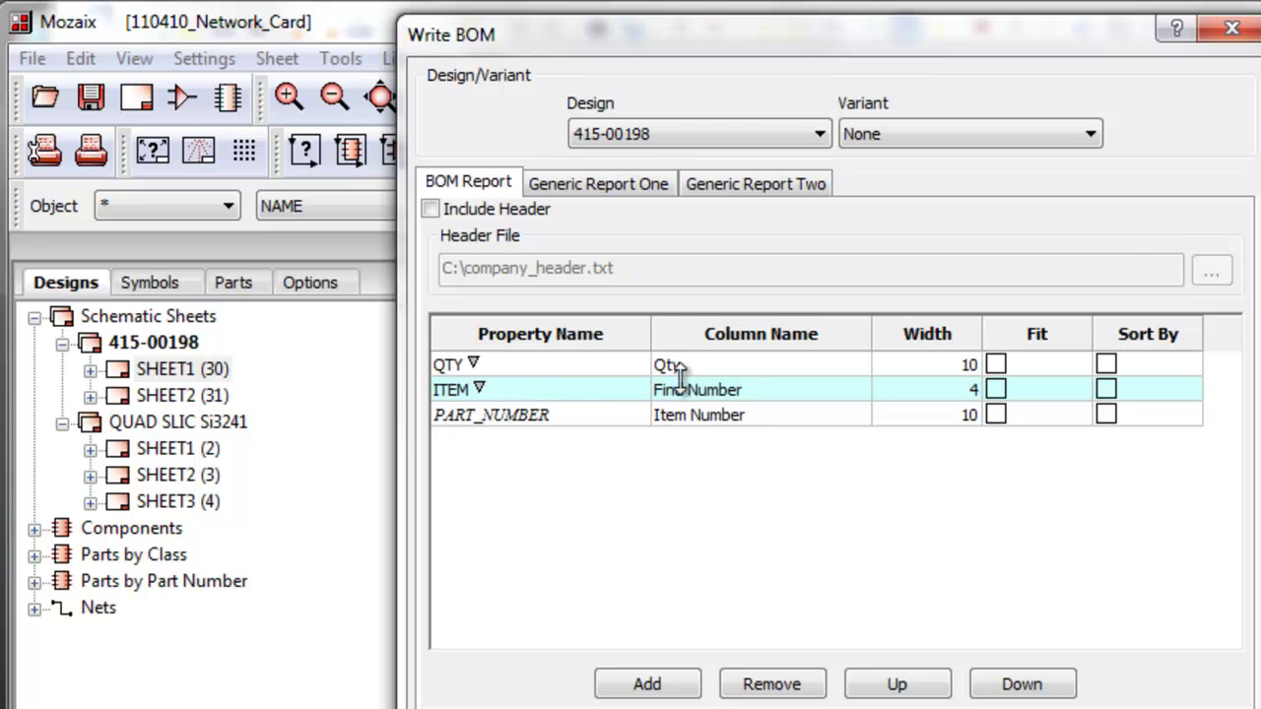
{"action": "left_click", "coordinate": [575, 418]}
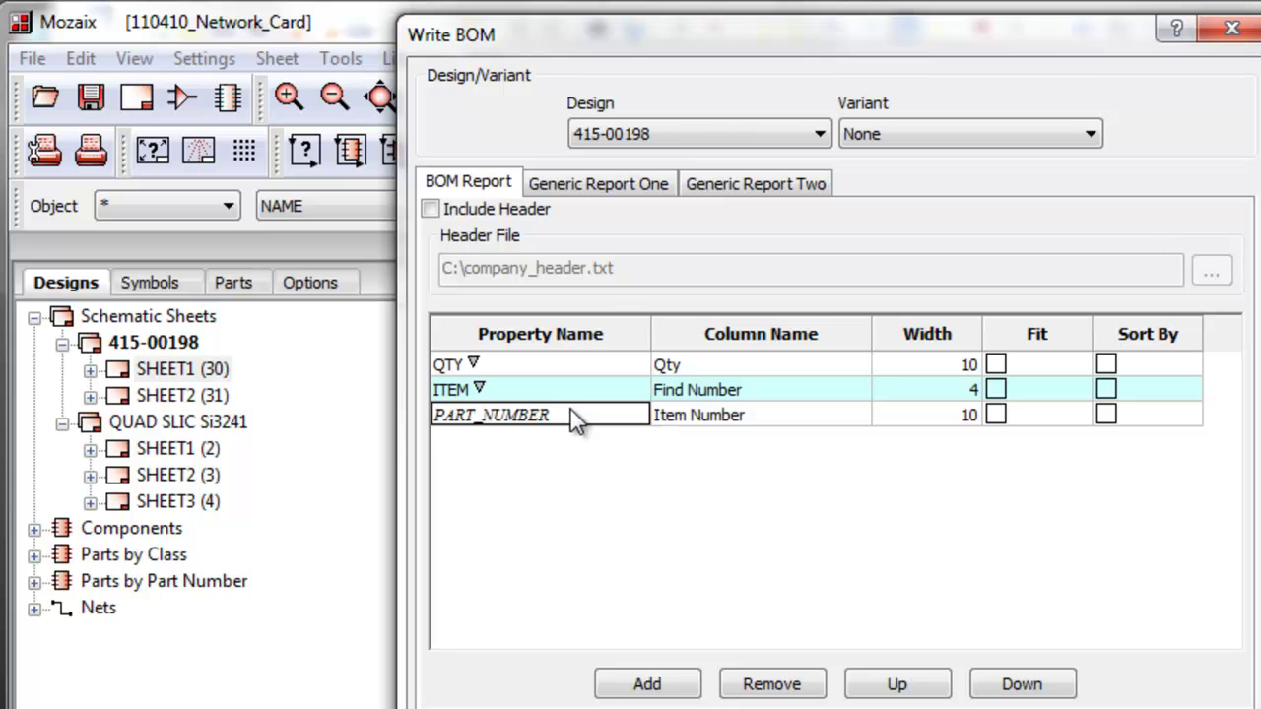
{"action": "left_click", "coordinate": [716, 369]}
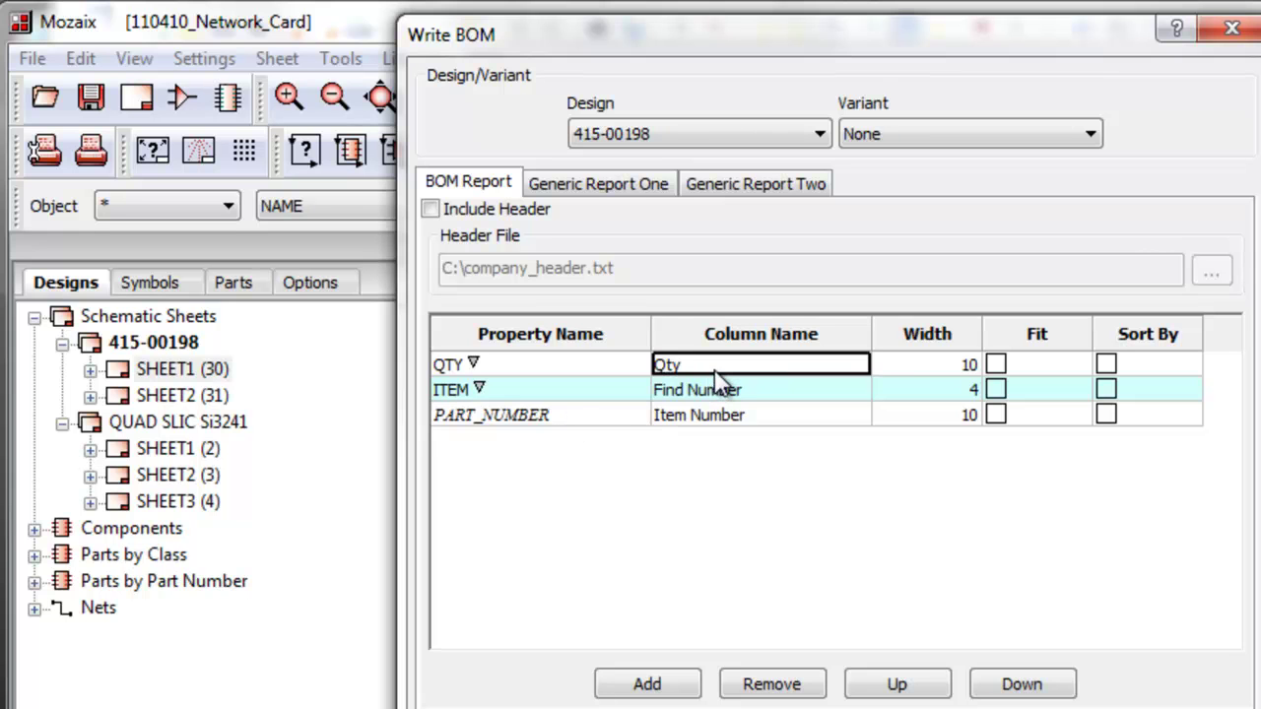
{"action": "type", "text": "QWu"}
{"action": "key", "text": "BackSpace"}
{"action": "key", "text": "BackSpace"}
{"action": "type", "text": "ua"}
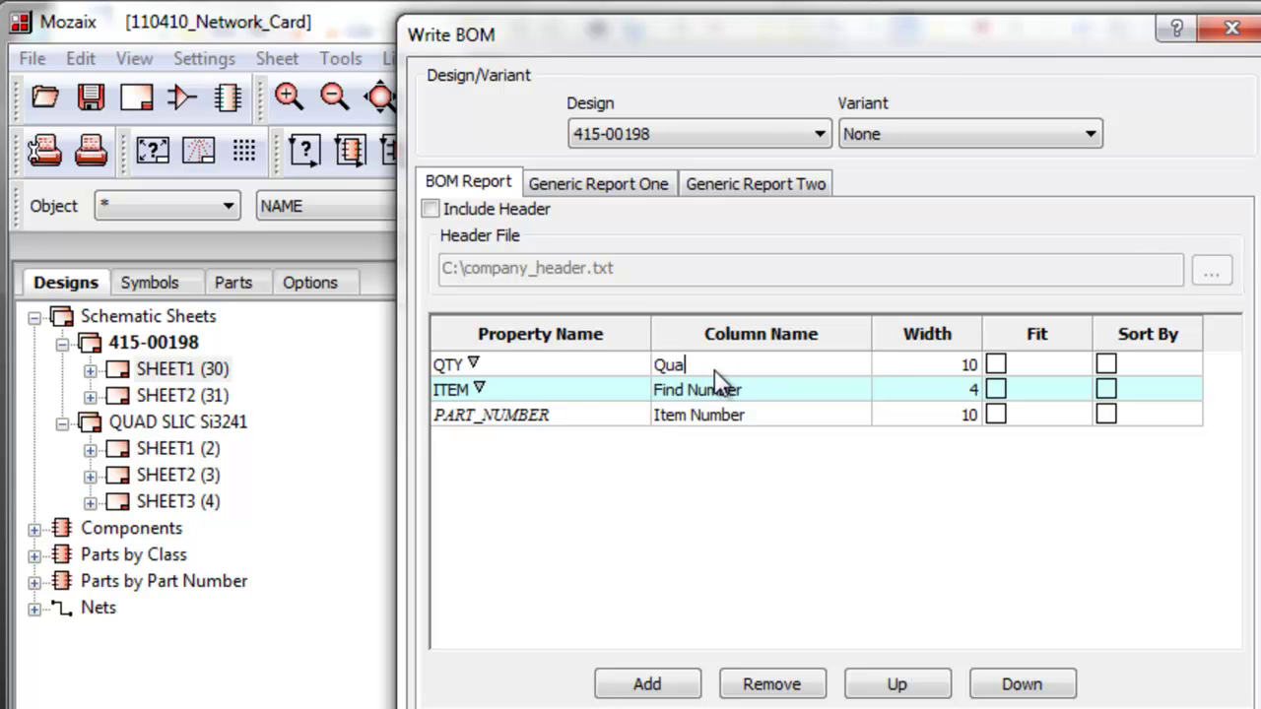
{"action": "type", "text": "nottity"}
- Rename the ITEM property's column to Index # and the PART_NUMBER property's column to Part Number
{"action": "left_click", "coordinate": [768, 389]}
{"action": "type", "text": "Ite"}
{"action": "key", "text": "BackSpace"}
{"action": "key", "text": "BackSpace"}
{"action": "type", "text": "ndex #"}
{"action": "left_click", "coordinate": [769, 415]}
{"action": "type", "text": "Part Number"}
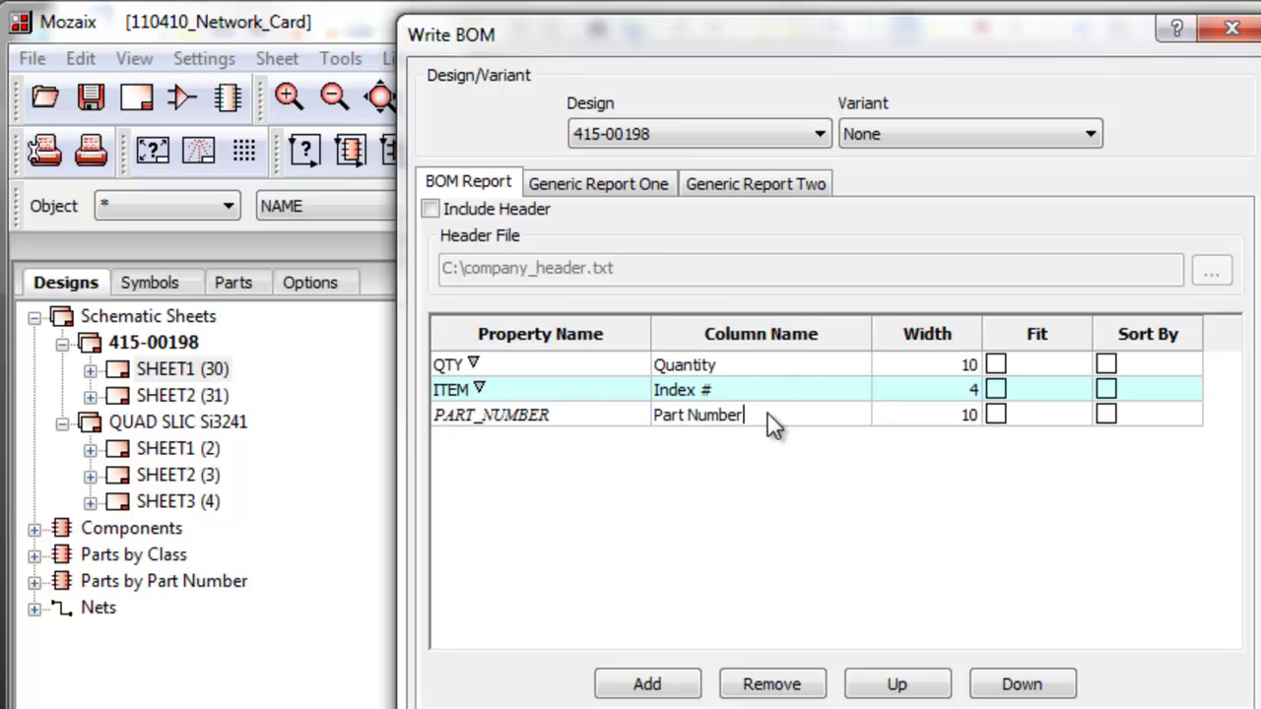
{"action": "key", "text": "Return"}
- Enable Fit for the QTY and ITEM columns and sort the report by PART_NUMBER
{"action": "left_click", "coordinate": [931, 360]}
{"action": "left_click", "coordinate": [905, 394]}
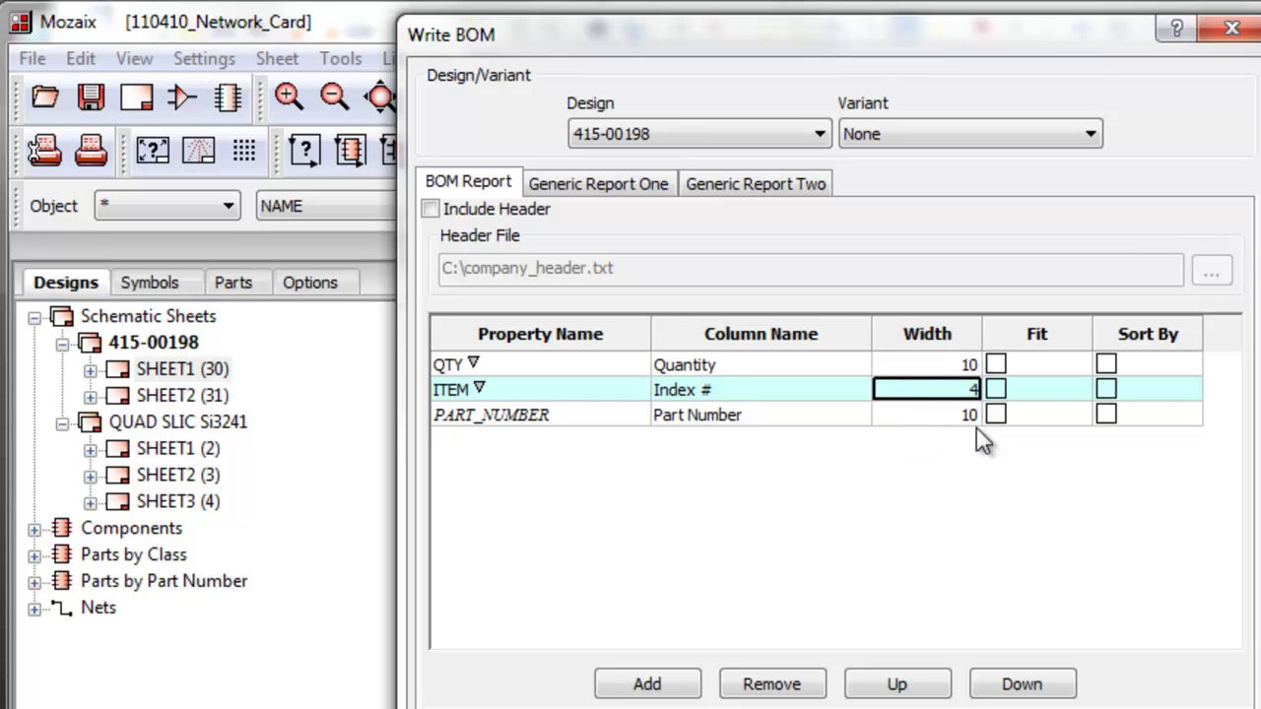
{"action": "left_click", "coordinate": [997, 365]}
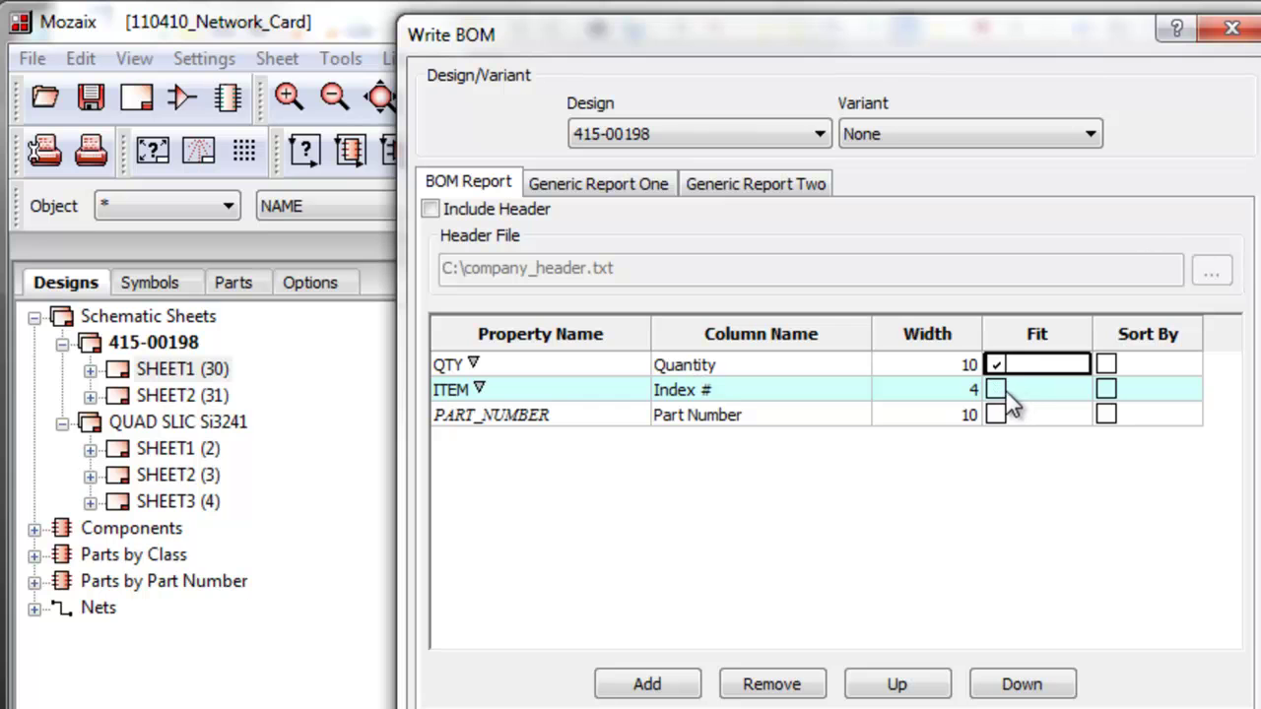
{"action": "left_click", "coordinate": [993, 389]}
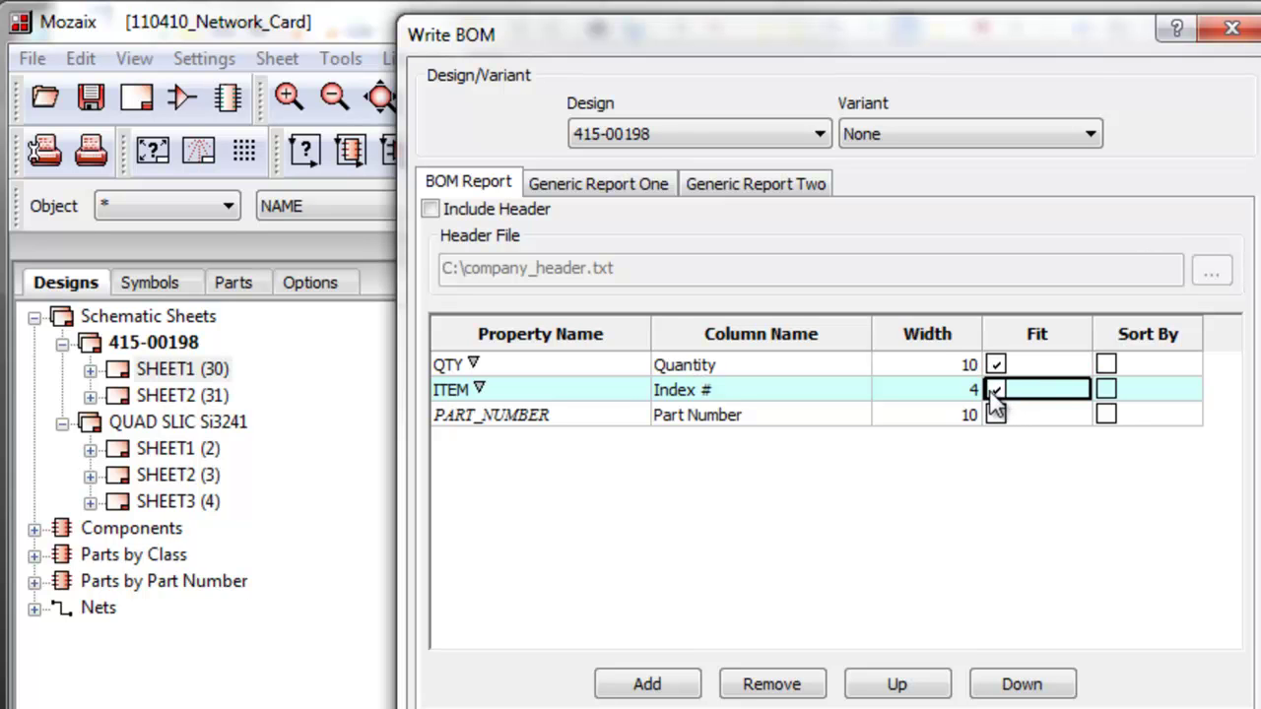
{"action": "left_click", "coordinate": [1108, 415]}
{"action": "left_click", "coordinate": [1108, 414]}
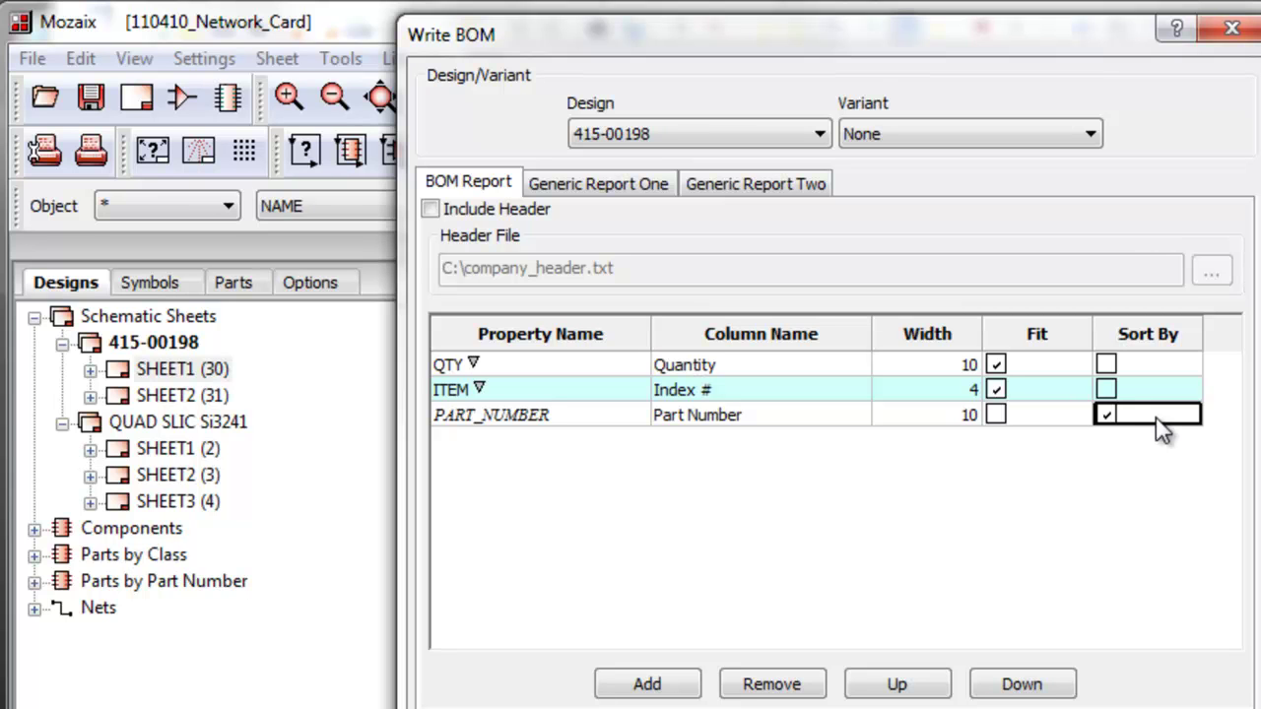
- Add a REFERENCE property row with the column name Ref Des, width 100 and Fit disabled
{"action": "left_click", "coordinate": [642, 689]}
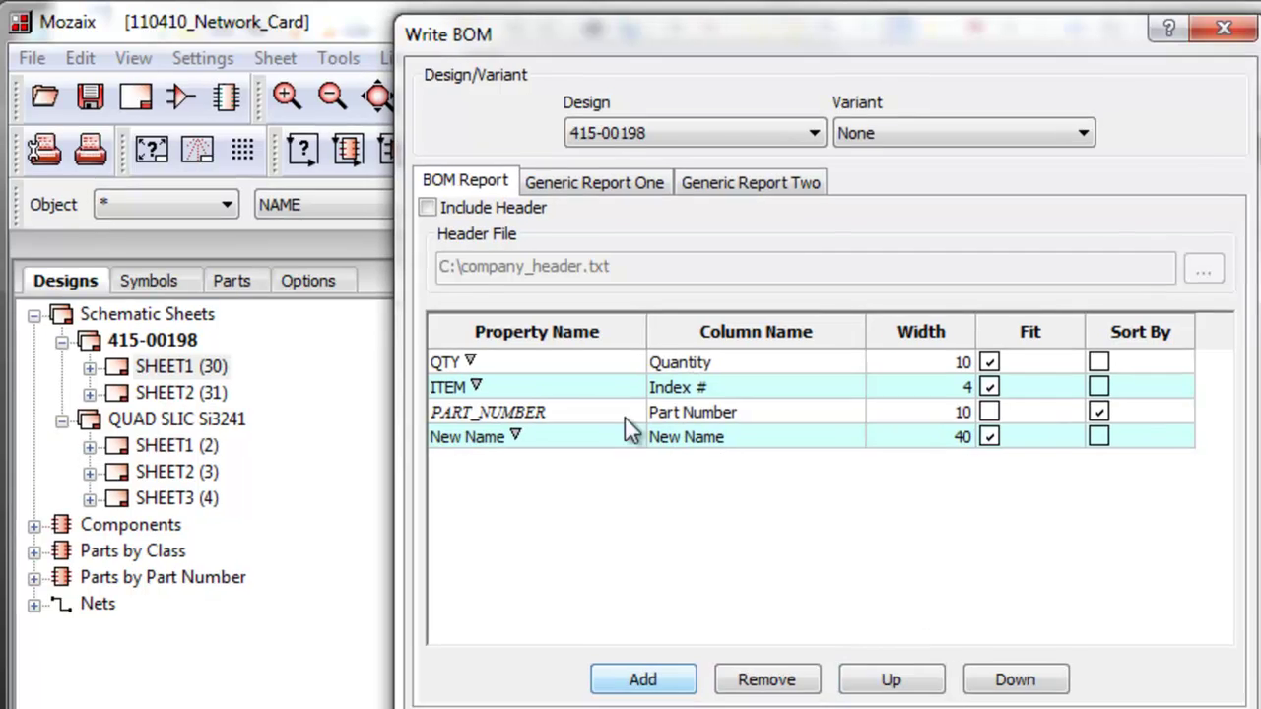
{"action": "left_click", "coordinate": [461, 351]}
{"action": "double_click", "coordinate": [465, 352]}
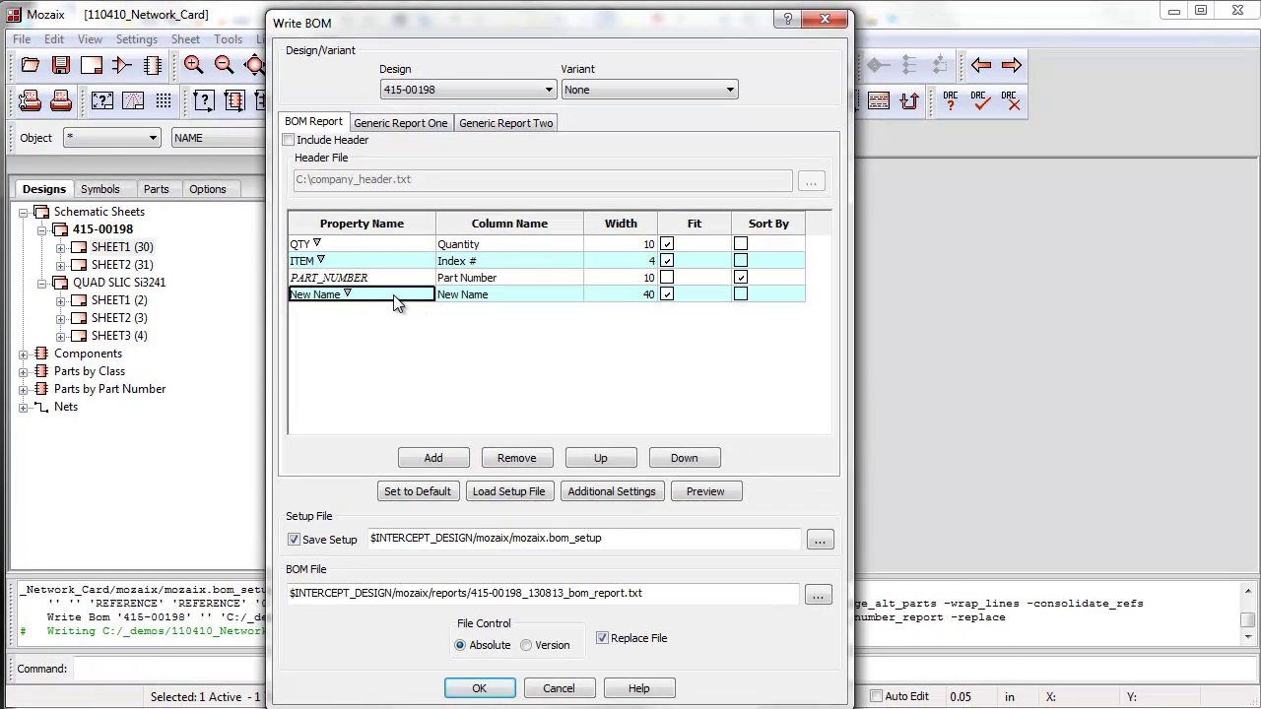
{"action": "left_click", "coordinate": [428, 297]}
{"action": "left_click_drag", "start_coordinate": [431, 374], "coordinate": [430, 504]}
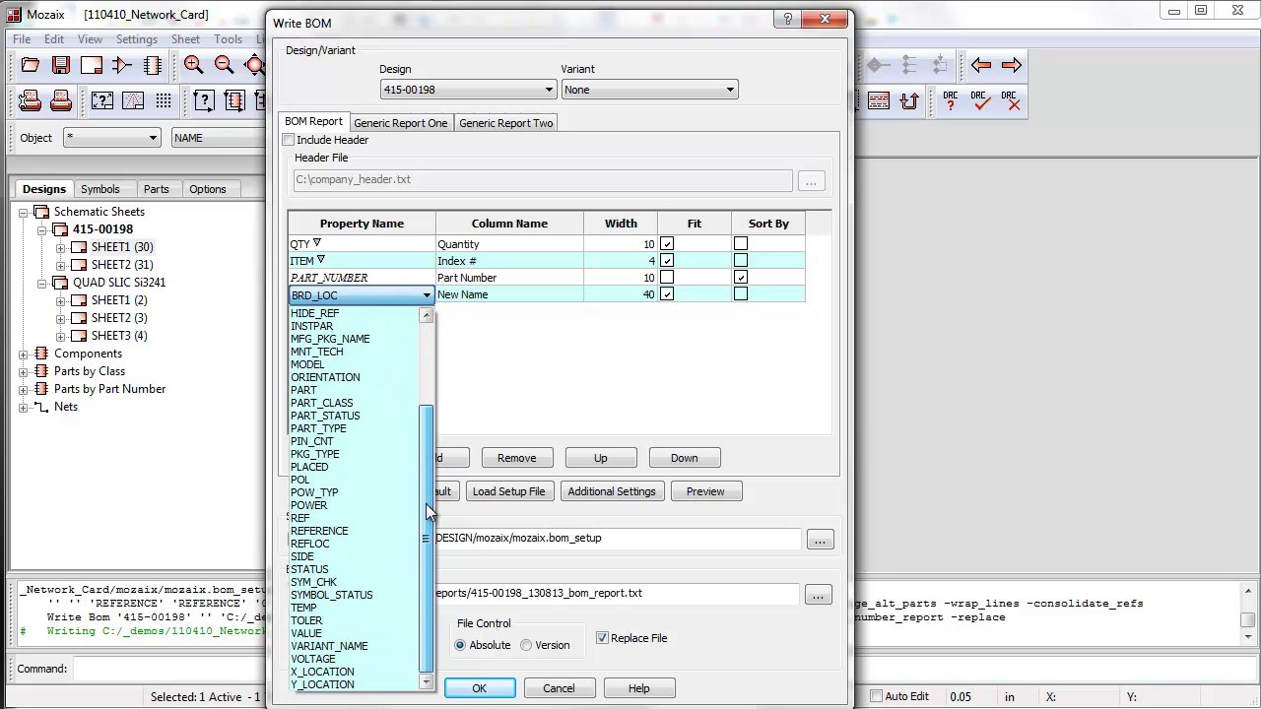
{"action": "left_click", "coordinate": [347, 532]}
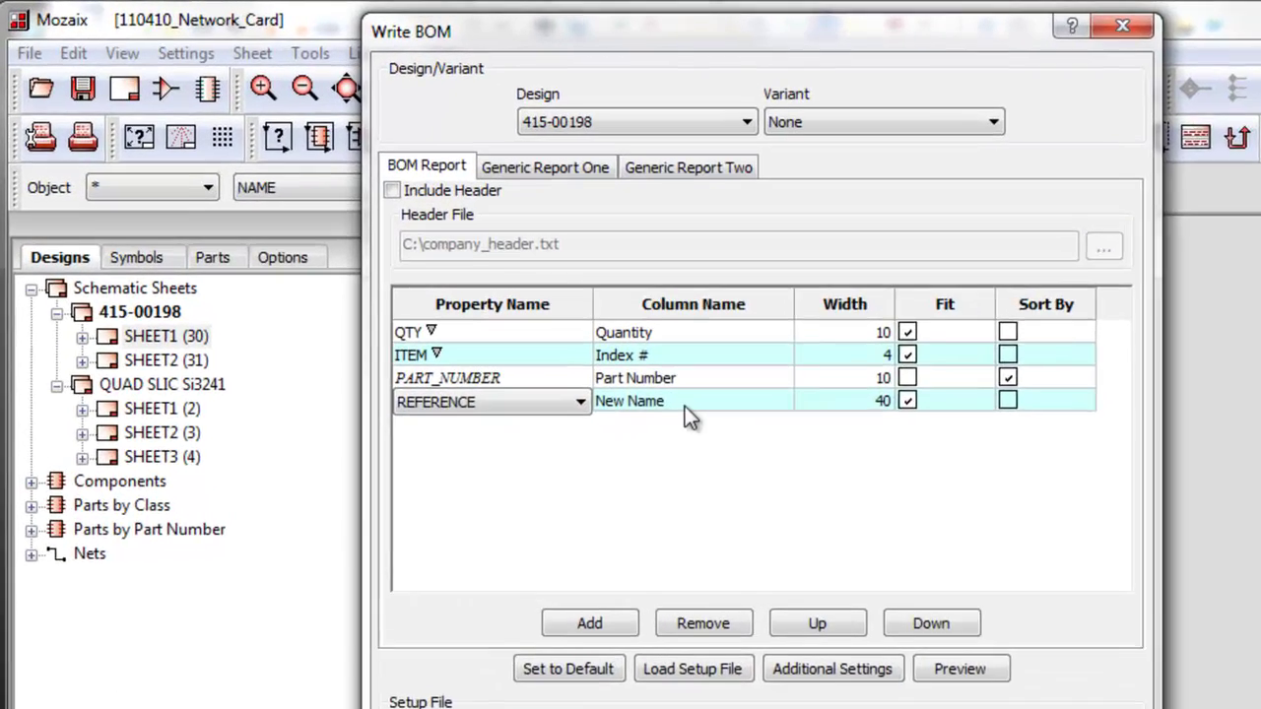
{"action": "left_click", "coordinate": [519, 303]}
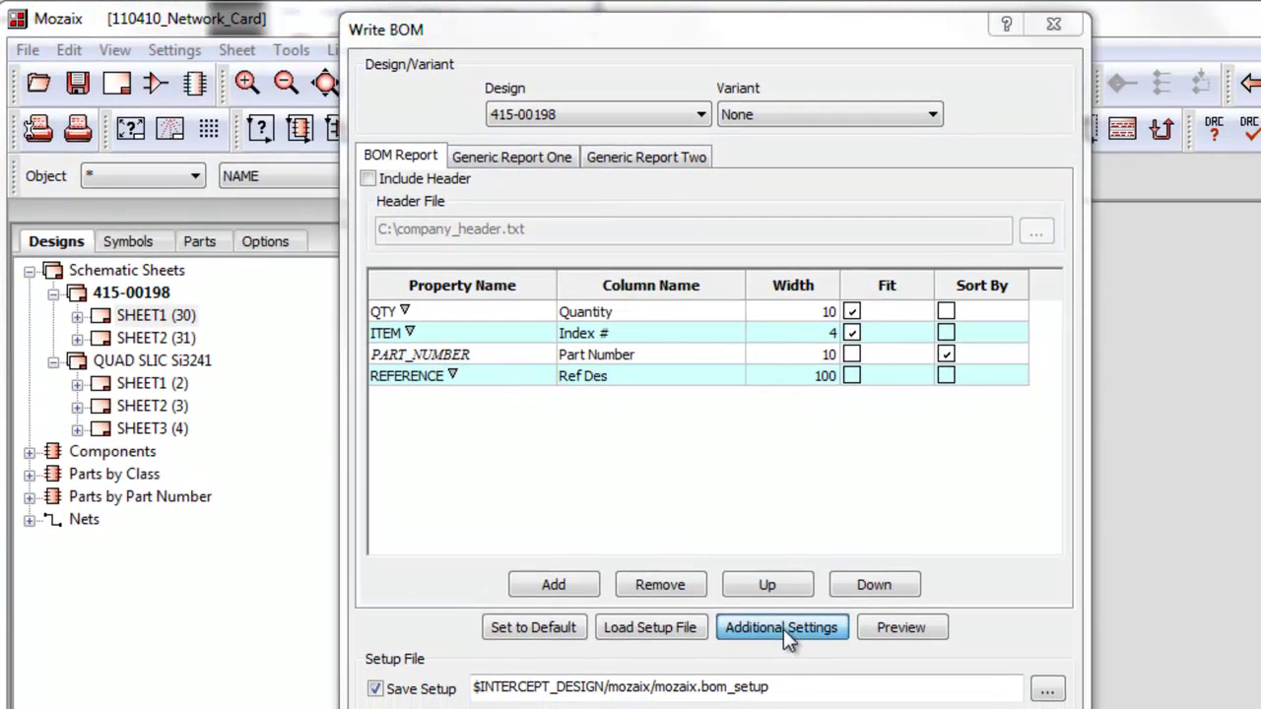
- Open the additional BOM settings and review the column spacing and the line wrapping option, keeping Wrap Lines With Column Width enabled
{"action": "left_click", "coordinate": [785, 628]}
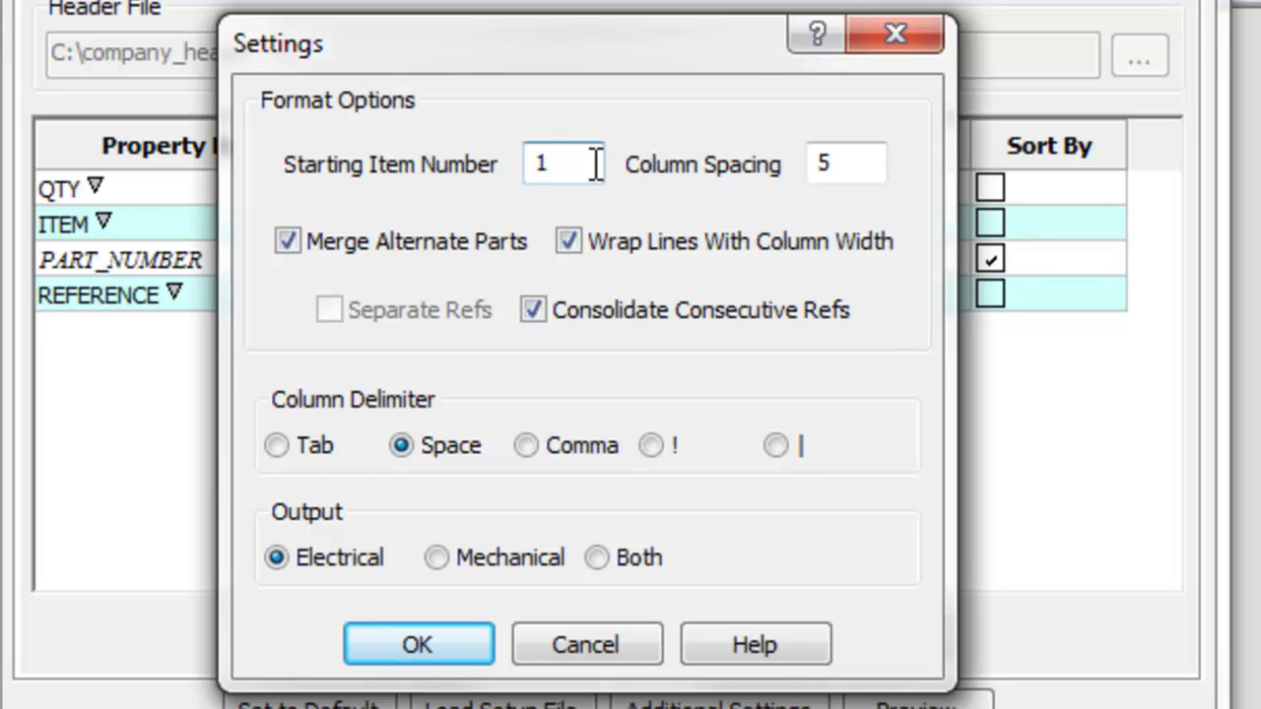
{"action": "left_click", "coordinate": [845, 163]}
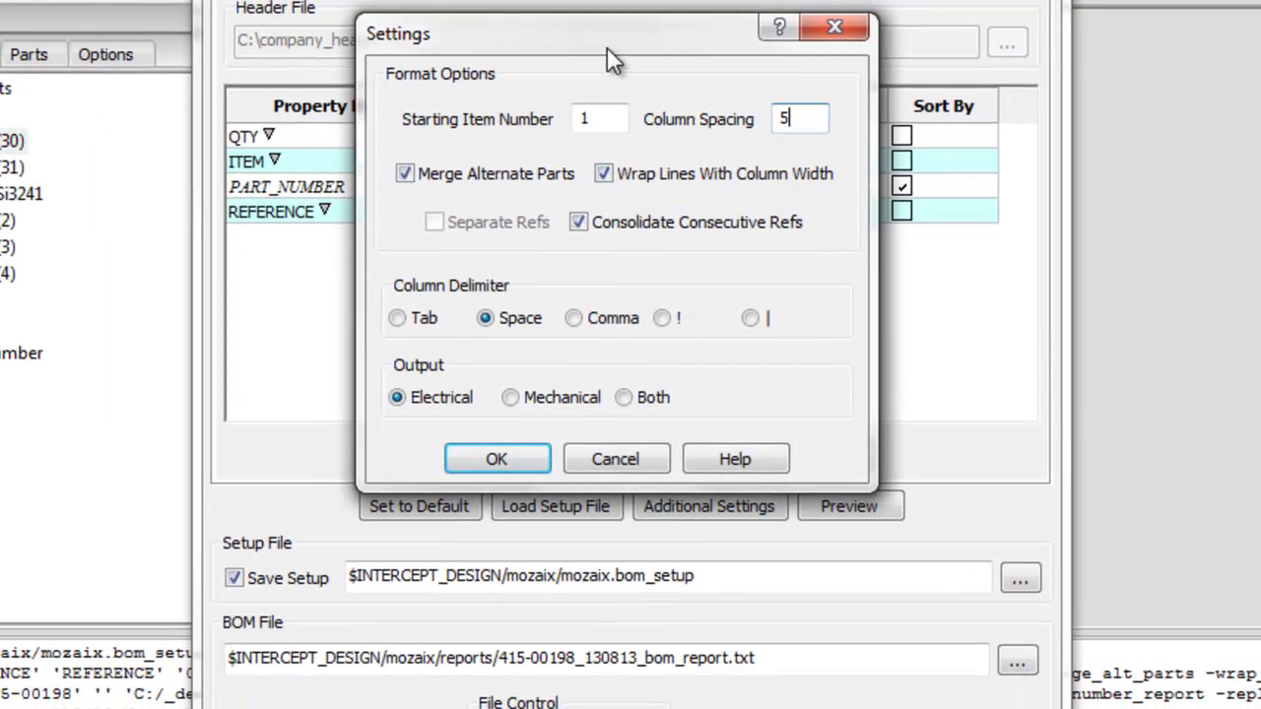
{"action": "left_click_drag", "start_coordinate": [607, 49], "coordinate": [600, 276]}
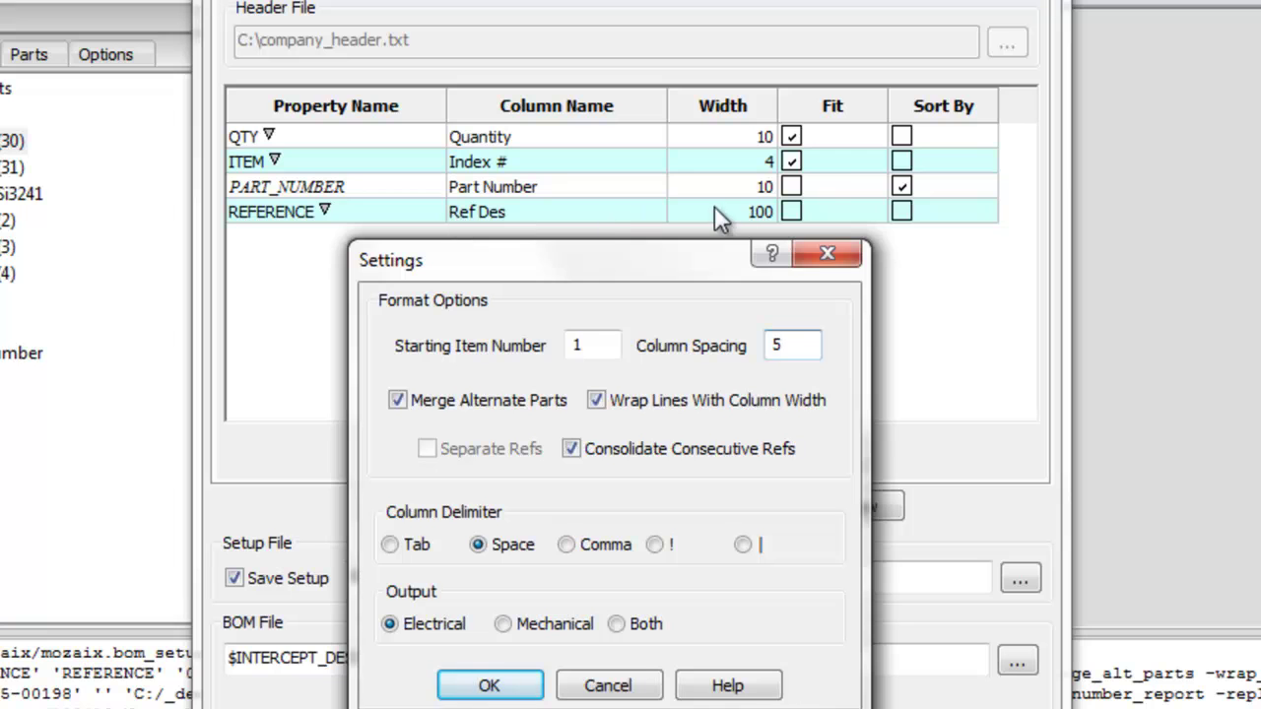
{"action": "left_click", "coordinate": [751, 223]}
{"action": "left_click", "coordinate": [600, 400]}
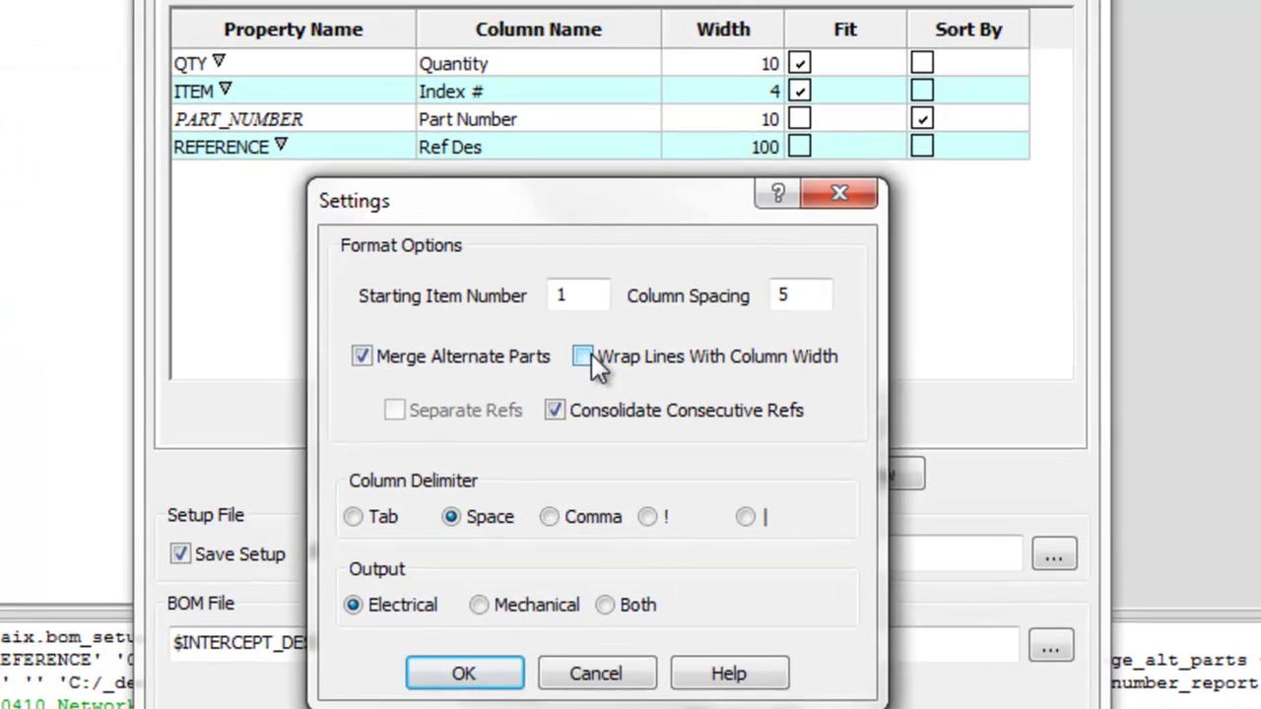
{"action": "left_click", "coordinate": [597, 400]}
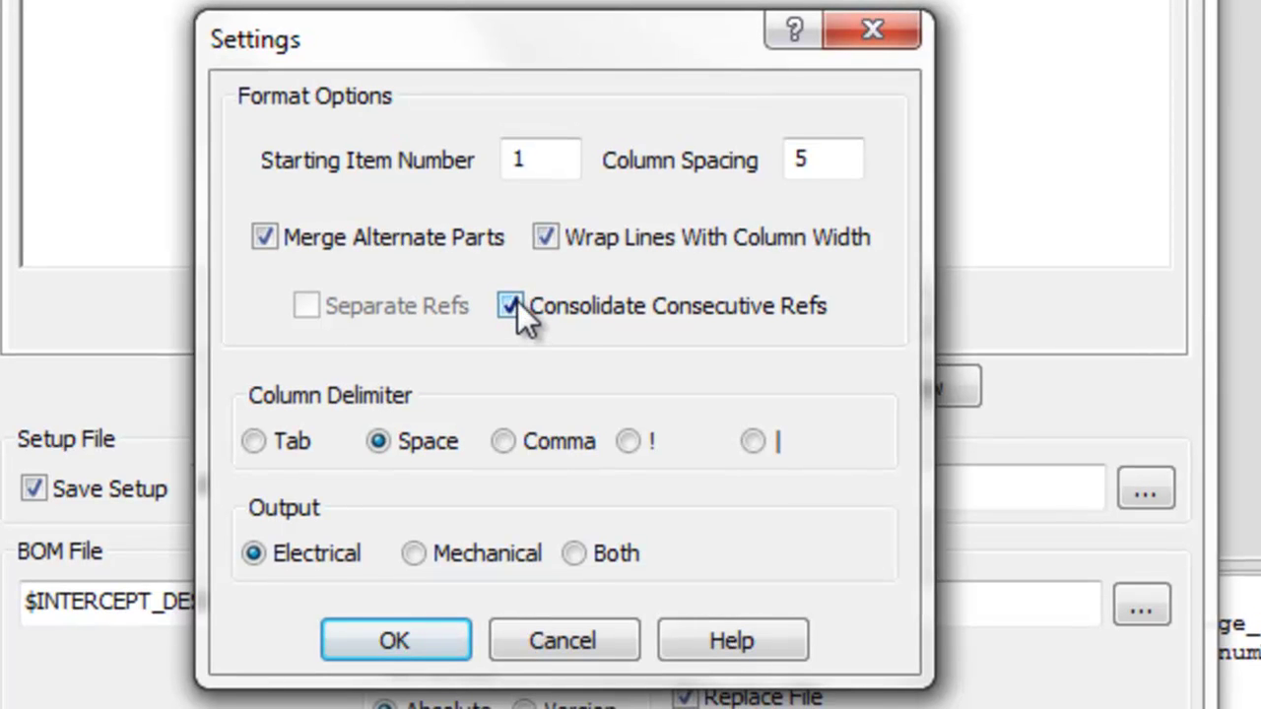
- Try Separate Refs in place of Consolidate Consecutive Refs, and restore Consolidate Consecutive Refs
{"action": "left_click", "coordinate": [511, 302]}
{"action": "left_click", "coordinate": [512, 306]}
{"action": "left_click", "coordinate": [512, 304]}
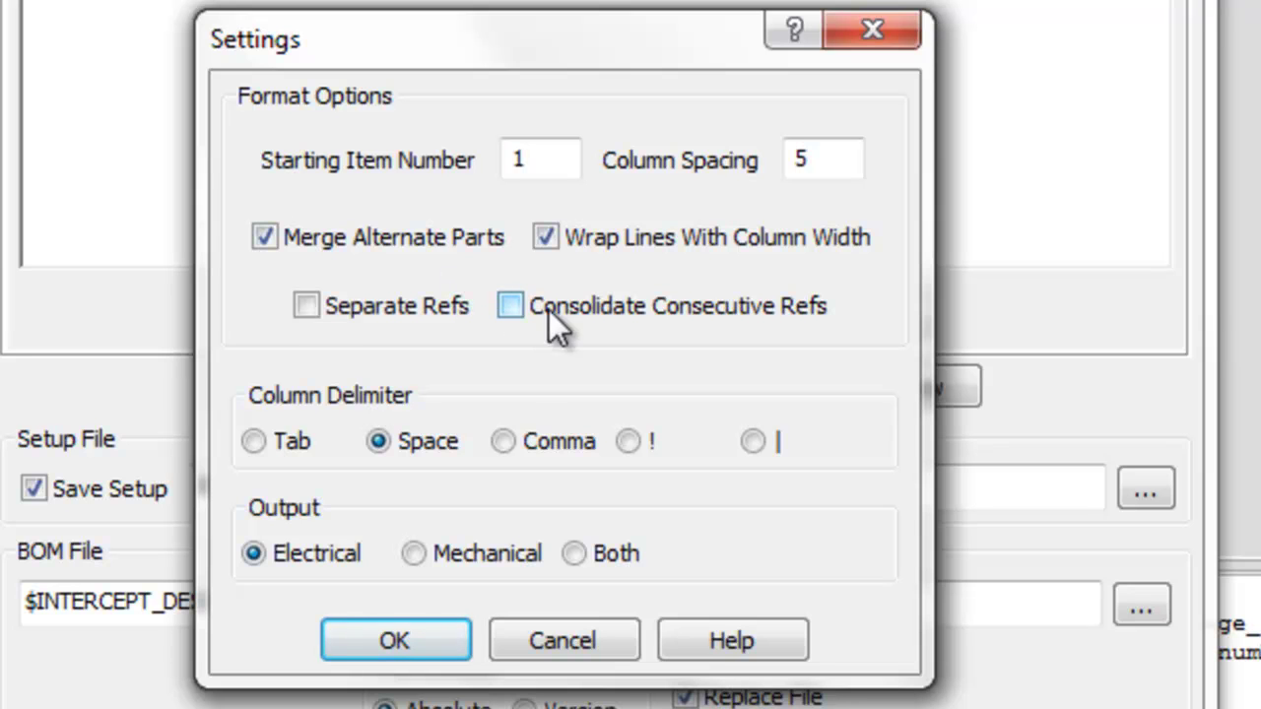
{"action": "left_click", "coordinate": [308, 306]}
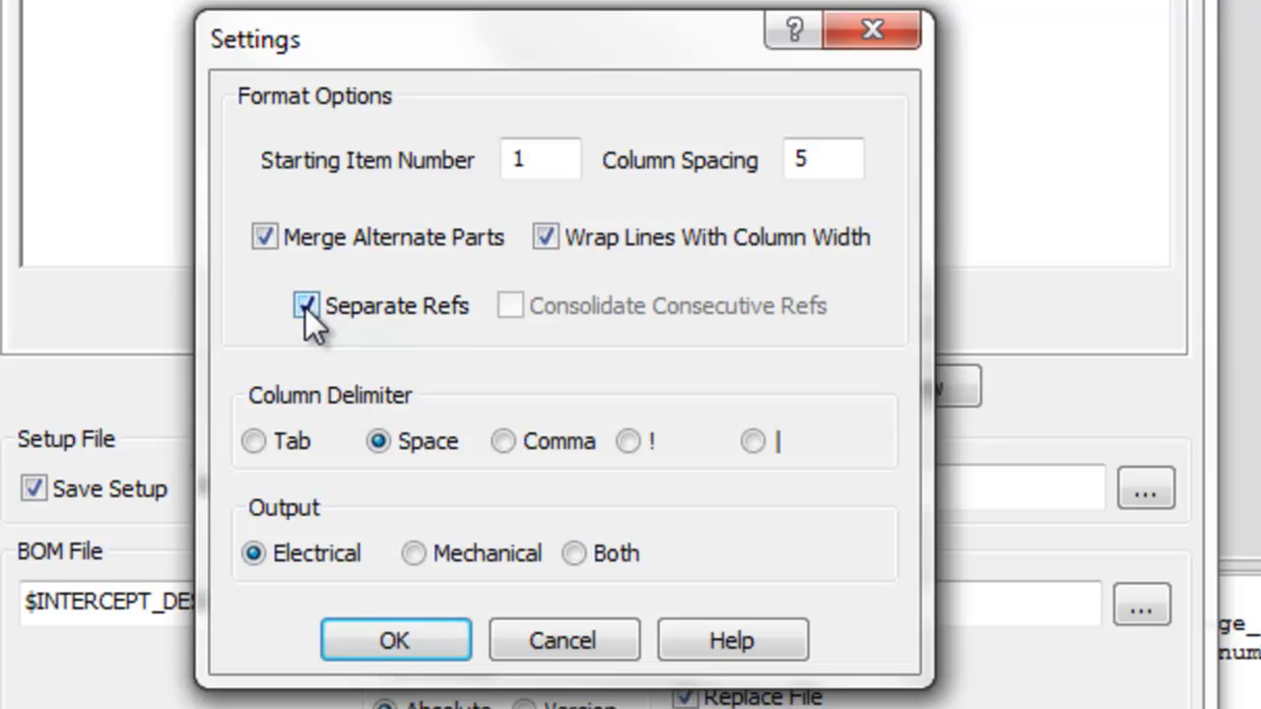
{"action": "left_click", "coordinate": [305, 307]}
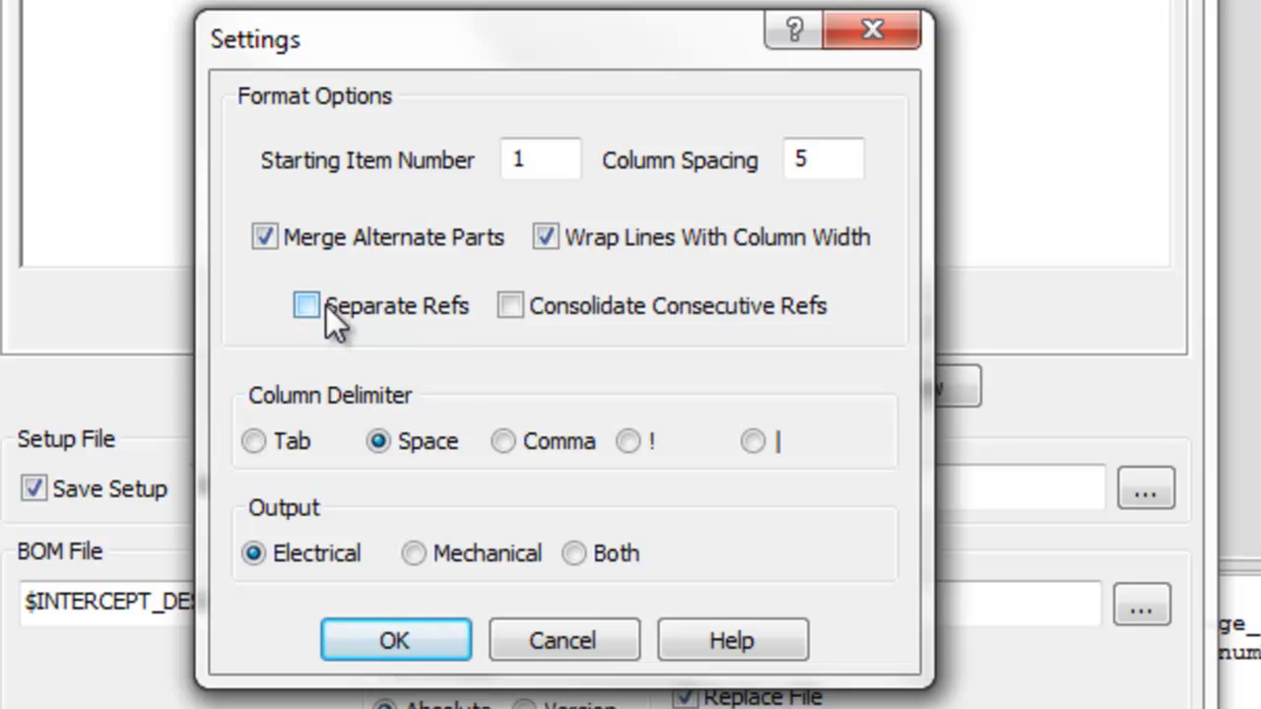
{"action": "left_click", "coordinate": [505, 305]}
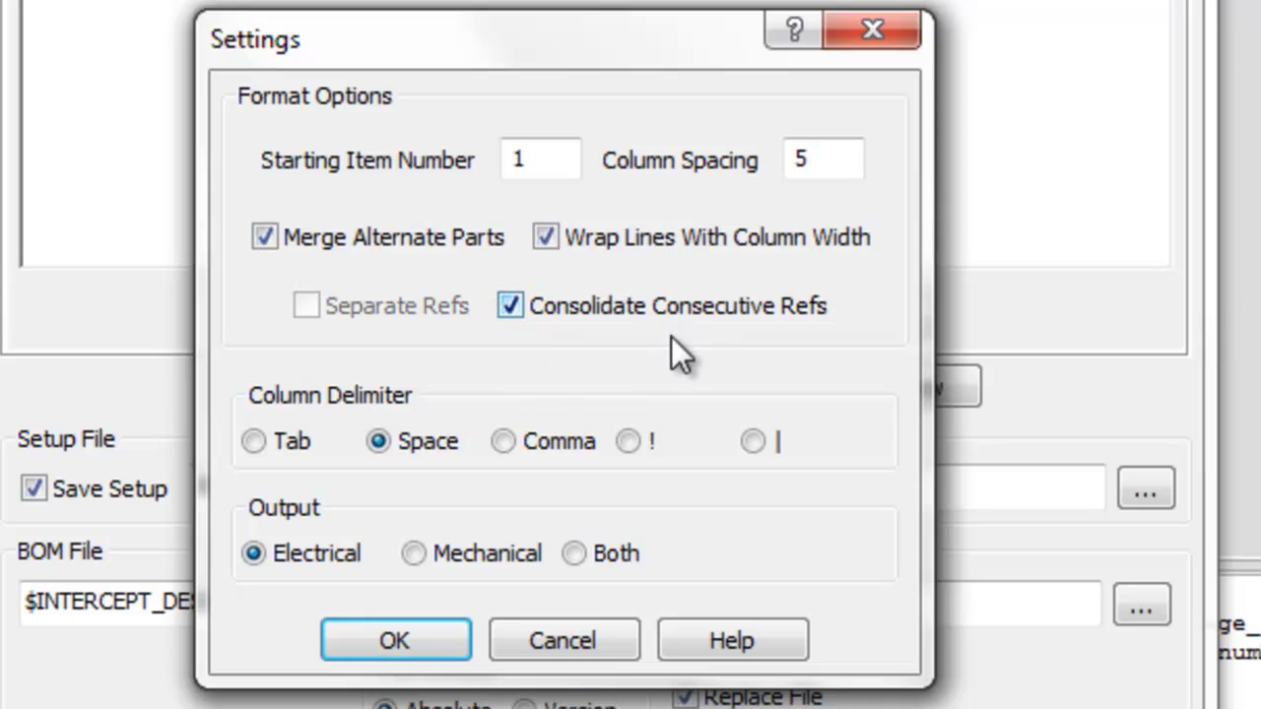
- Try the Tab, Comma, ! and | column delimiters, and restore Space as the delimiter
{"action": "left_click", "coordinate": [309, 450]}
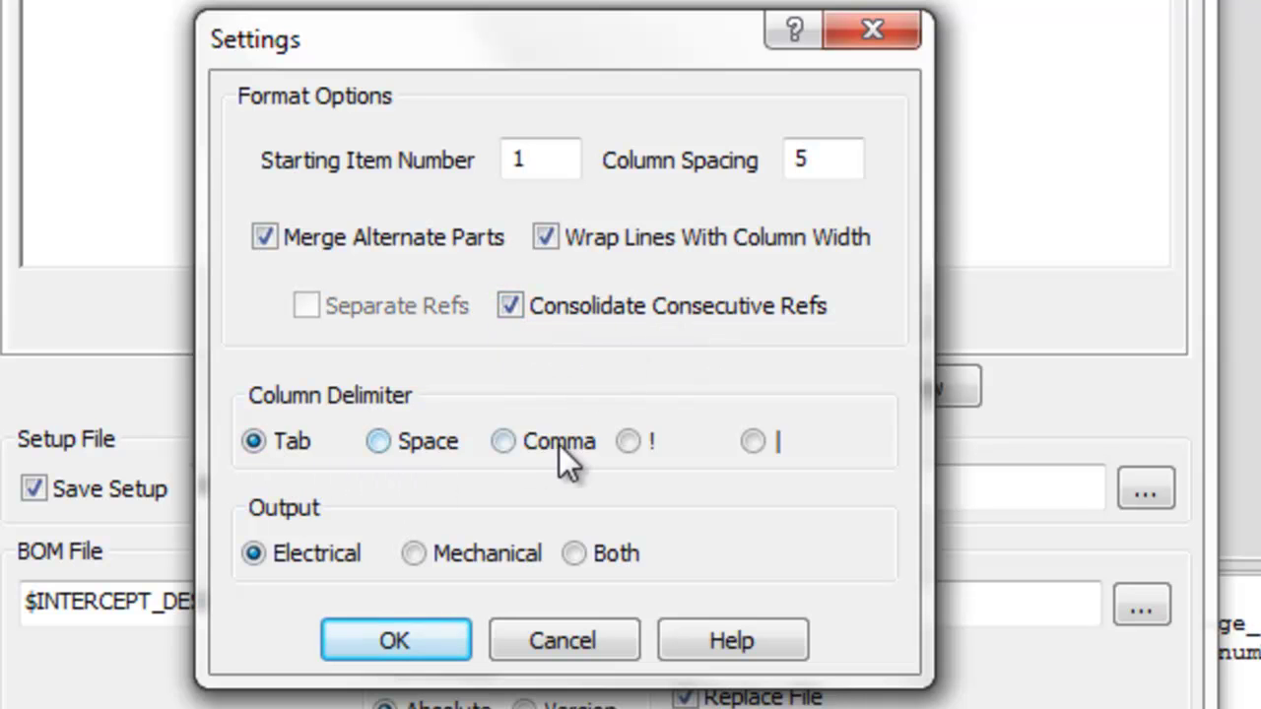
{"action": "left_click", "coordinate": [502, 443]}
{"action": "left_click", "coordinate": [628, 444]}
{"action": "left_click", "coordinate": [753, 445]}
{"action": "left_click", "coordinate": [392, 444]}
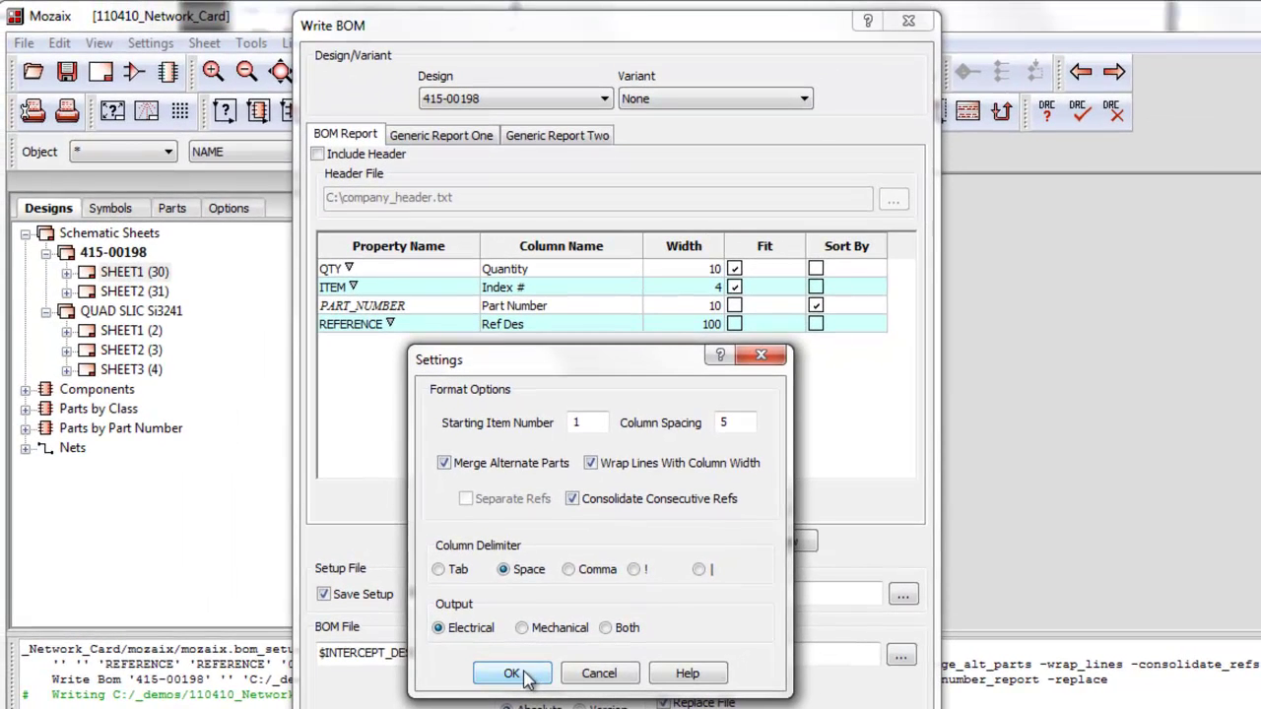
- Accept the additional settings and preview the BOM report, examining the consolidated reference designators in the Ref Des column
{"action": "left_click", "coordinate": [515, 673]}
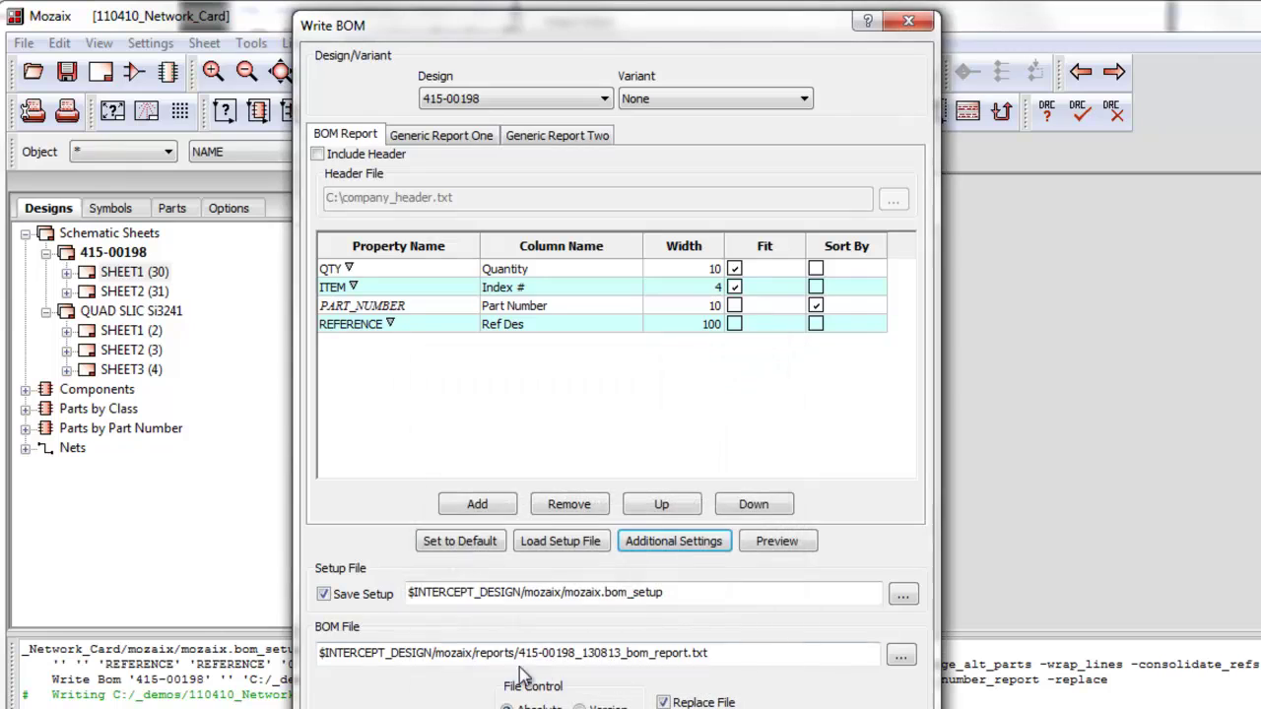
{"action": "left_click", "coordinate": [777, 543]}
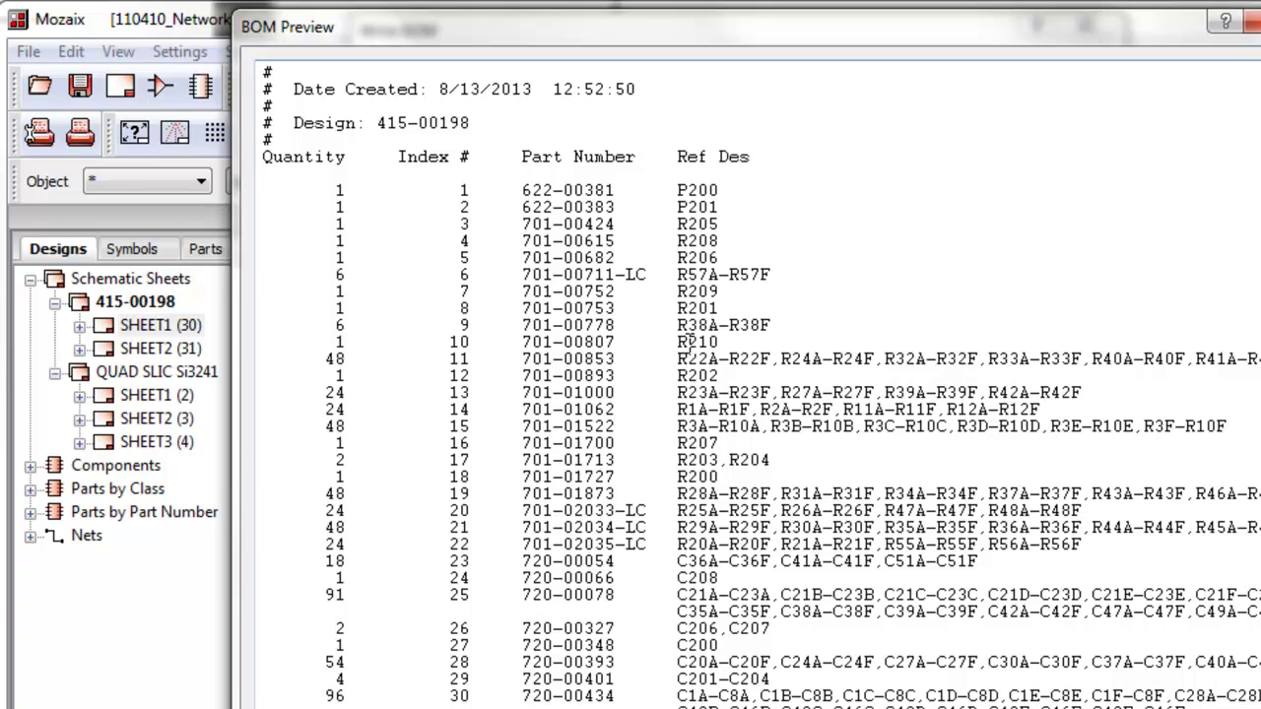
{"action": "left_click_drag", "start_coordinate": [676, 325], "coordinate": [789, 326]}
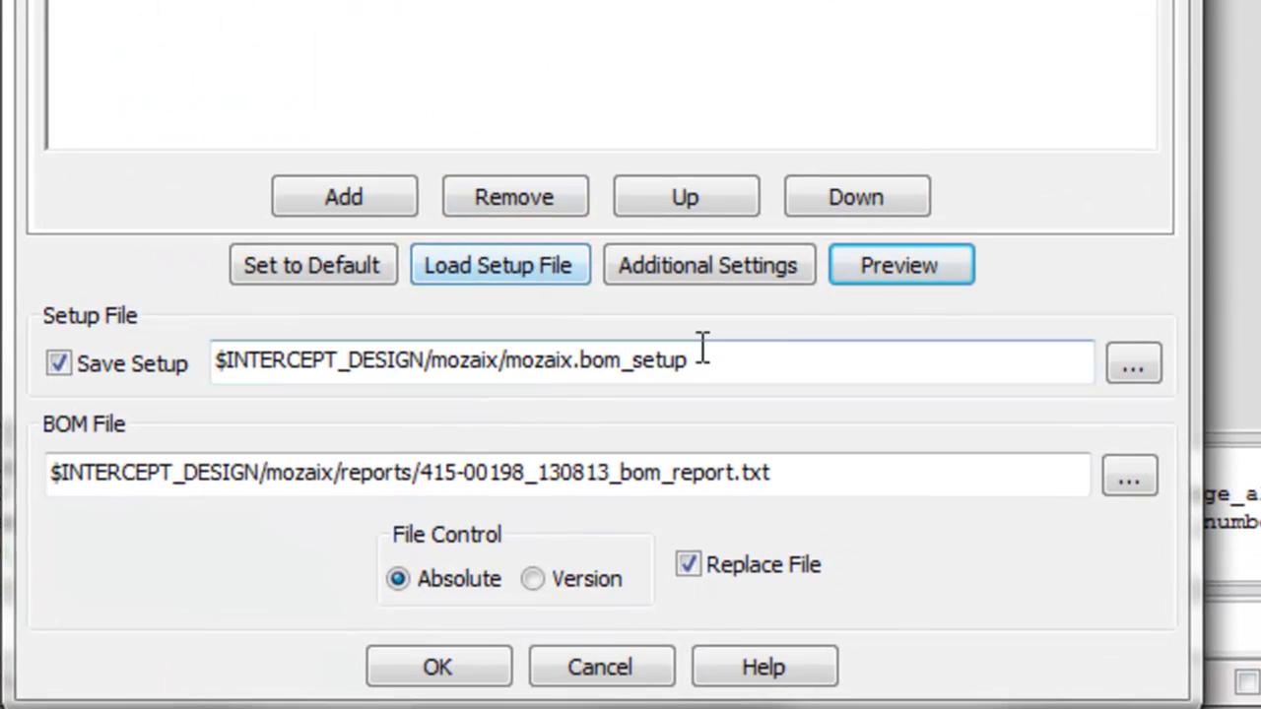
- Review the setup file path, and turn Save Setup off and back on
{"action": "left_click_drag", "start_coordinate": [695, 360], "coordinate": [210, 365]}
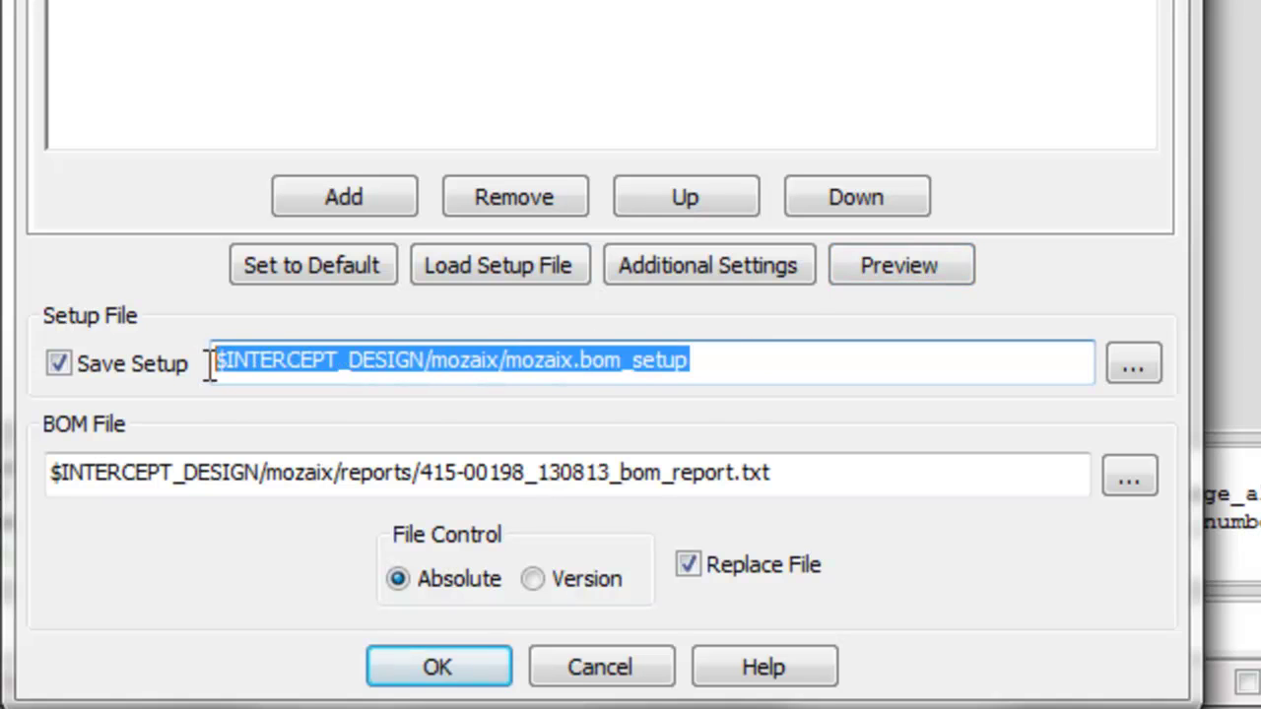
{"action": "left_click", "coordinate": [740, 360]}
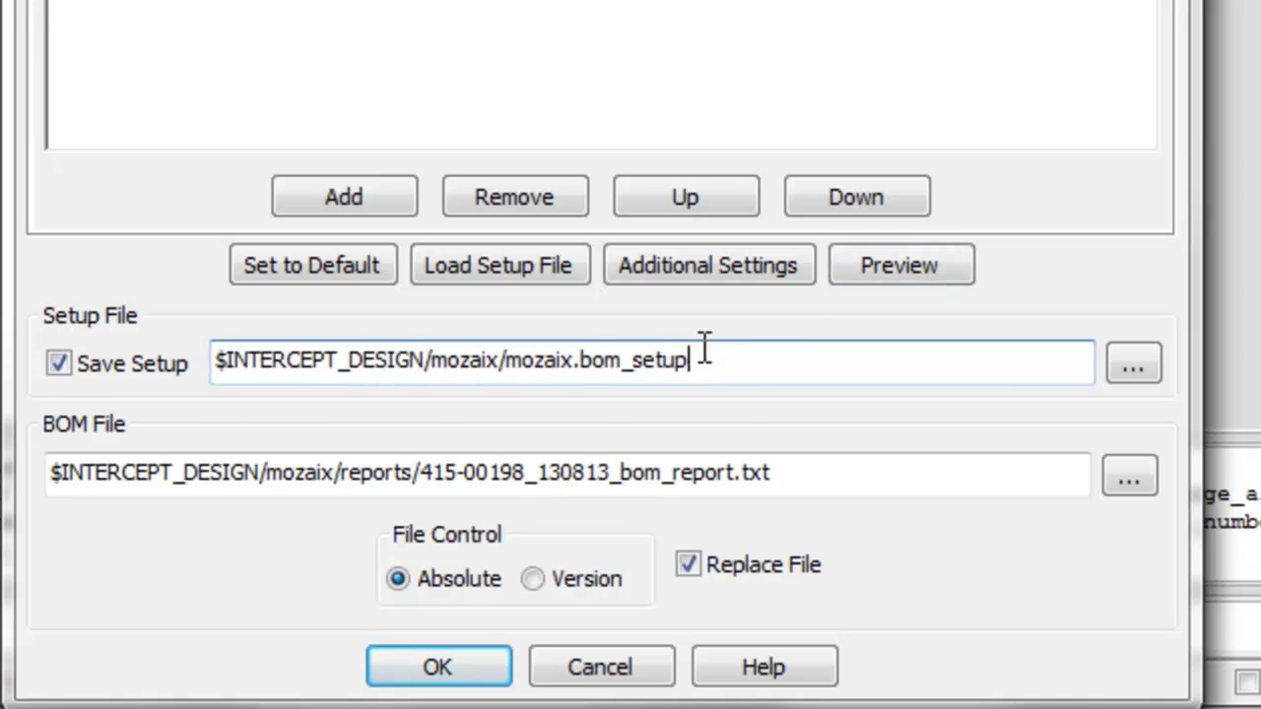
{"action": "left_click", "coordinate": [65, 365]}
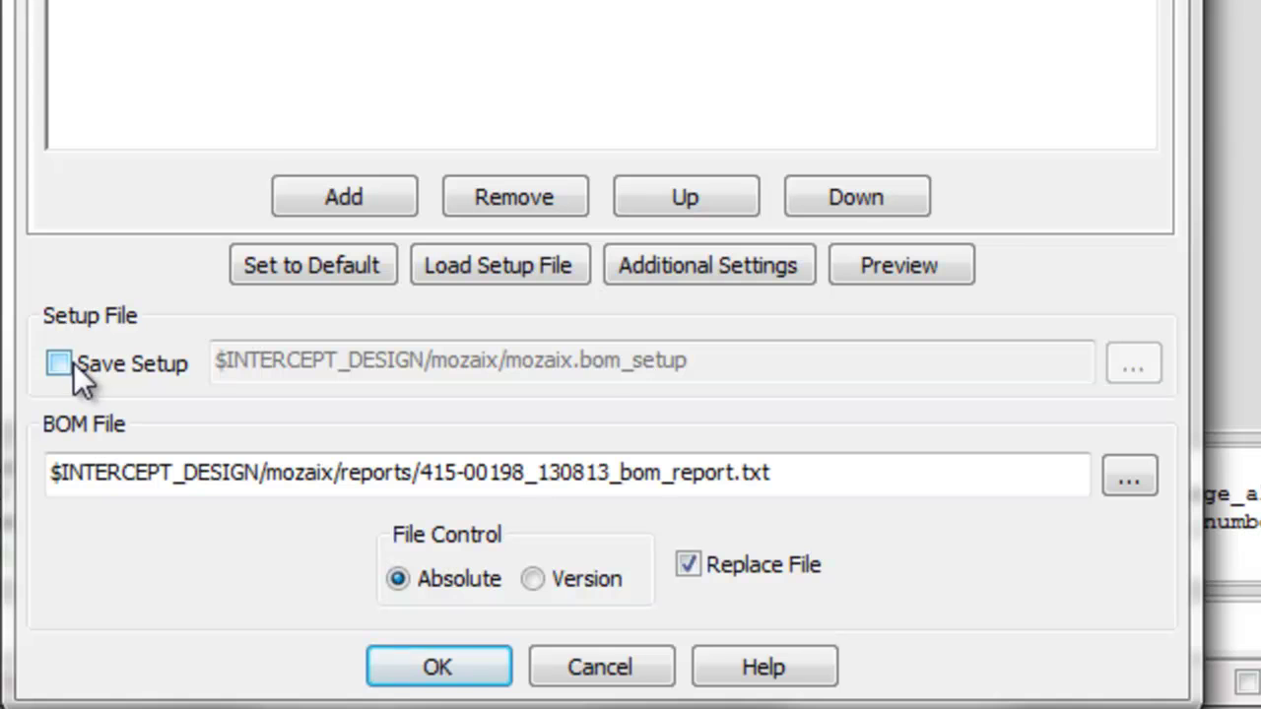
{"action": "left_click", "coordinate": [61, 363]}
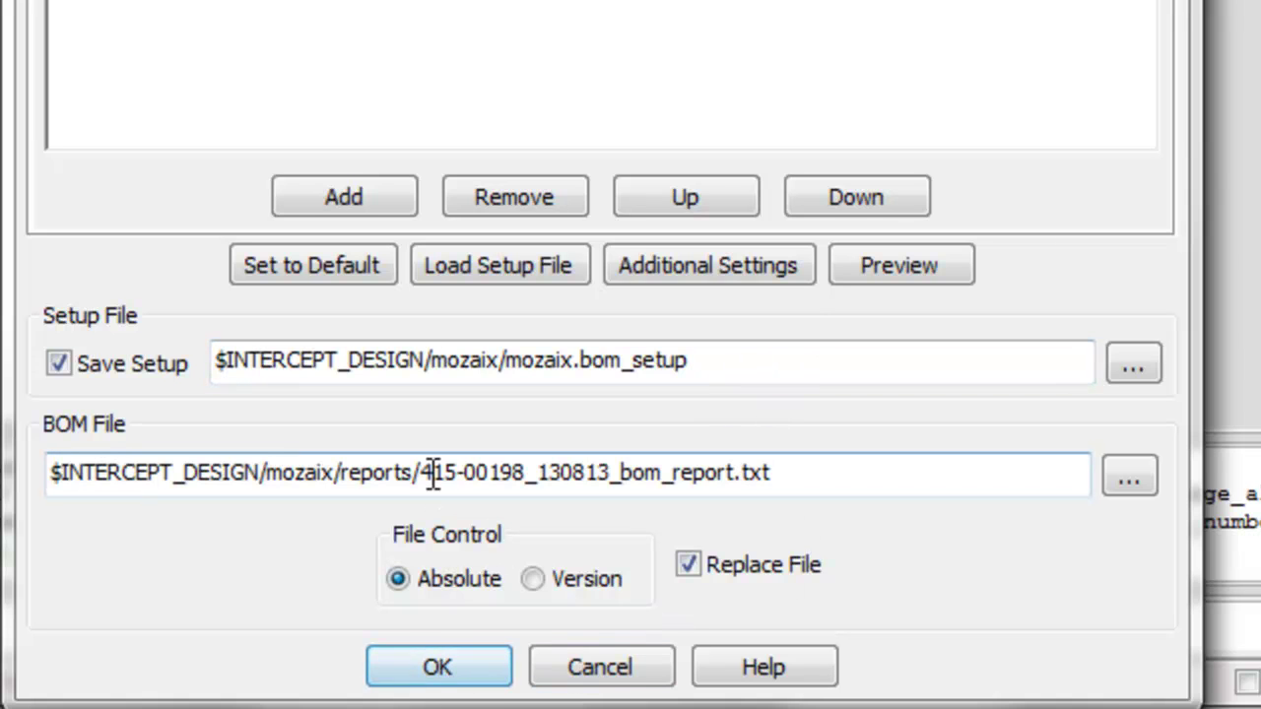
- Check the BOM file name 415-00198_130813_bom_report.txt and write the report, saving its setup file
{"action": "left_click_drag", "start_coordinate": [421, 475], "coordinate": [739, 463]}
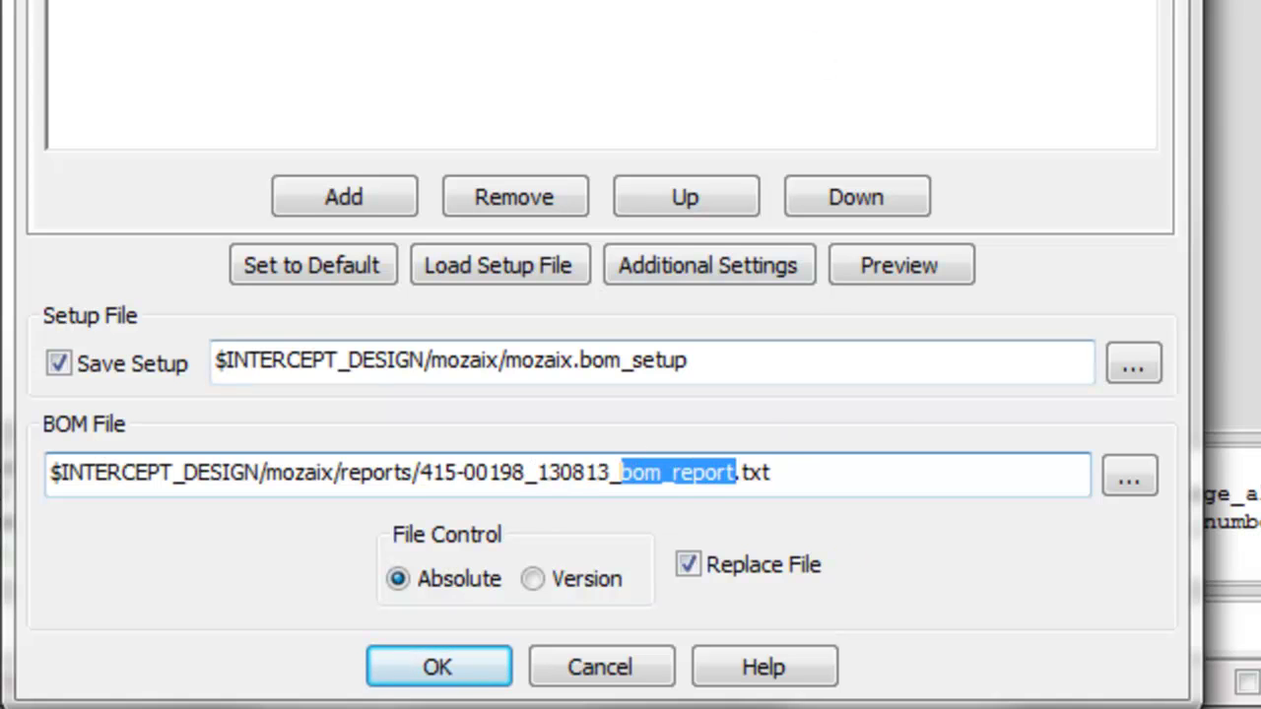
{"action": "left_click", "coordinate": [785, 474]}
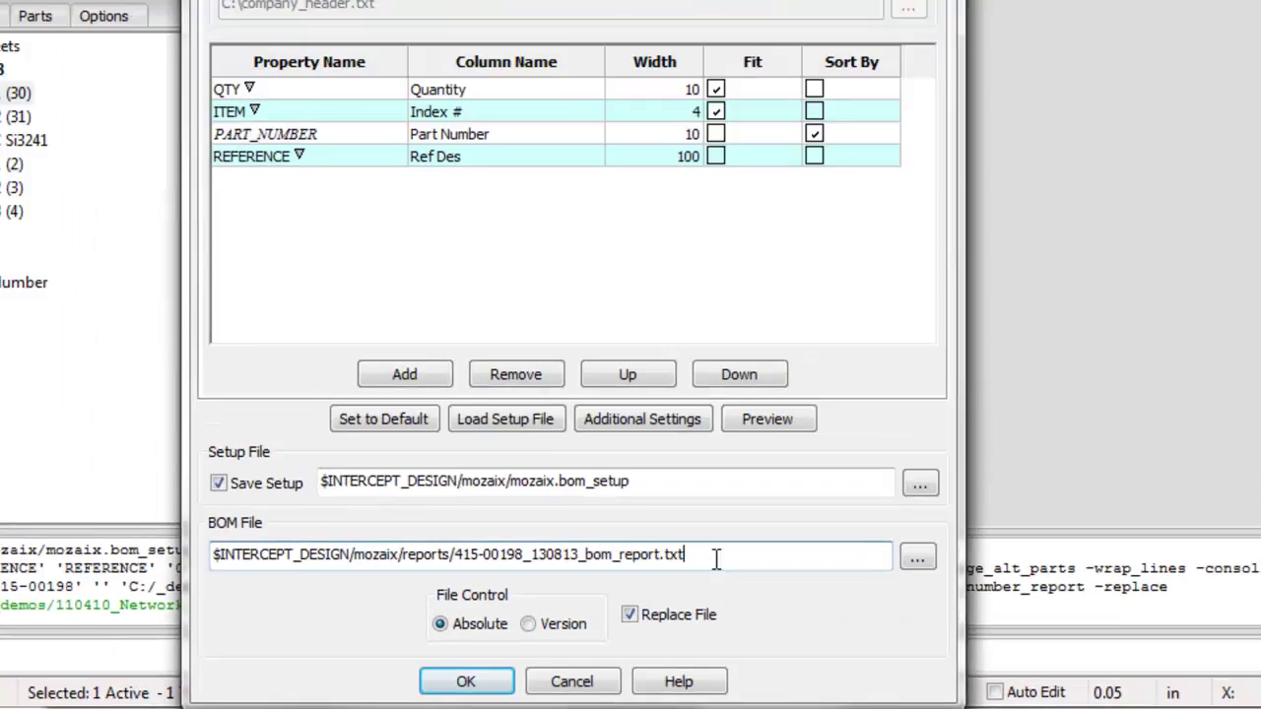
{"action": "left_click", "coordinate": [481, 686]}
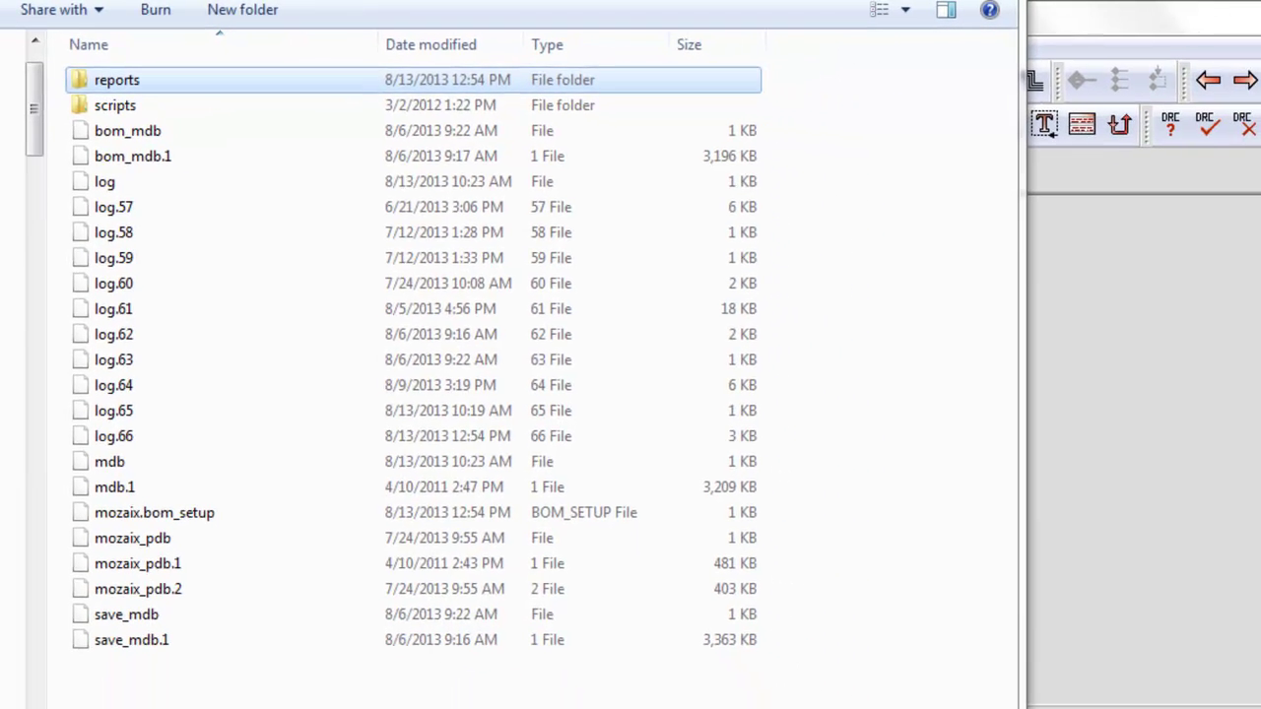
- In the file explorer, open the saved mozaix.bom_setup file with Notepad++ to review it
{"action": "left_click", "coordinate": [112, 512]}
{"action": "right_click", "coordinate": [132, 512]}
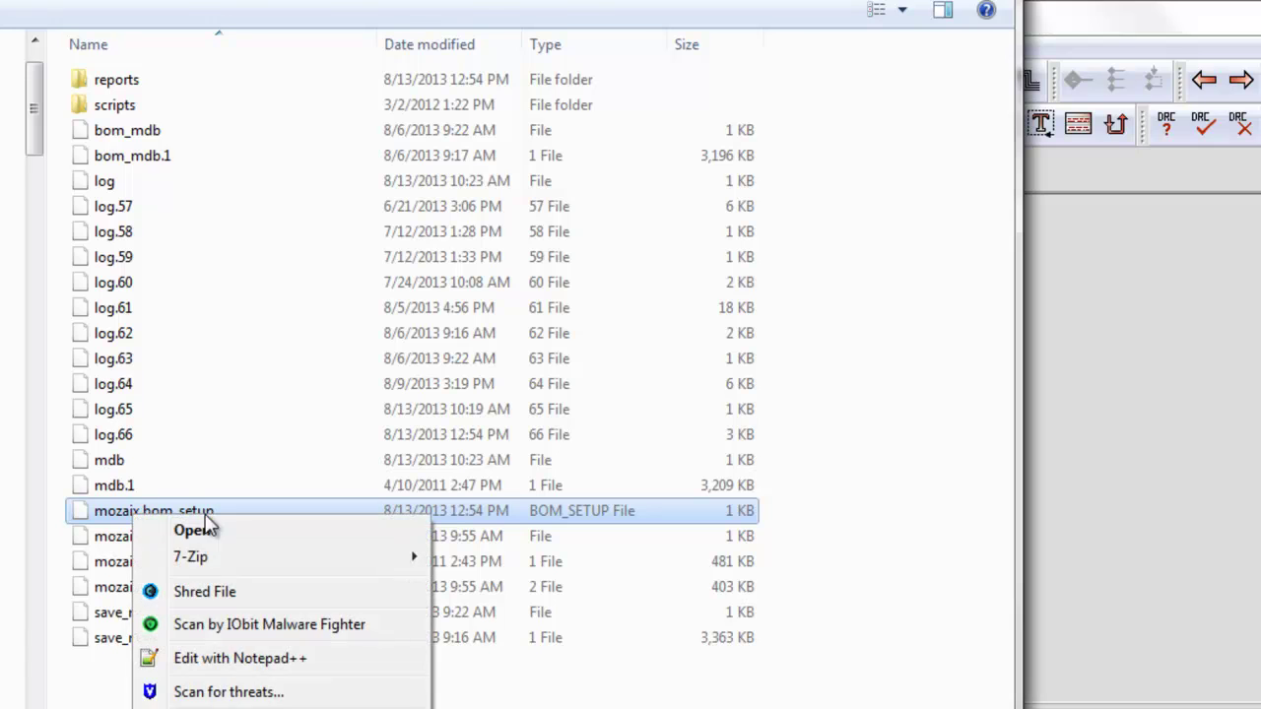
{"action": "left_click", "coordinate": [247, 676]}
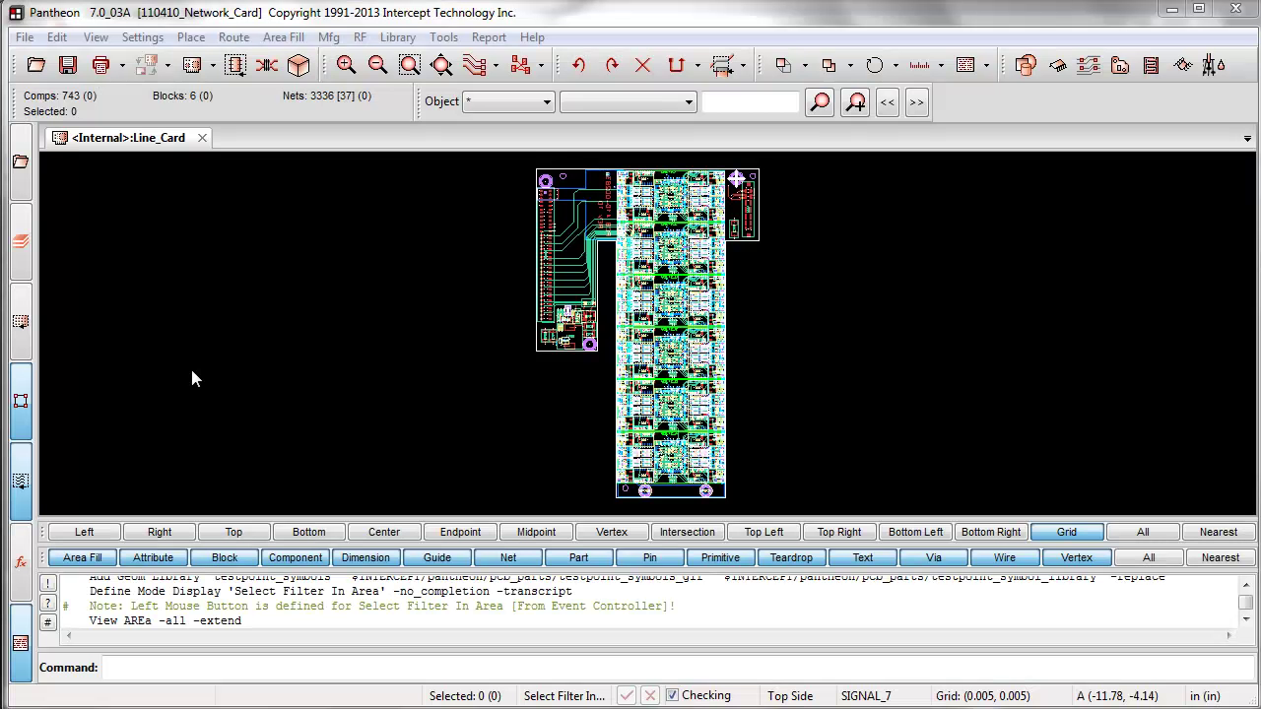
- In Pantheon, start writing a BOM for the Line_Card design and move the Write BOM dialog fully into view
{"action": "left_click", "coordinate": [27, 39]}
{"action": "mouse_move", "coordinate": [85, 304]}
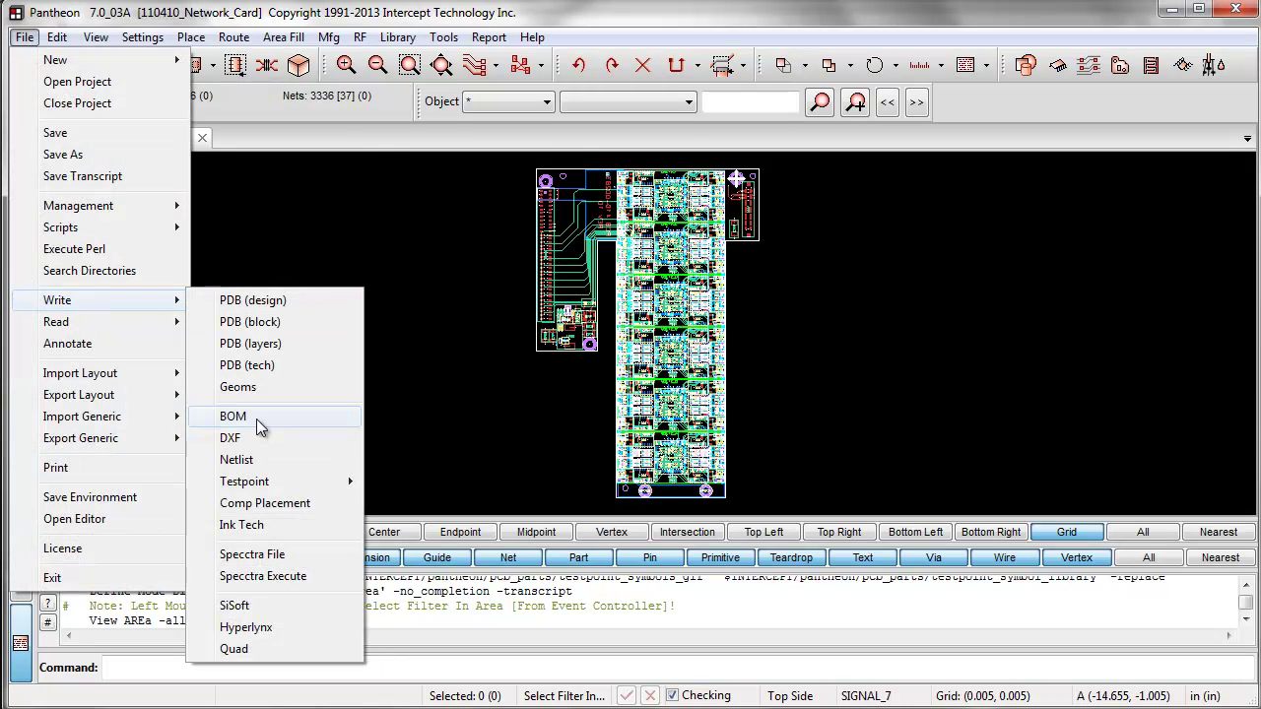
{"action": "left_click", "coordinate": [254, 418]}
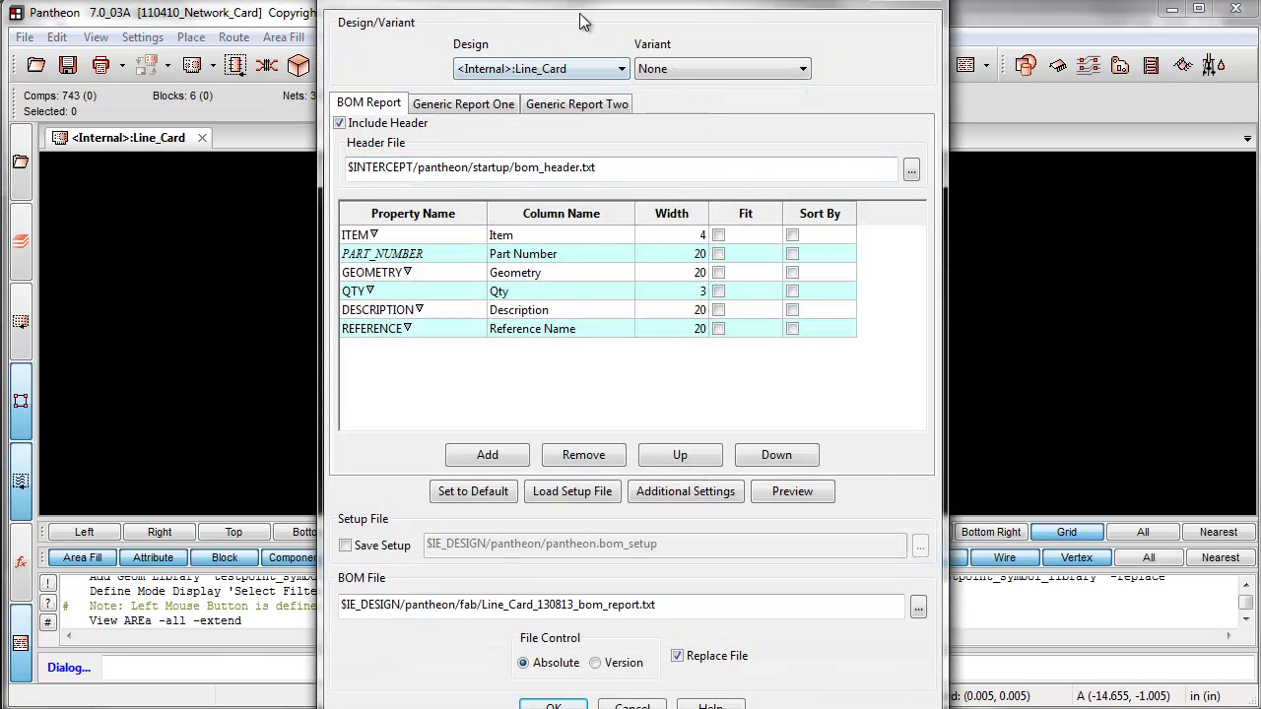
{"action": "left_click_drag", "start_coordinate": [577, 3], "coordinate": [525, 26]}
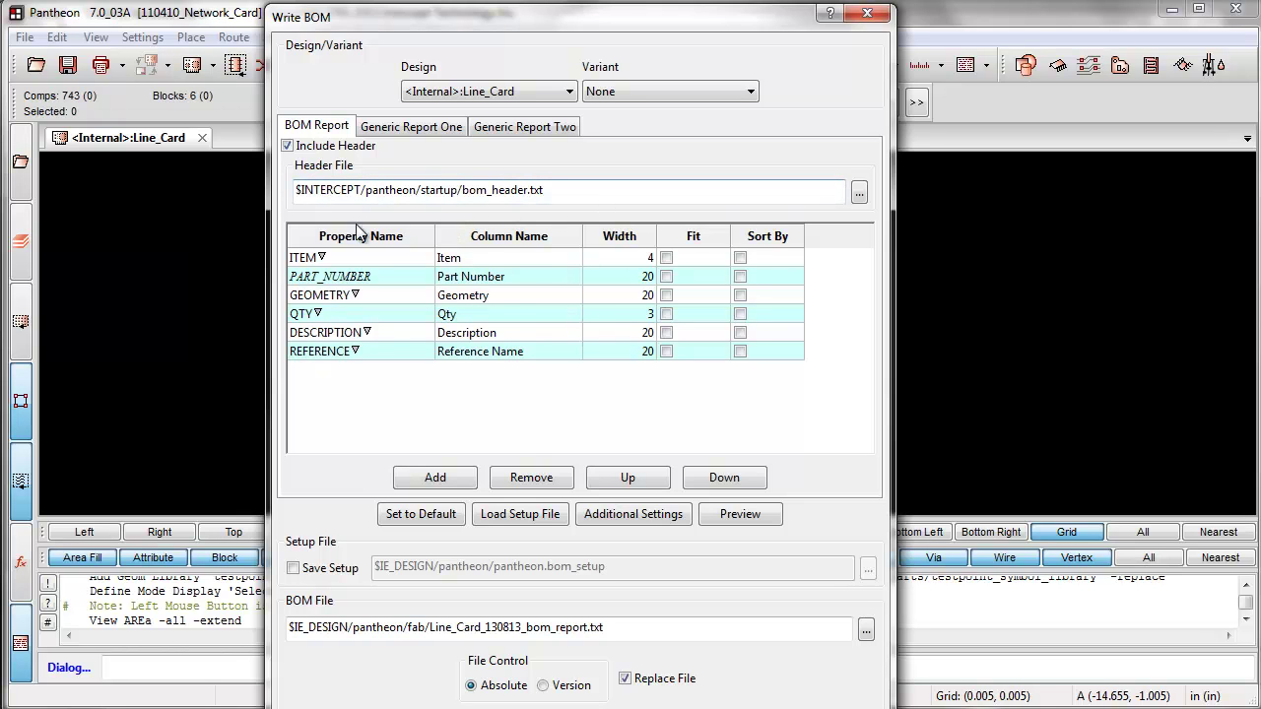
- Load the mozaix.bom_setup file from the project's mozaix folder, preview the resulting Line_Card BOM and close the preview
{"action": "left_click", "coordinate": [508, 516]}
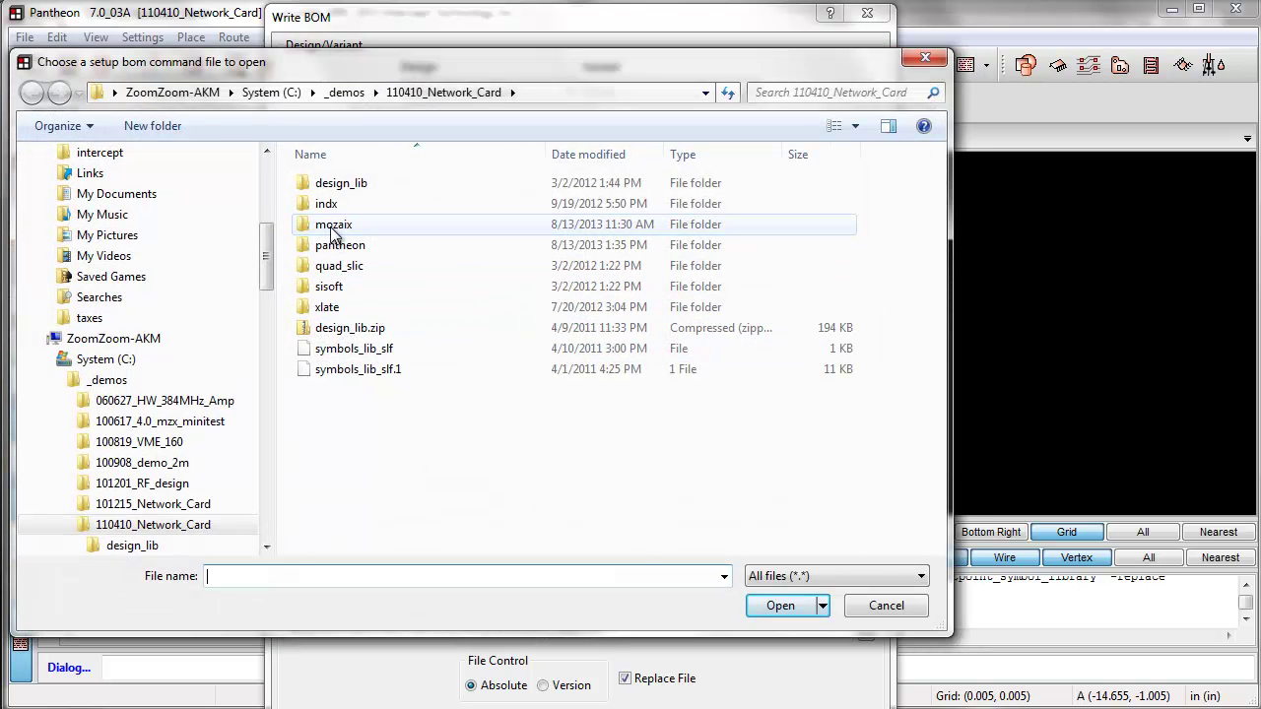
{"action": "double_click", "coordinate": [331, 226]}
{"action": "double_click", "coordinate": [370, 537]}
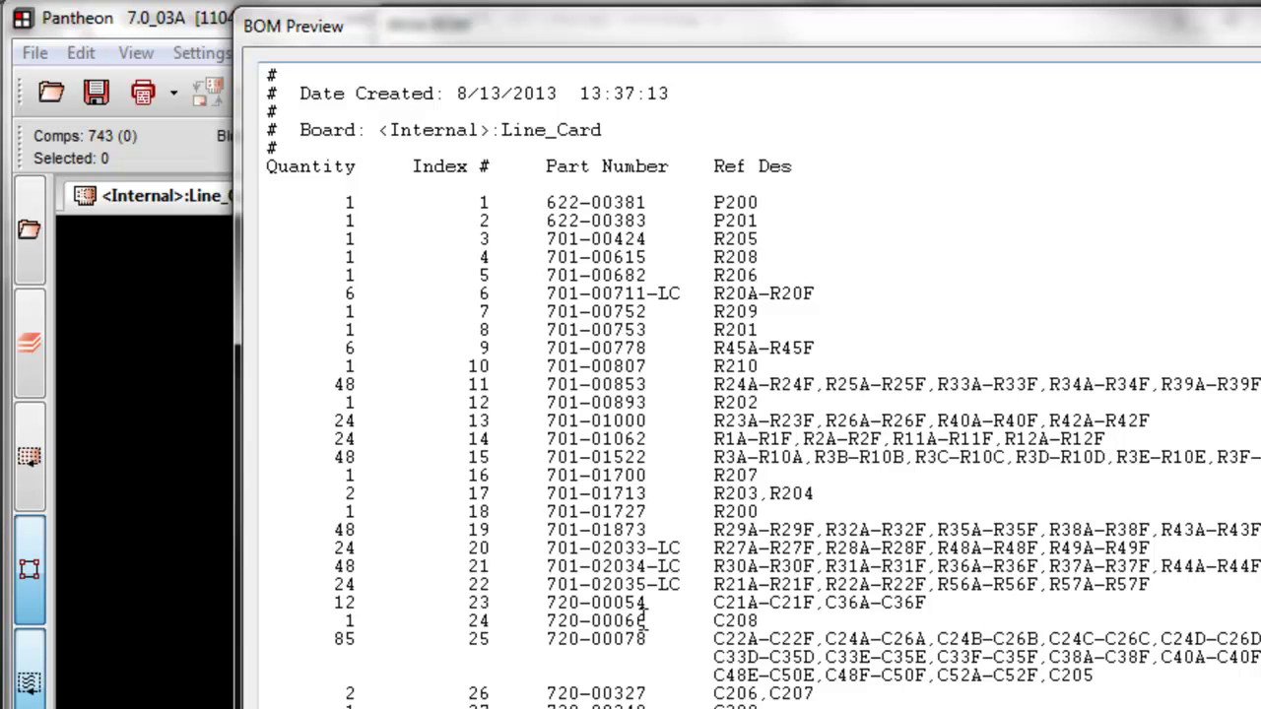
{"action": "left_click_drag", "start_coordinate": [617, 135], "coordinate": [647, 131]}
{"action": "left_click", "coordinate": [680, 696]}
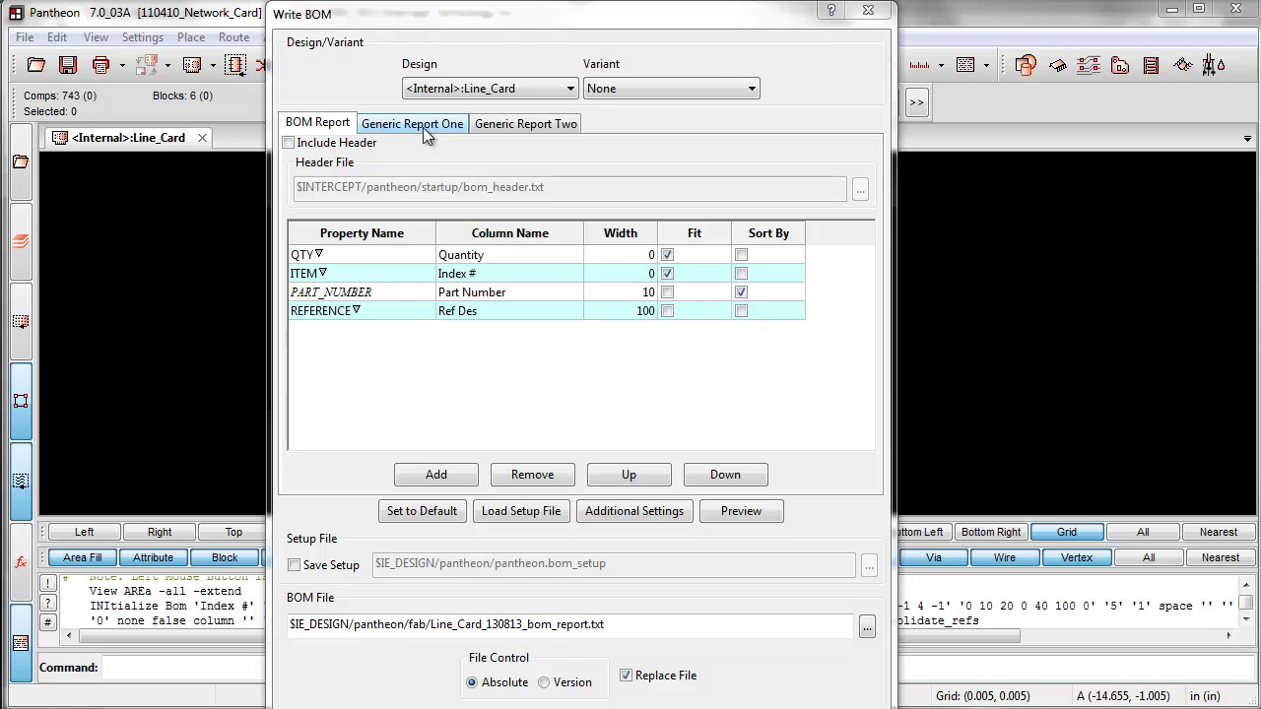
- Look at the settings of Generic Report One and Generic Report Two, and return to Generic Report One
{"action": "left_click", "coordinate": [458, 124]}
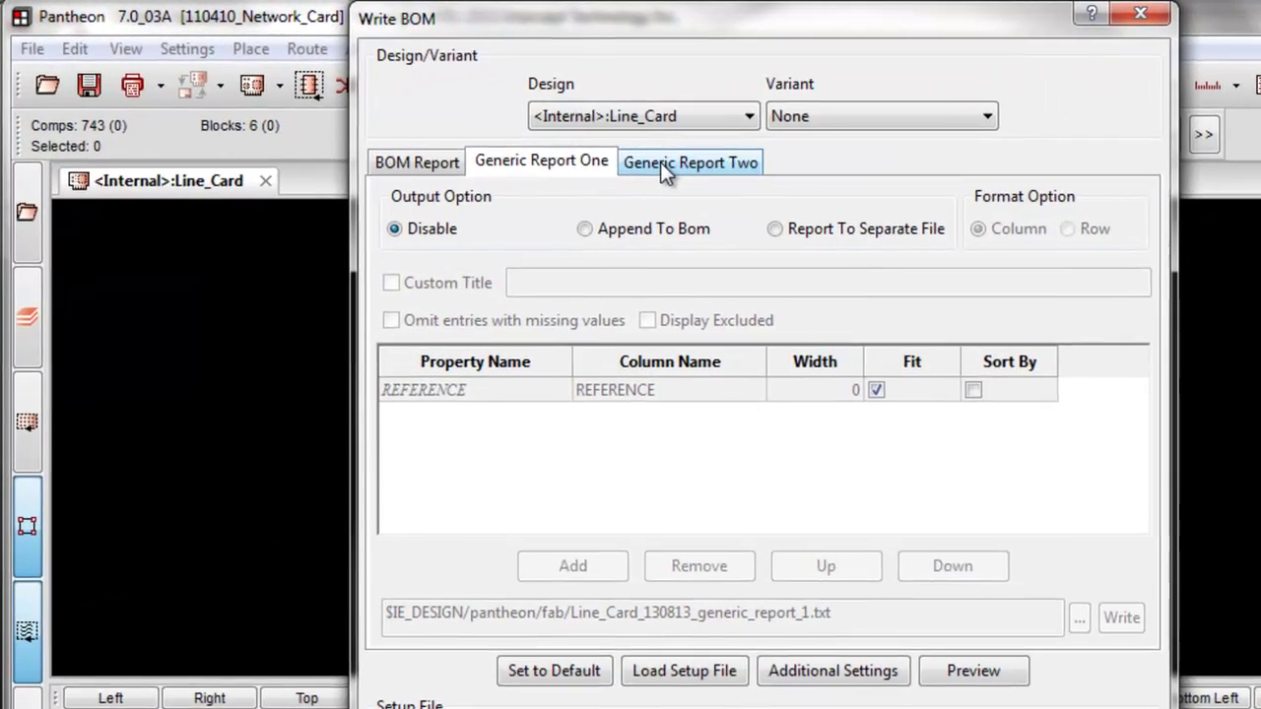
{"action": "left_click", "coordinate": [588, 150]}
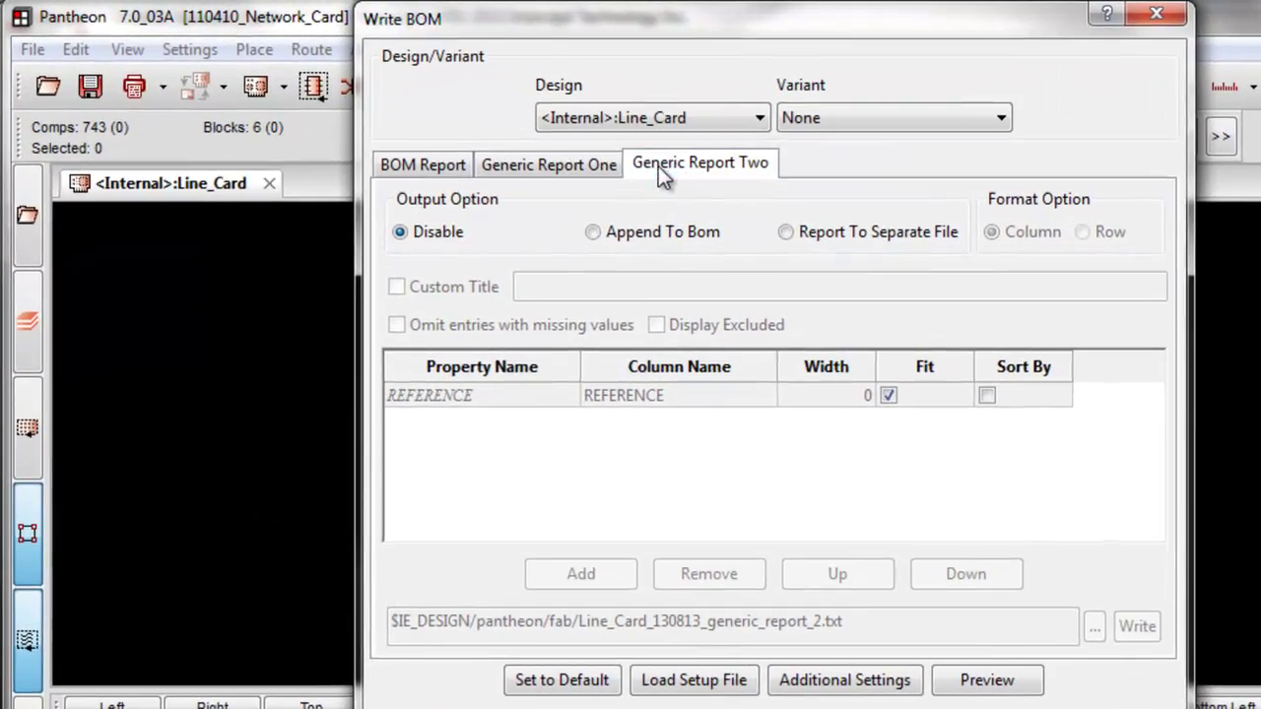
{"action": "left_click", "coordinate": [546, 166]}
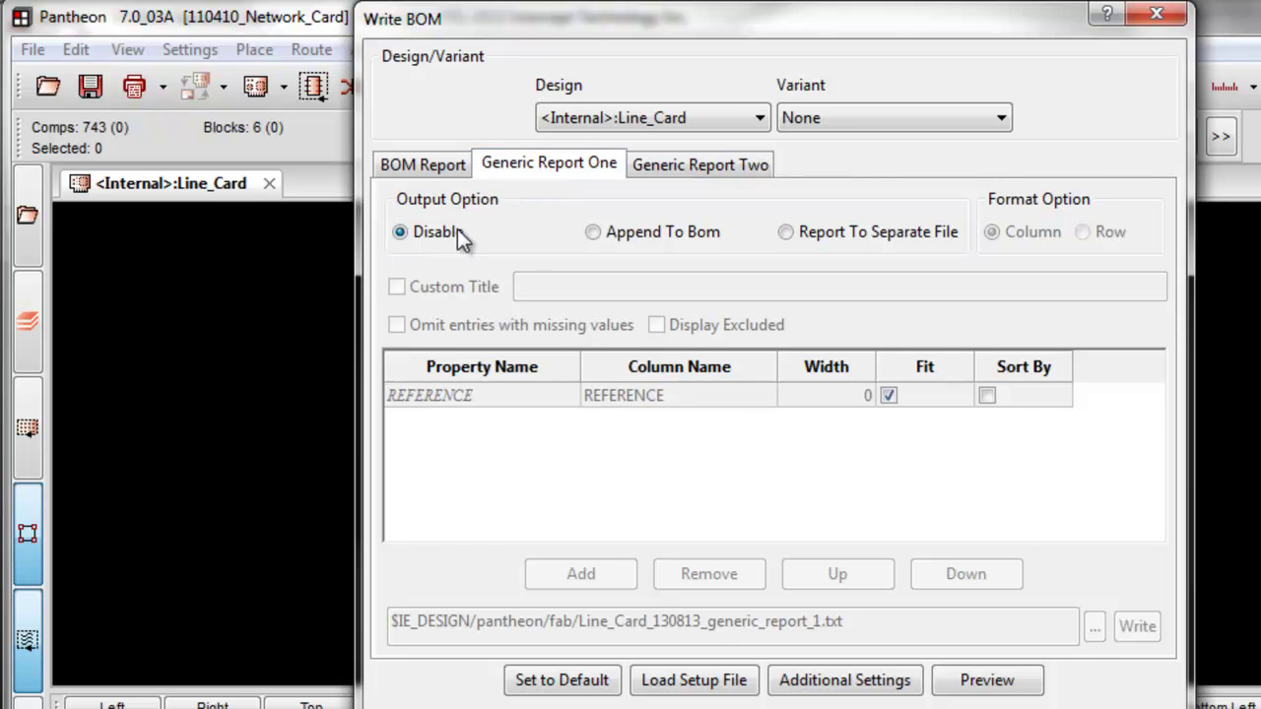
- Try Report To Separate File for Generic Report One, review its output file path, and set the output option to Append To Bom
{"action": "left_click", "coordinate": [594, 232]}
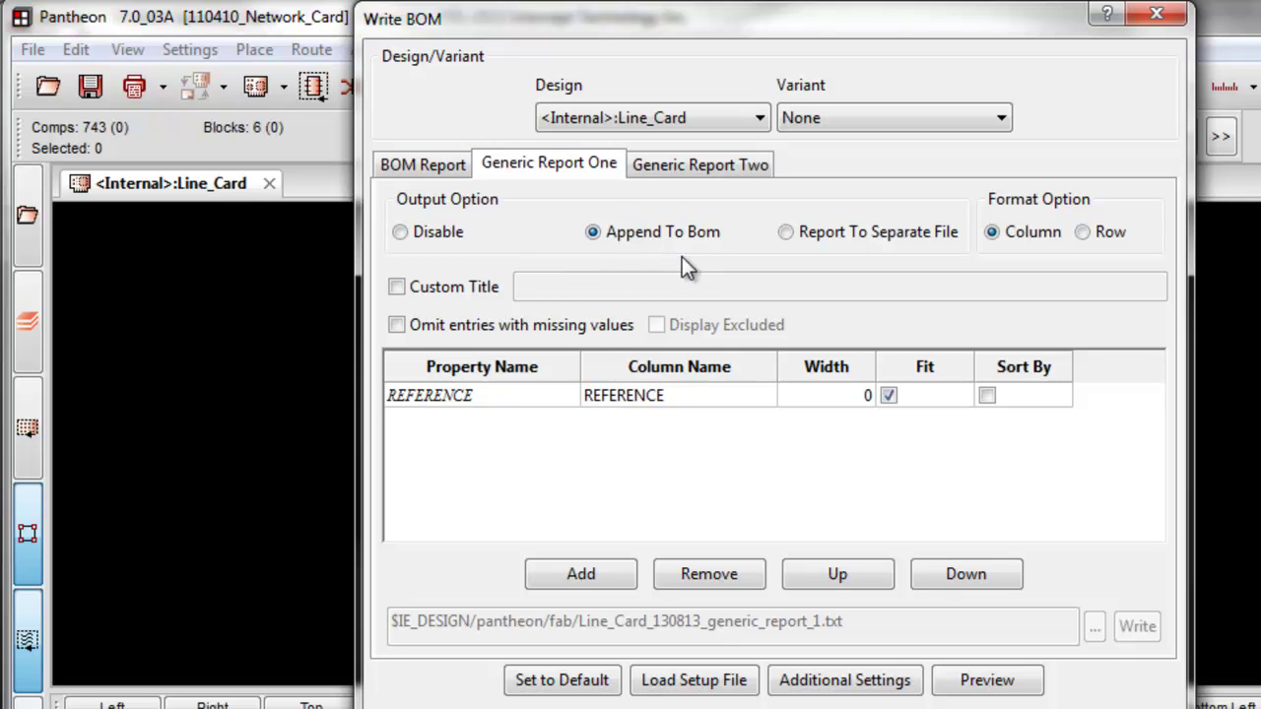
{"action": "left_click", "coordinate": [787, 232]}
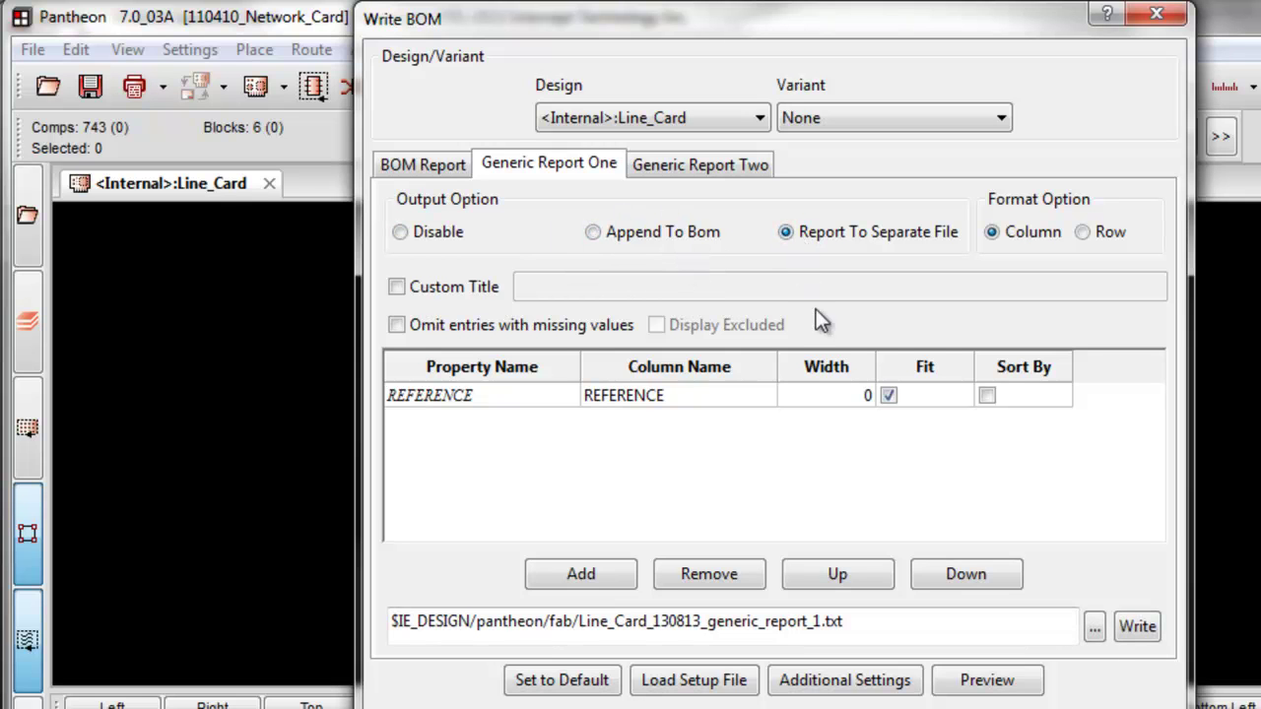
{"action": "left_click_drag", "start_coordinate": [865, 630], "coordinate": [395, 621]}
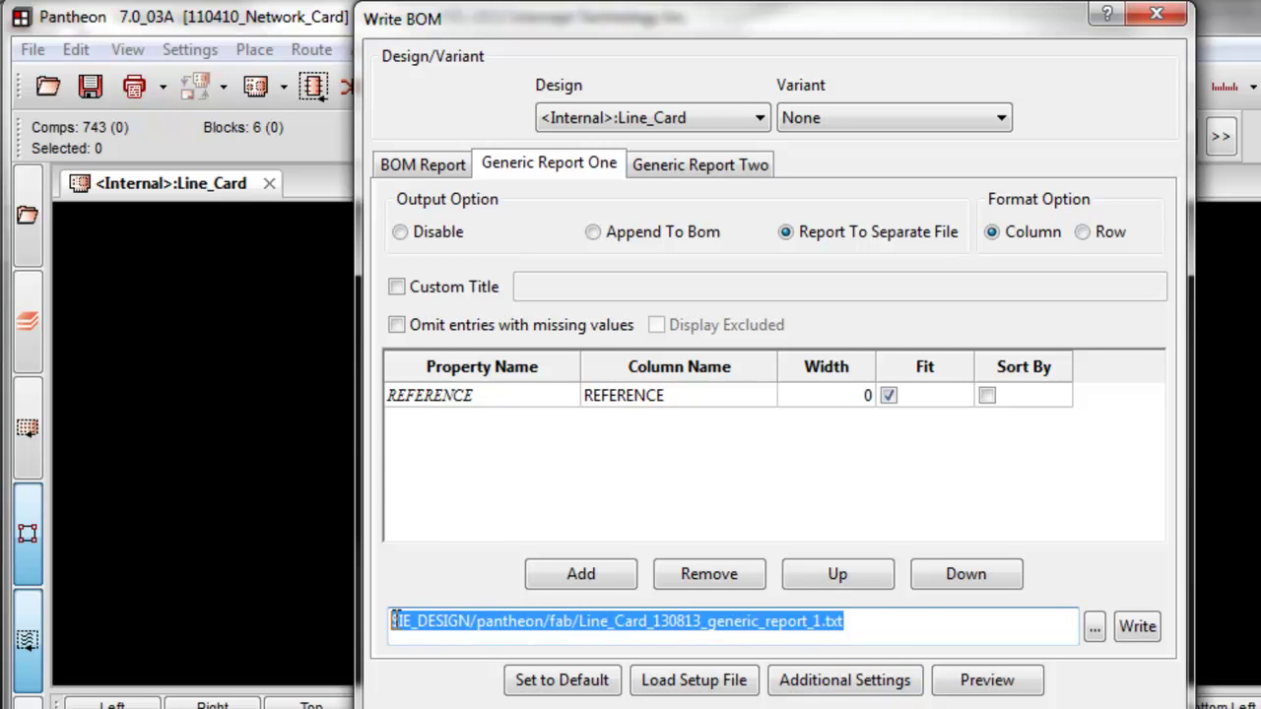
{"action": "left_click", "coordinate": [869, 628]}
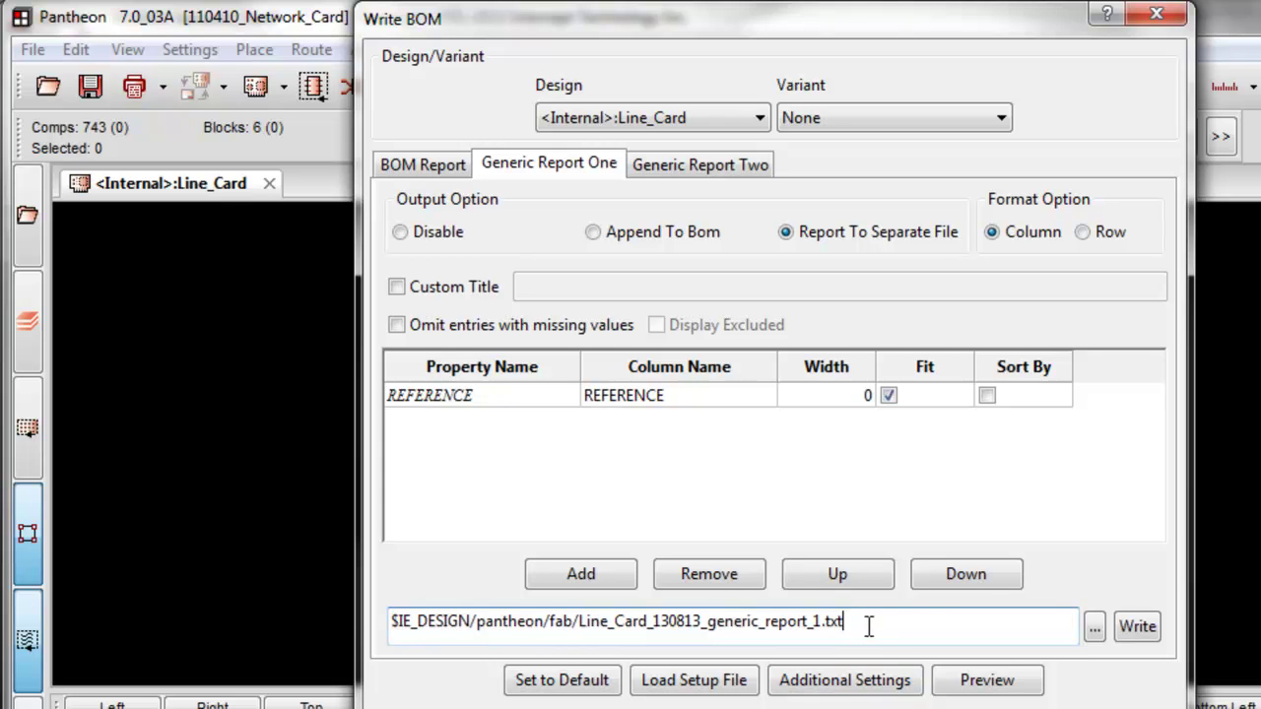
{"action": "left_click", "coordinate": [1156, 643]}
{"action": "left_click", "coordinate": [594, 233]}
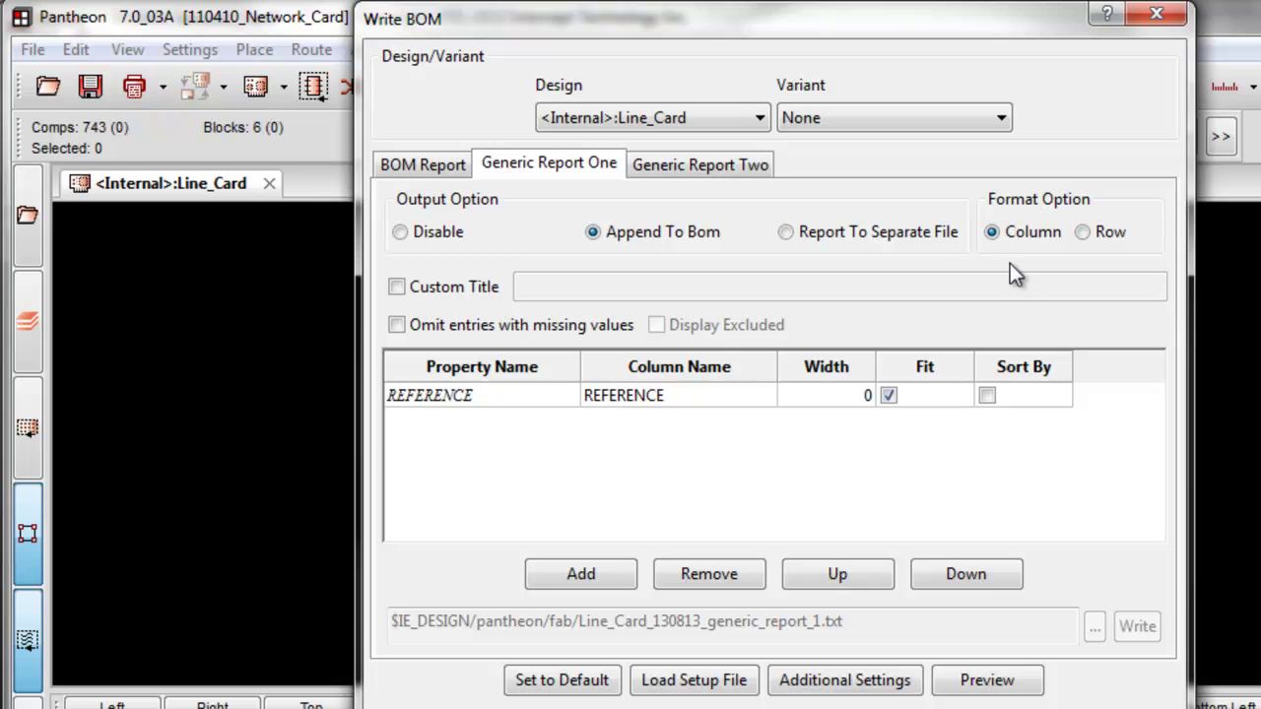
- Try the Row format, restore Column, and enable the custom title "Reference, Part Number, Geom Report"
{"action": "left_click", "coordinate": [1083, 233]}
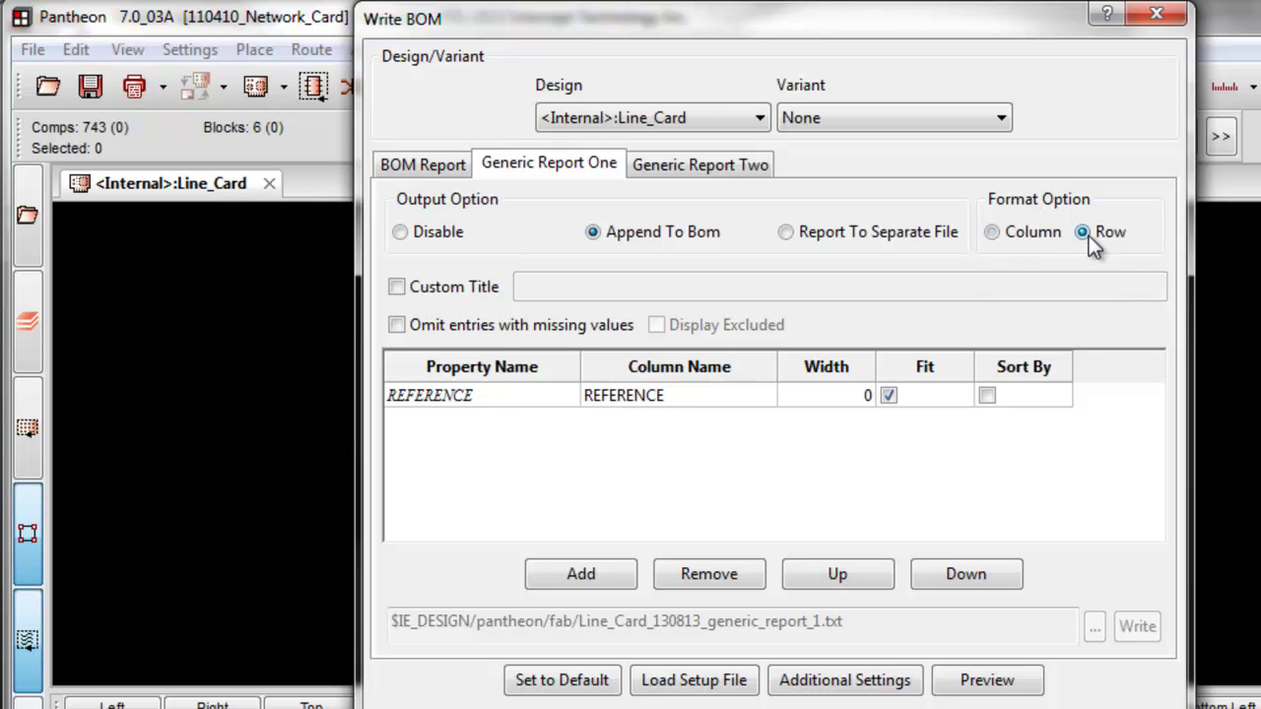
{"action": "left_click", "coordinate": [991, 234]}
{"action": "left_click", "coordinate": [396, 287]}
{"action": "left_click", "coordinate": [543, 286]}
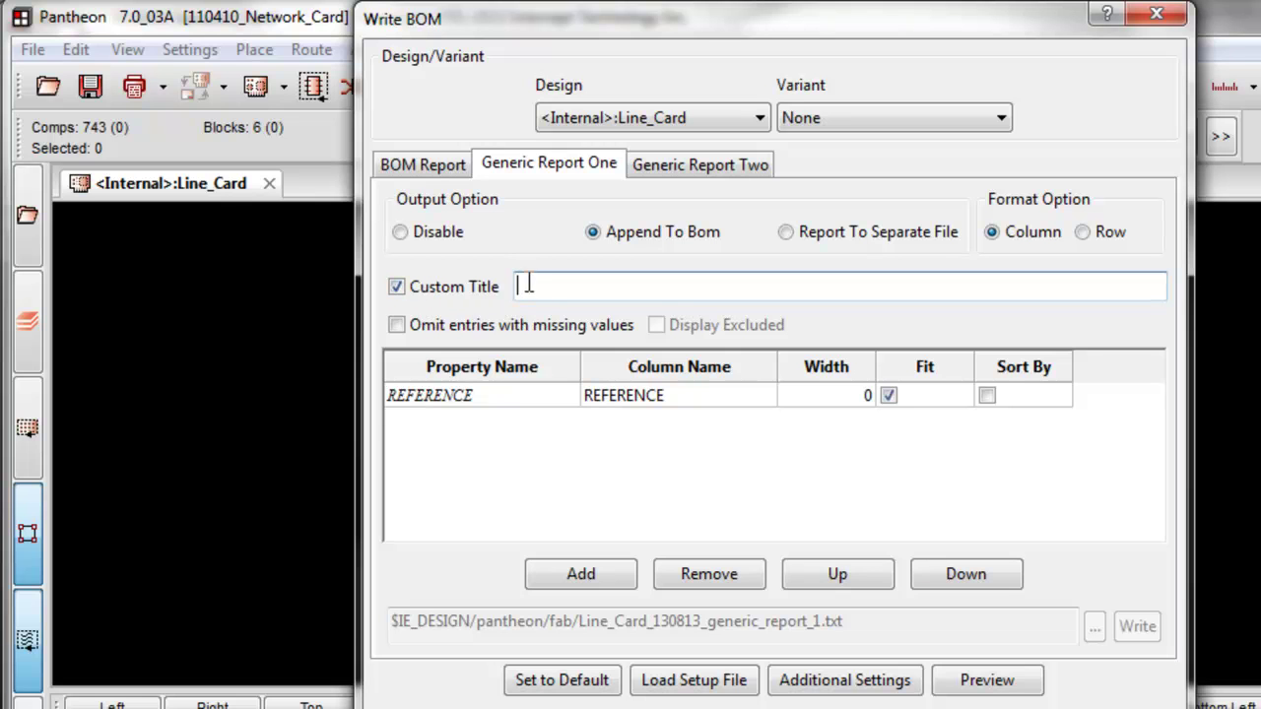
{"action": "type", "text": "Reference, Part Number, Geom rReport"}
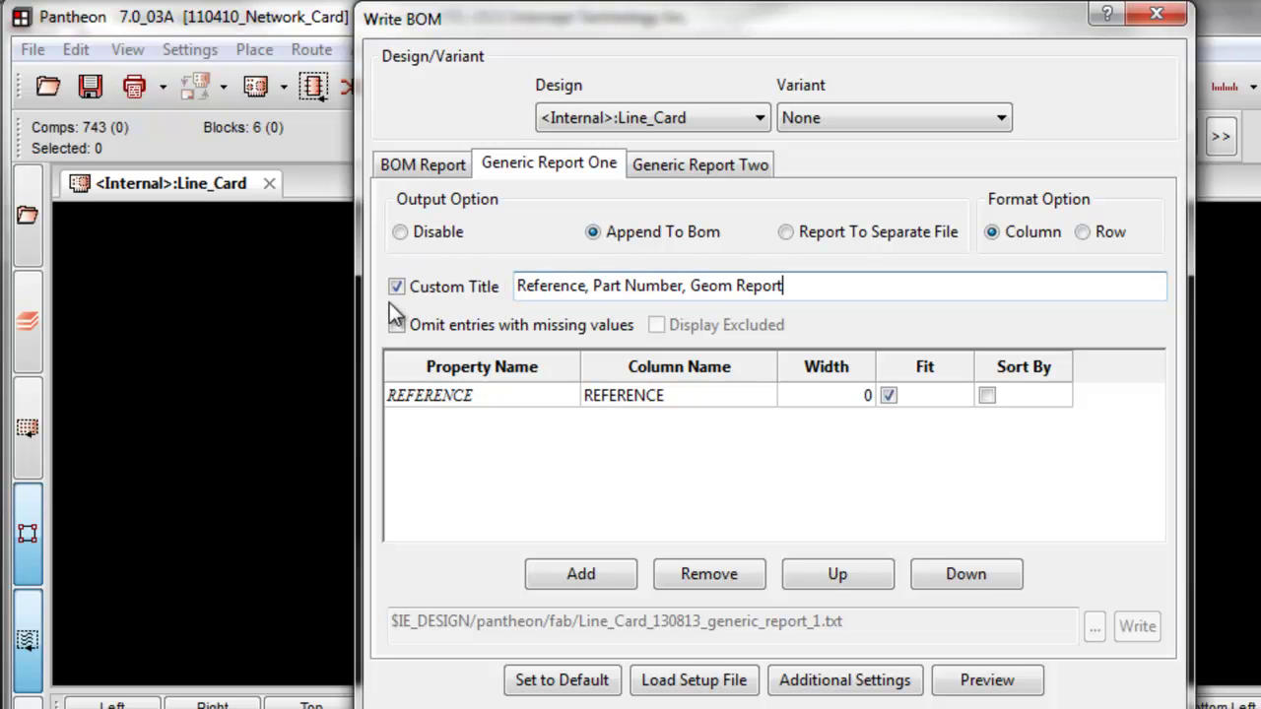
- Add a PART_NUMBER property row to Generic Report One with the column name Part #
{"action": "left_click", "coordinate": [563, 574]}
{"action": "left_click", "coordinate": [524, 427]}
{"action": "left_click", "coordinate": [569, 422]}
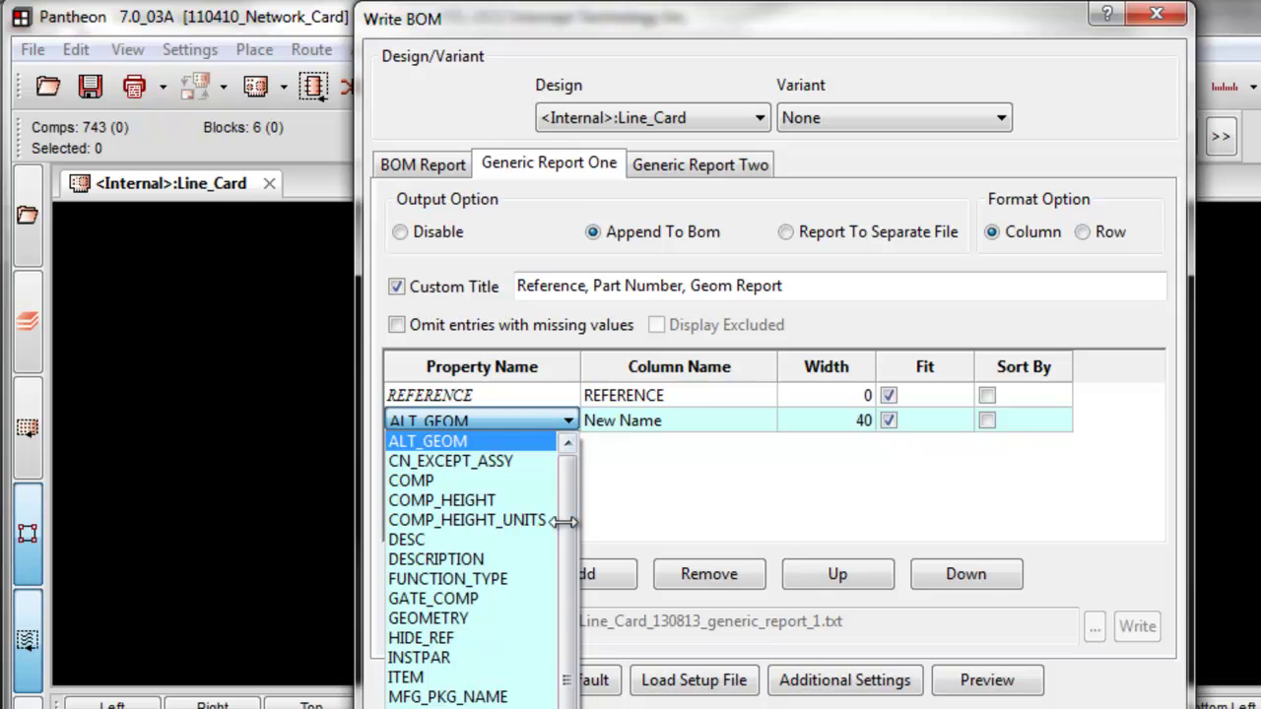
{"action": "scroll", "coordinate": [564, 522], "scroll_direction": "down", "scroll_amount": 2}
{"action": "left_click", "coordinate": [443, 687]}
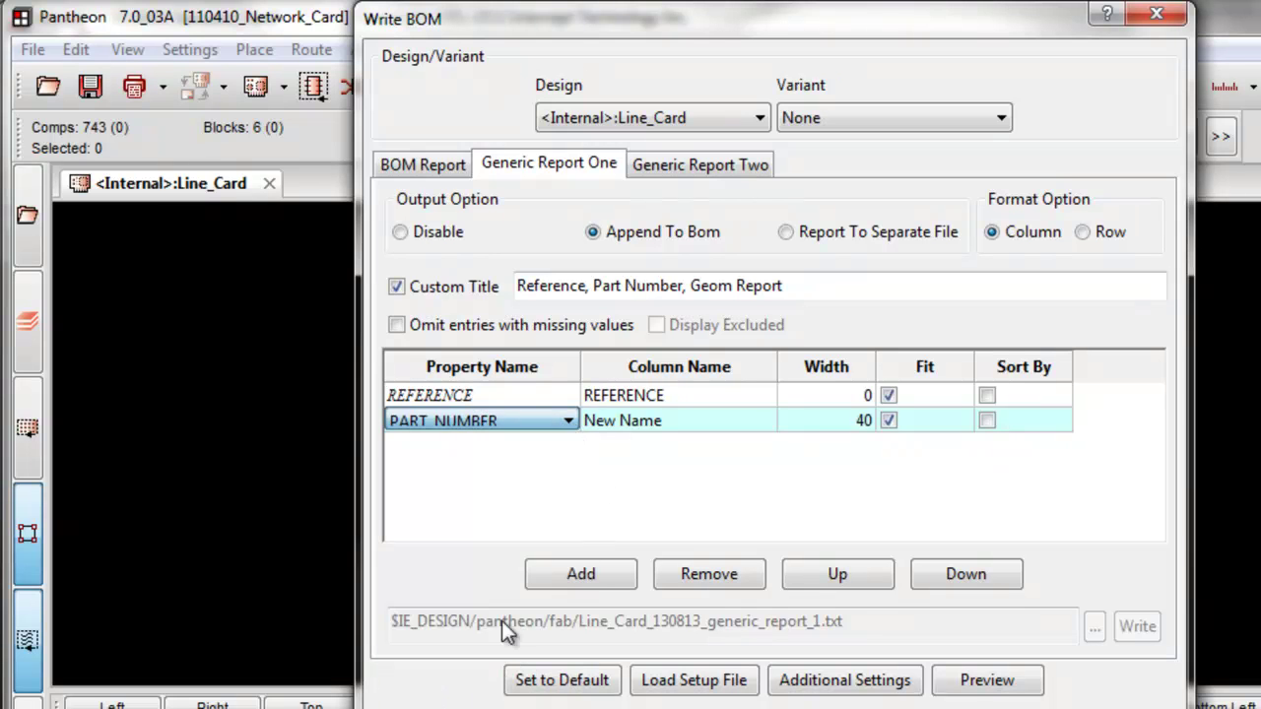
{"action": "left_click", "coordinate": [660, 418]}
{"action": "type", "text": "Part #"}
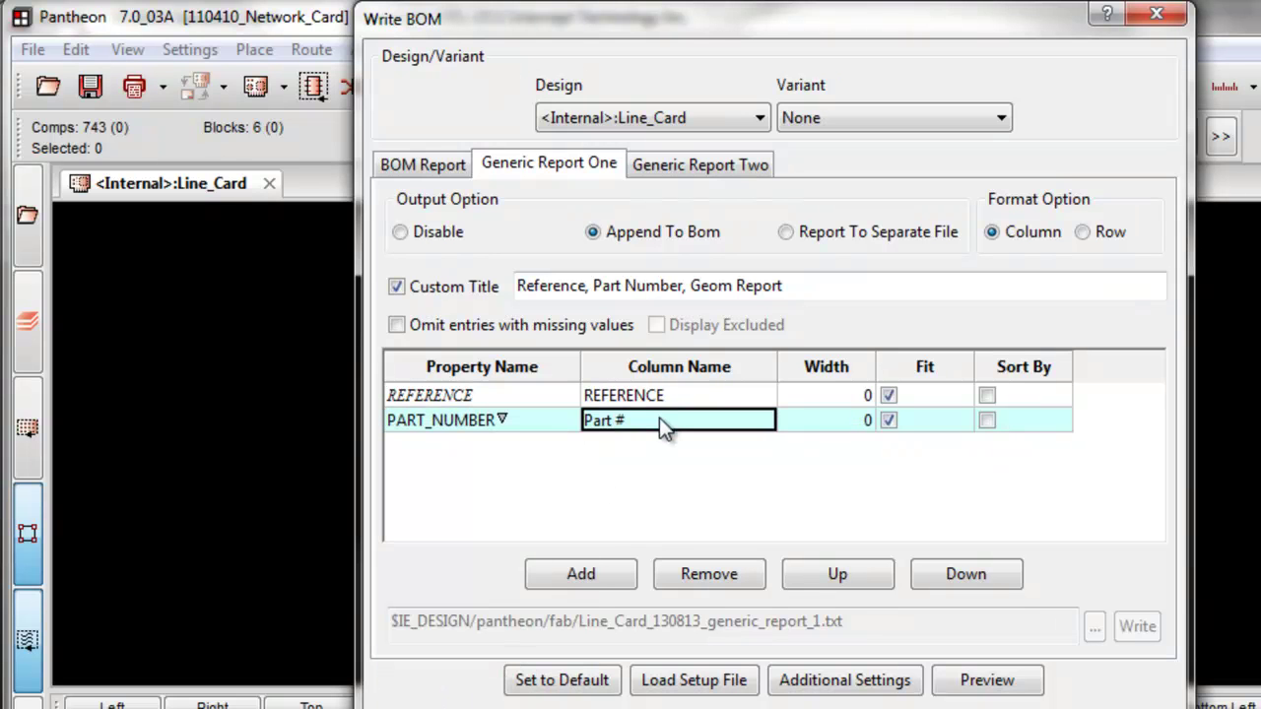
- Add a GEOMETRY property row to Generic Report One with the column name Geom
{"action": "left_click", "coordinate": [587, 561]}
{"action": "left_click", "coordinate": [527, 448]}
{"action": "left_click", "coordinate": [532, 448]}
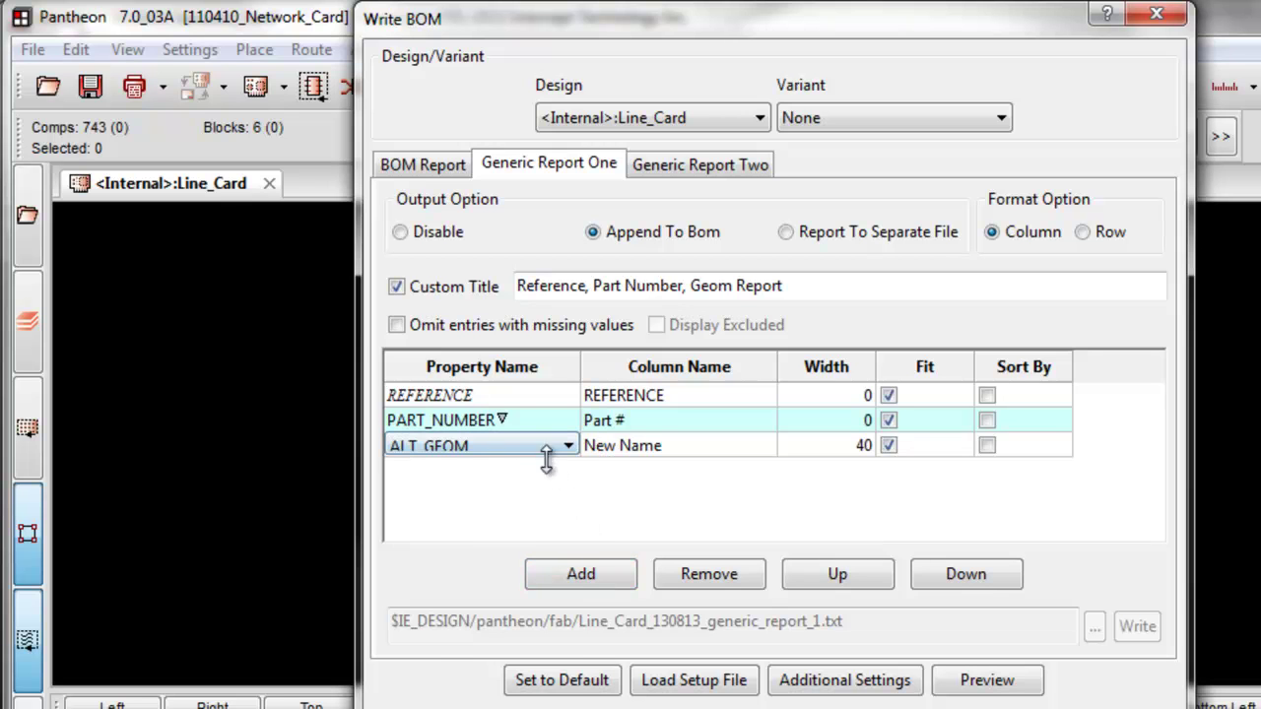
{"action": "left_click", "coordinate": [569, 446]}
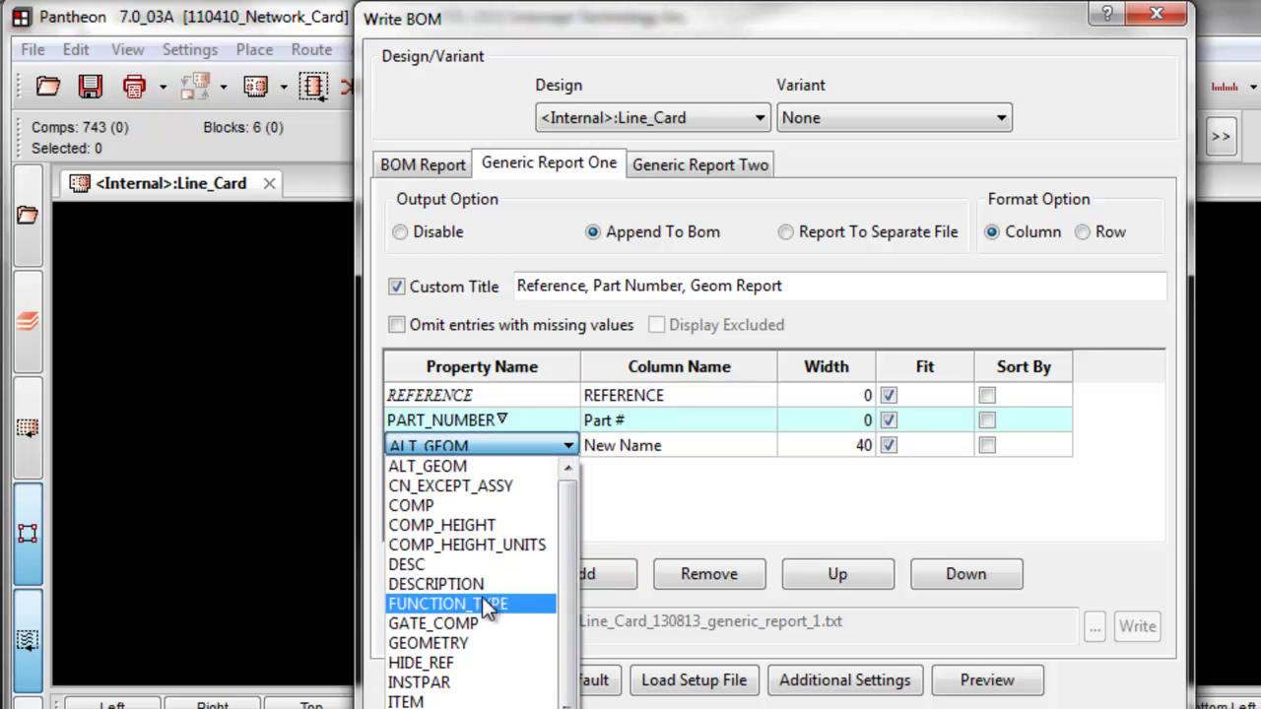
{"action": "left_click", "coordinate": [480, 643]}
{"action": "left_click", "coordinate": [690, 448]}
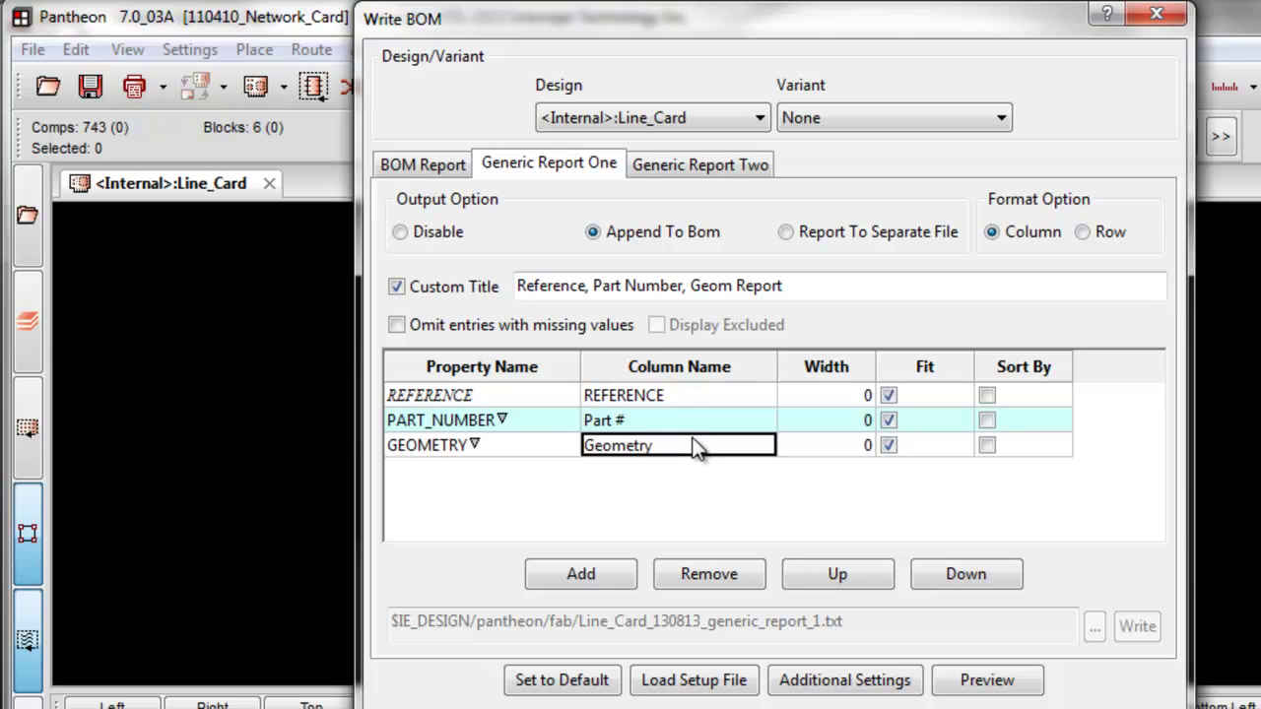
{"action": "double_click", "coordinate": [688, 448]}
{"action": "type", "text": "Geom"}
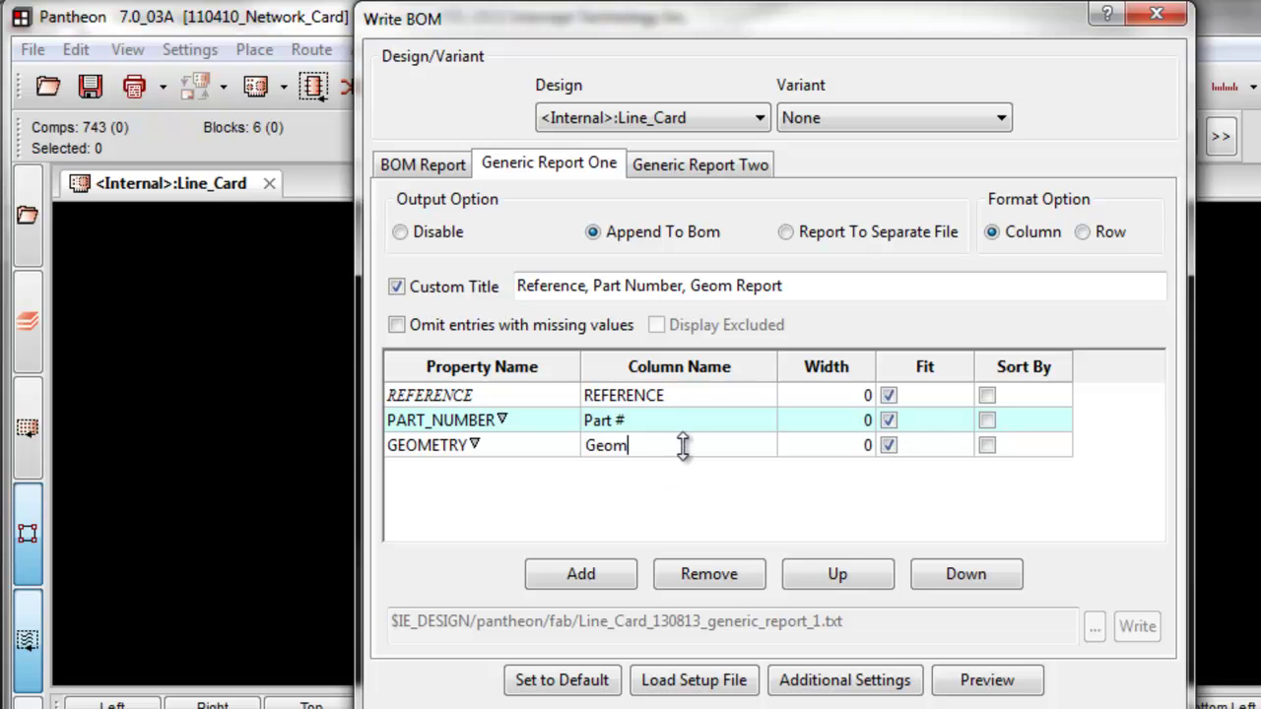
- Preview the BOM and examine the appended reference, part number and geometry report, including its title, column headings and entries
{"action": "left_click", "coordinate": [995, 678]}
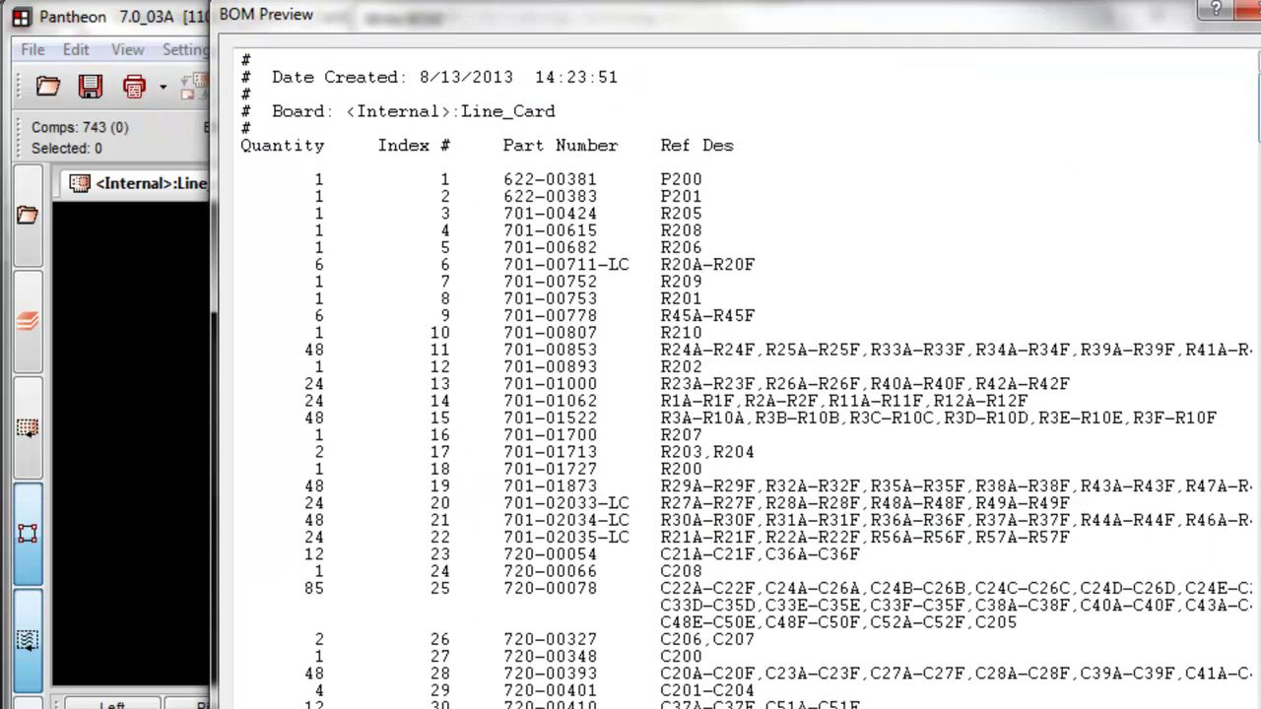
{"action": "scroll", "coordinate": [690, 394], "scroll_direction": "down", "scroll_amount": 20}
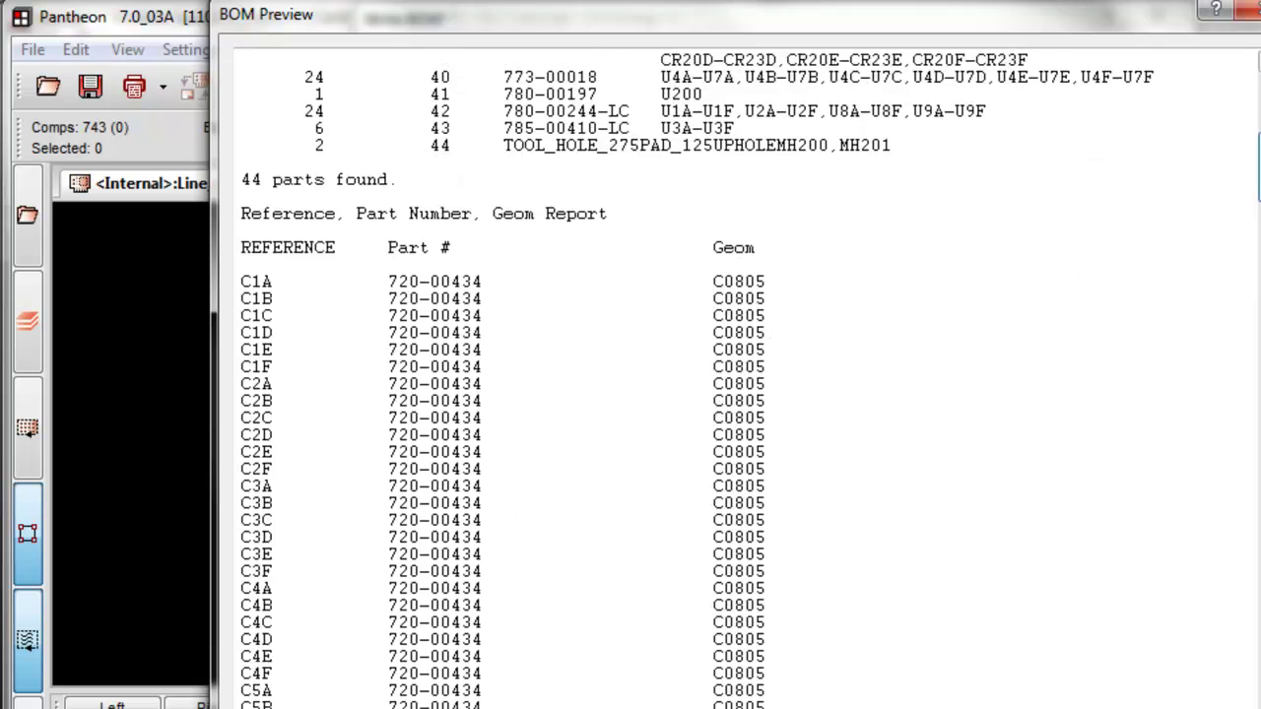
{"action": "scroll", "coordinate": [287, 117], "scroll_direction": "down", "scroll_amount": 2}
{"action": "scroll", "coordinate": [287, 116], "scroll_direction": "up", "scroll_amount": 1}
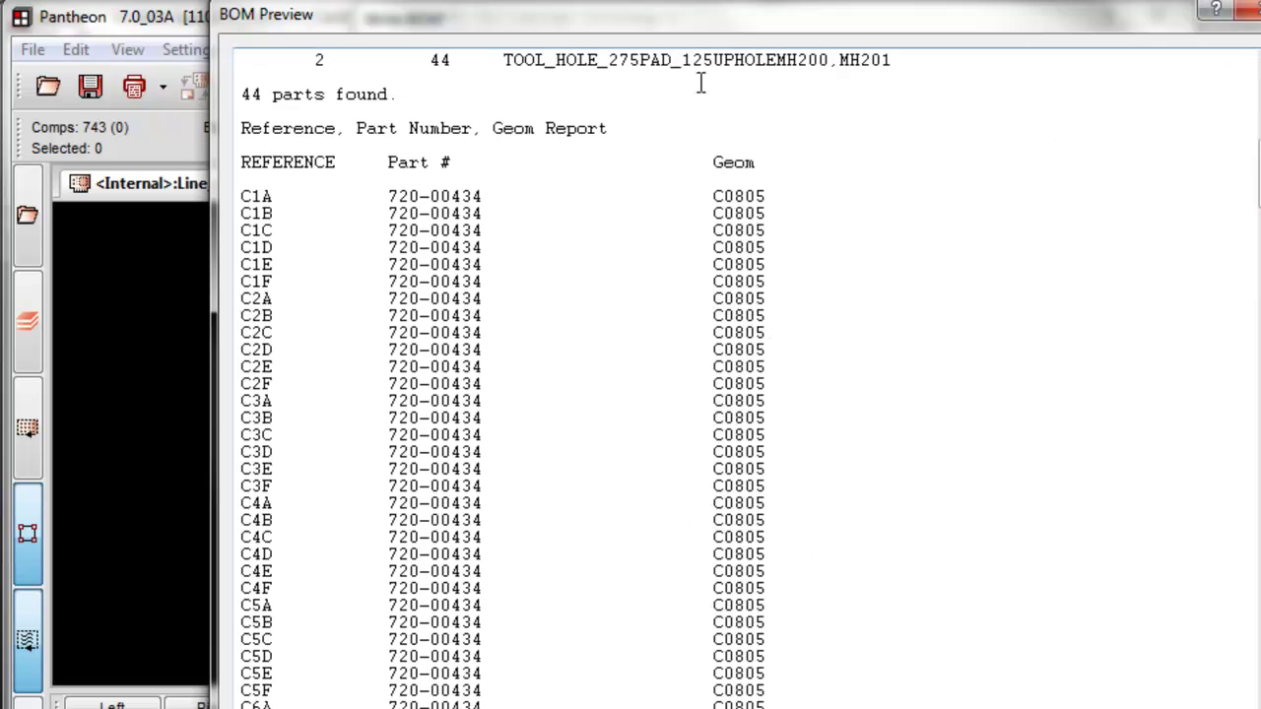
{"action": "left_click_drag", "start_coordinate": [241, 127], "coordinate": [614, 128]}
{"action": "left_click_drag", "start_coordinate": [241, 163], "coordinate": [778, 162]}
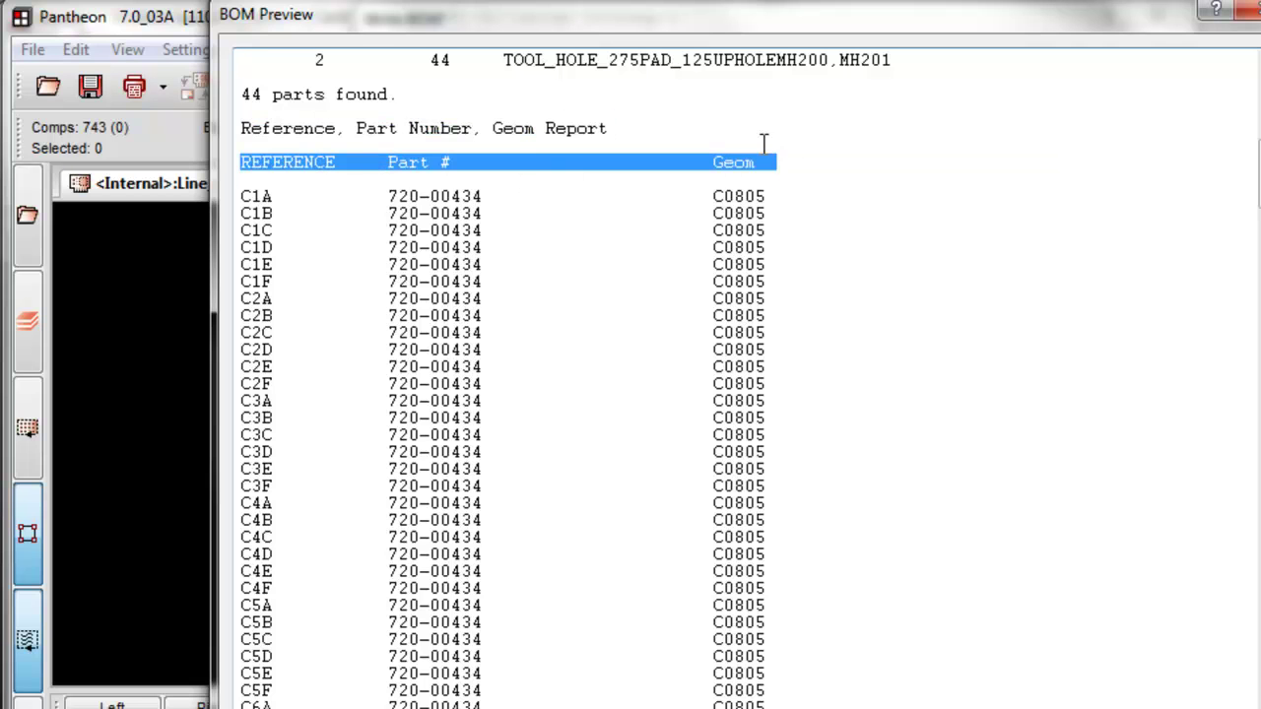
{"action": "left_click", "coordinate": [772, 161]}
{"action": "left_click_drag", "start_coordinate": [1260, 174], "coordinate": [1260, 708]}
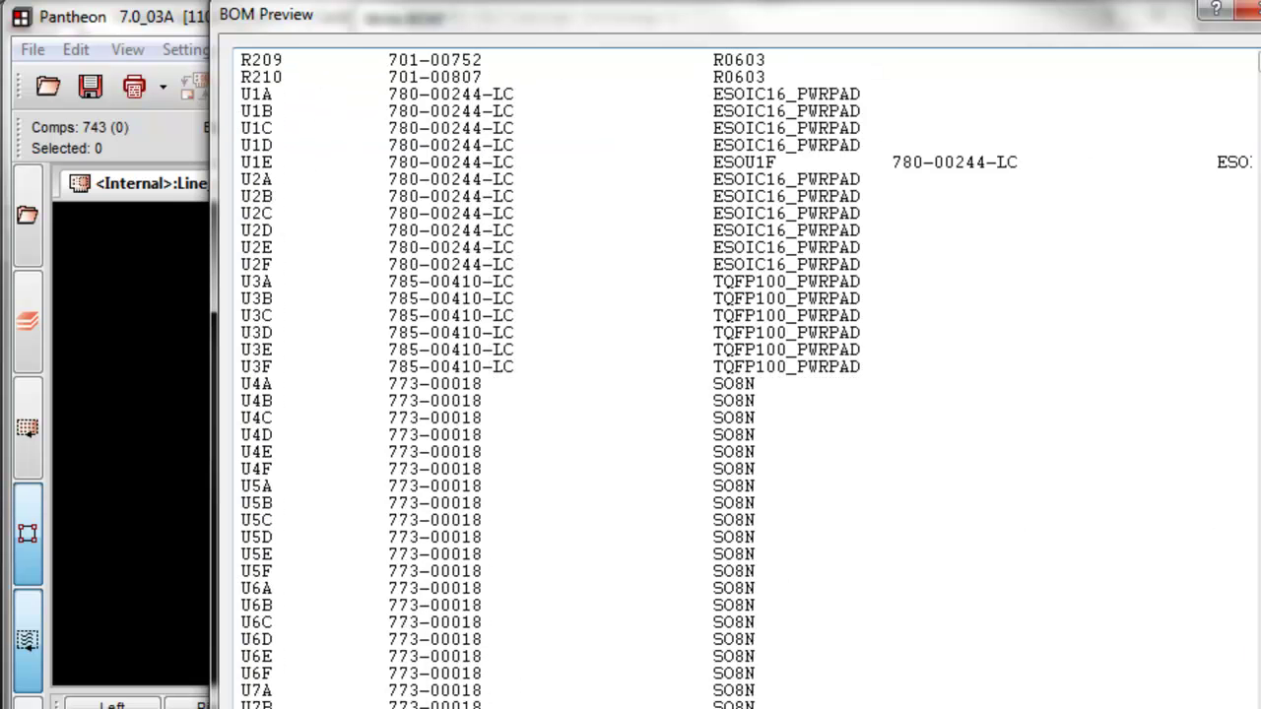
{"action": "mouse_move", "coordinate": [506, 11]}
{"action": "left_mouse_down"}
{"action": "mouse_move", "coordinate": [522, 0]}
{"action": "mouse_move", "coordinate": [511, 0]}
{"action": "left_mouse_up"}
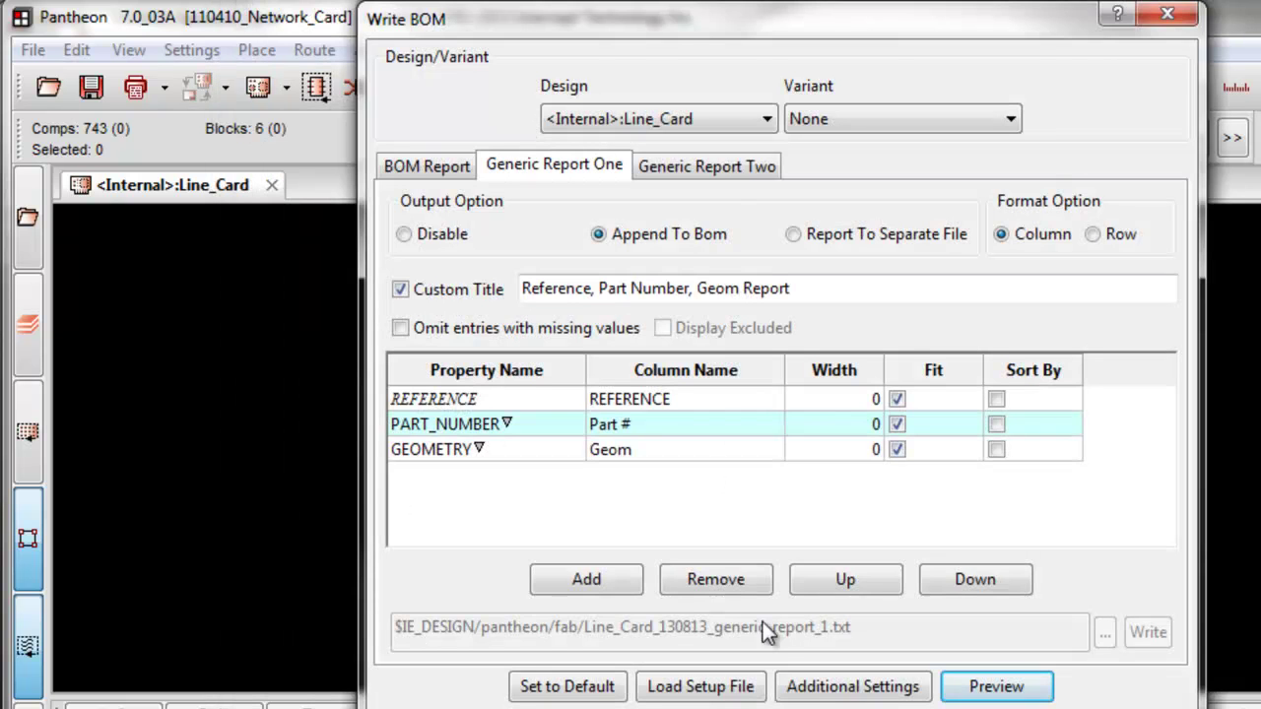
- Set Generic Report Two to Append To Bom and enable the custom title "Alternate Geometries"
{"action": "left_click", "coordinate": [722, 164]}
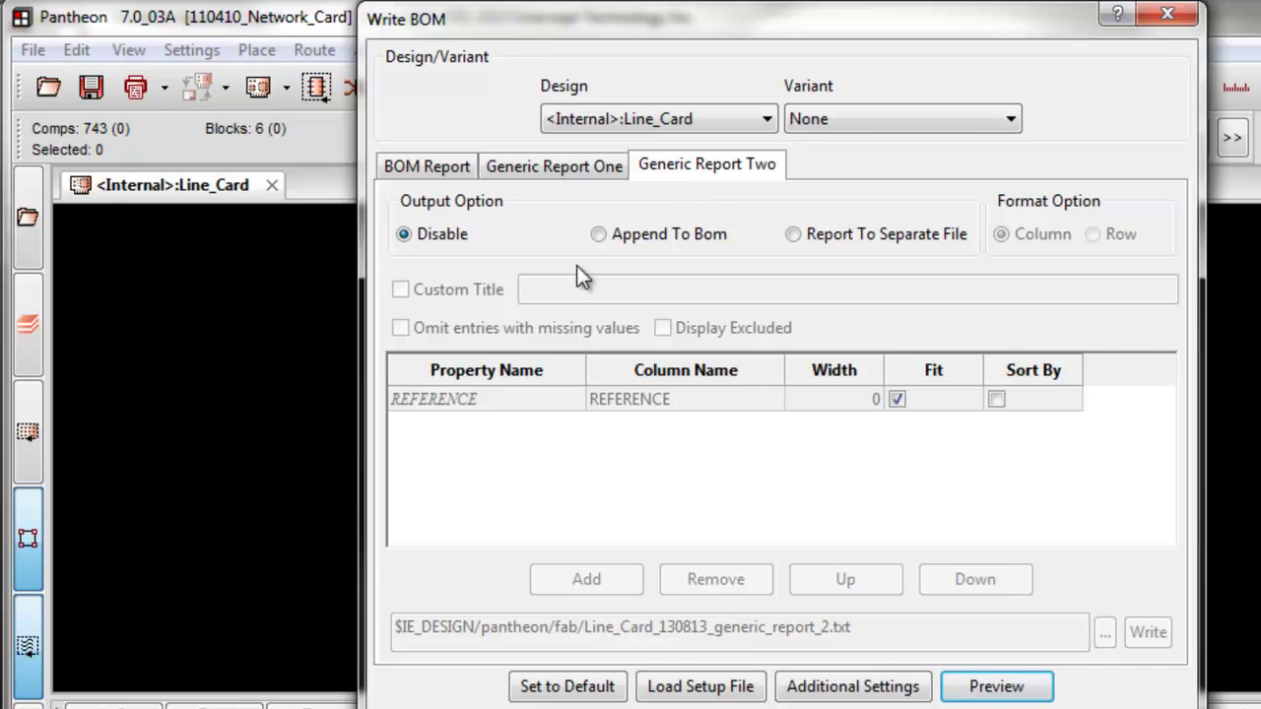
{"action": "left_click", "coordinate": [599, 236]}
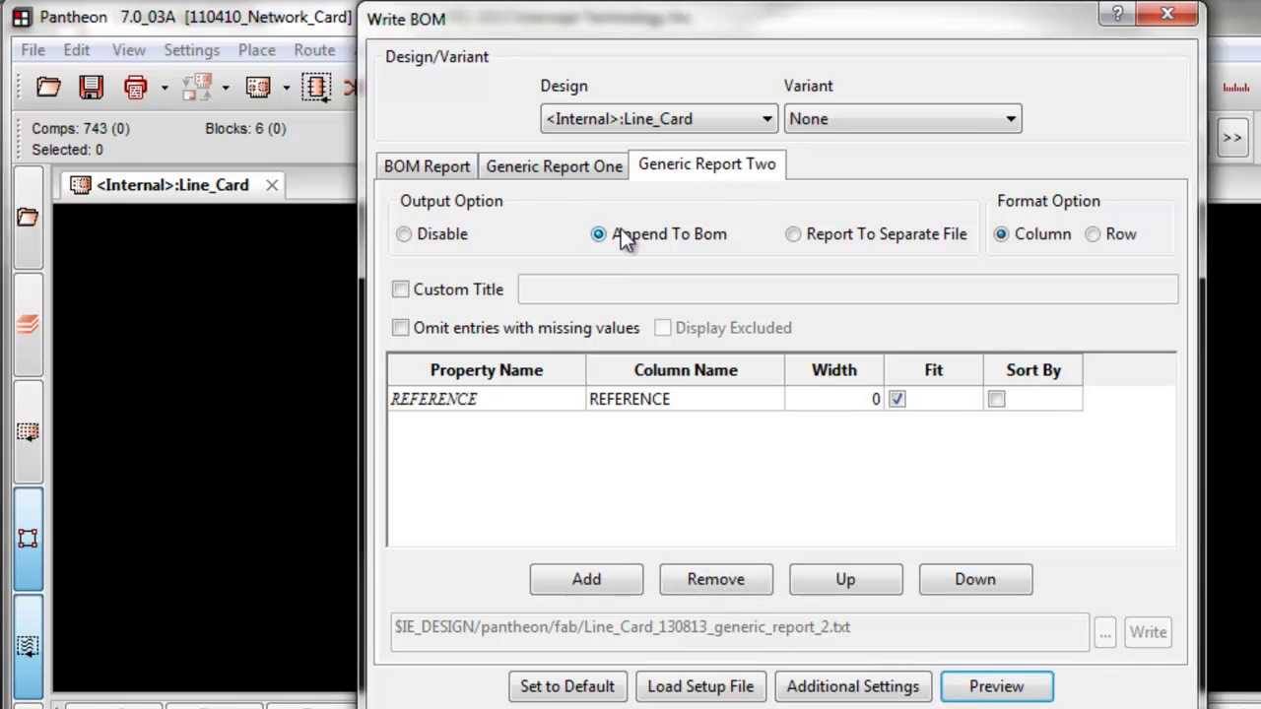
{"action": "left_click", "coordinate": [402, 290]}
{"action": "left_click", "coordinate": [553, 290]}
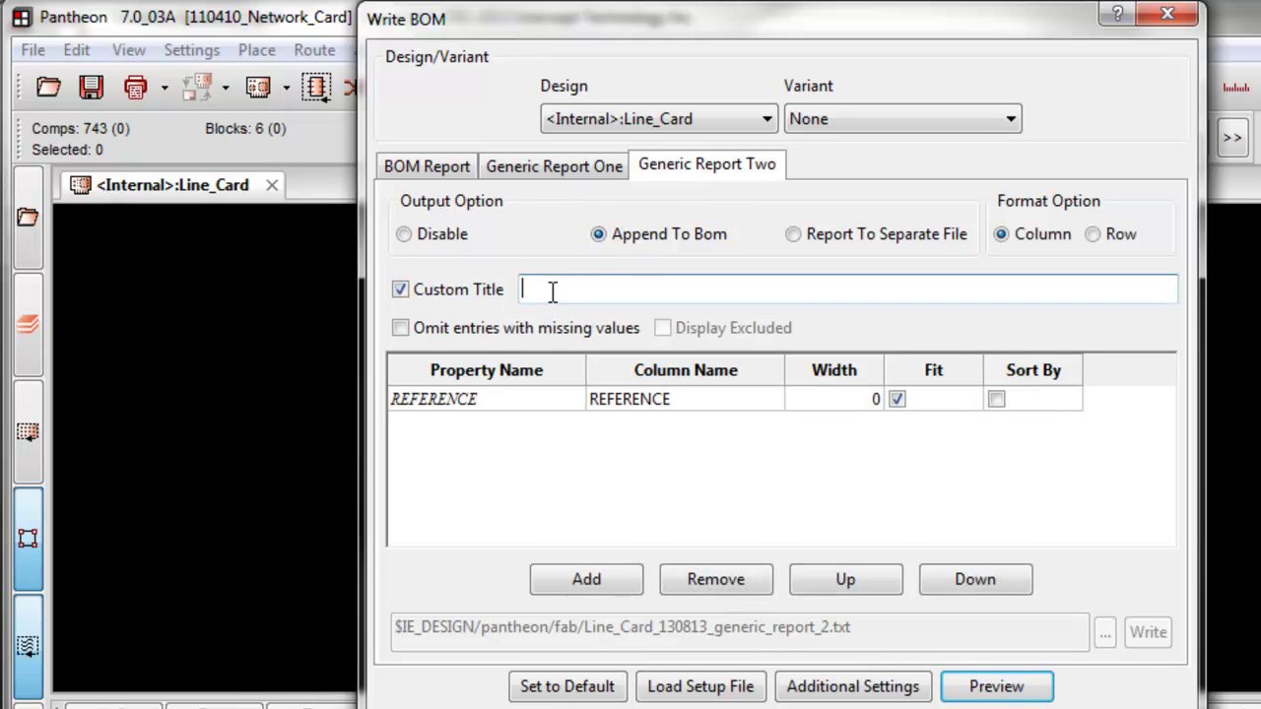
{"action": "type", "text": "Alternate Geometries"}
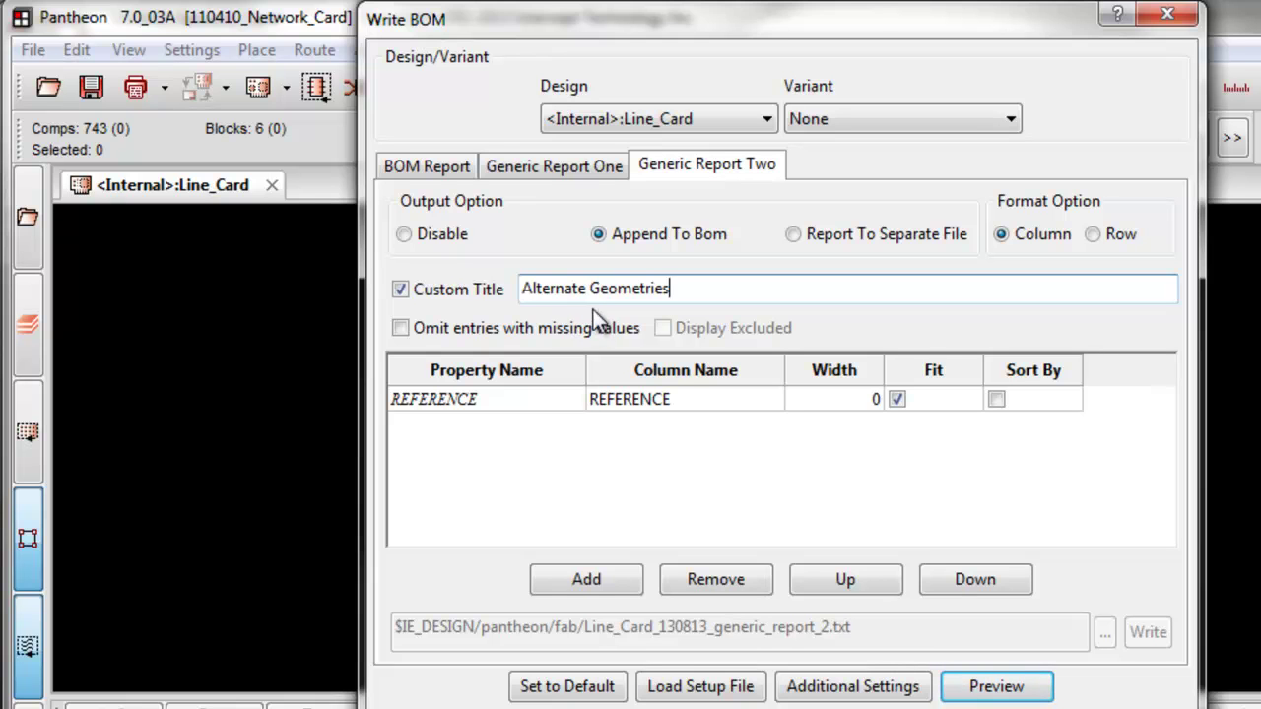
{"action": "left_click", "coordinate": [400, 328]}
{"action": "left_click", "coordinate": [401, 328]}
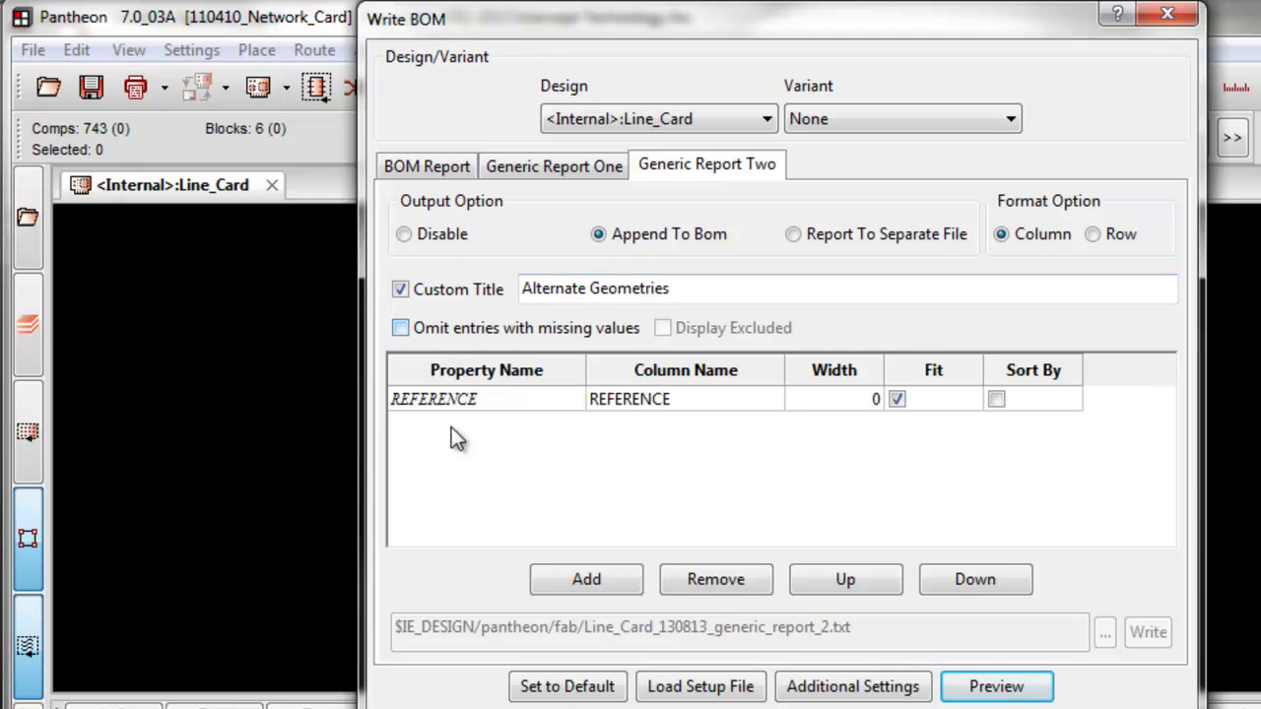
- Add an ALT_GEOM property row to Generic Report Two with the column name Alternate Geometries
{"action": "left_click", "coordinate": [591, 581]}
{"action": "left_click", "coordinate": [550, 433]}
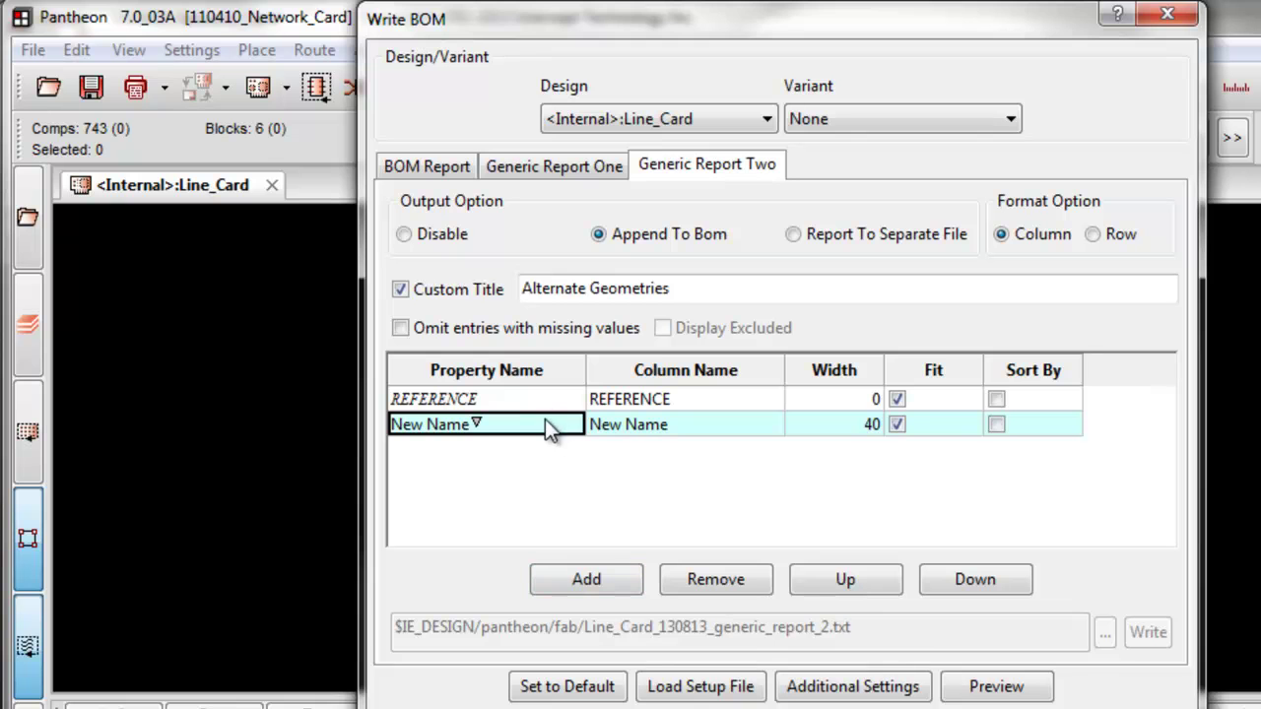
{"action": "left_click", "coordinate": [545, 419]}
{"action": "left_click", "coordinate": [574, 423]}
{"action": "mouse_move", "coordinate": [576, 493]}
{"action": "left_mouse_down"}
{"action": "mouse_move", "coordinate": [579, 695]}
{"action": "mouse_move", "coordinate": [574, 483]}
{"action": "left_mouse_up"}
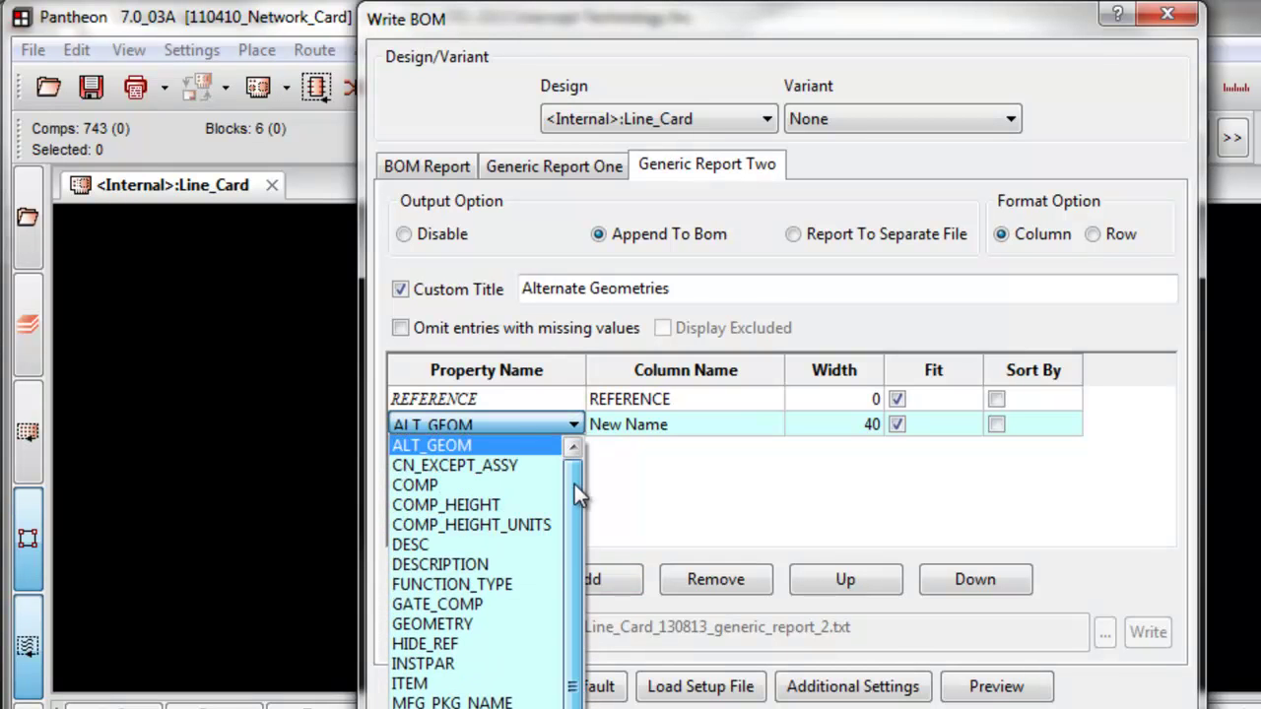
{"action": "left_click", "coordinate": [463, 444]}
{"action": "left_click", "coordinate": [678, 425]}
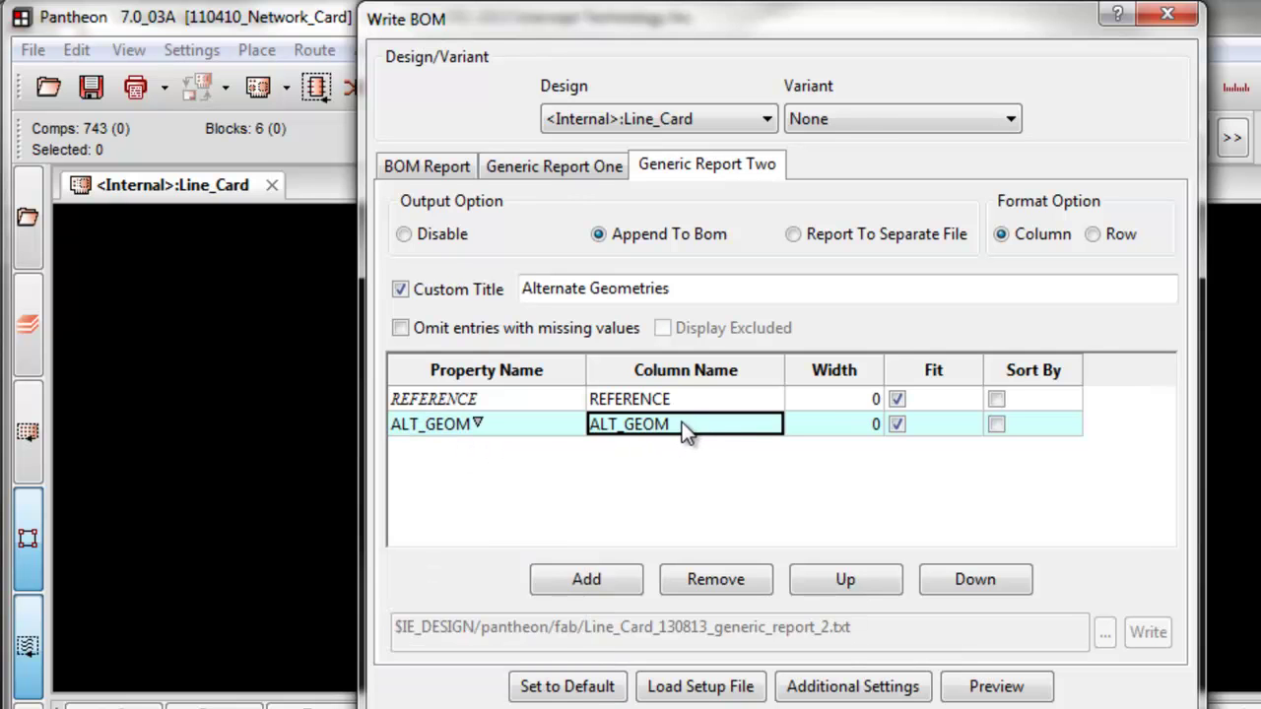
{"action": "type", "text": "Alternate "}
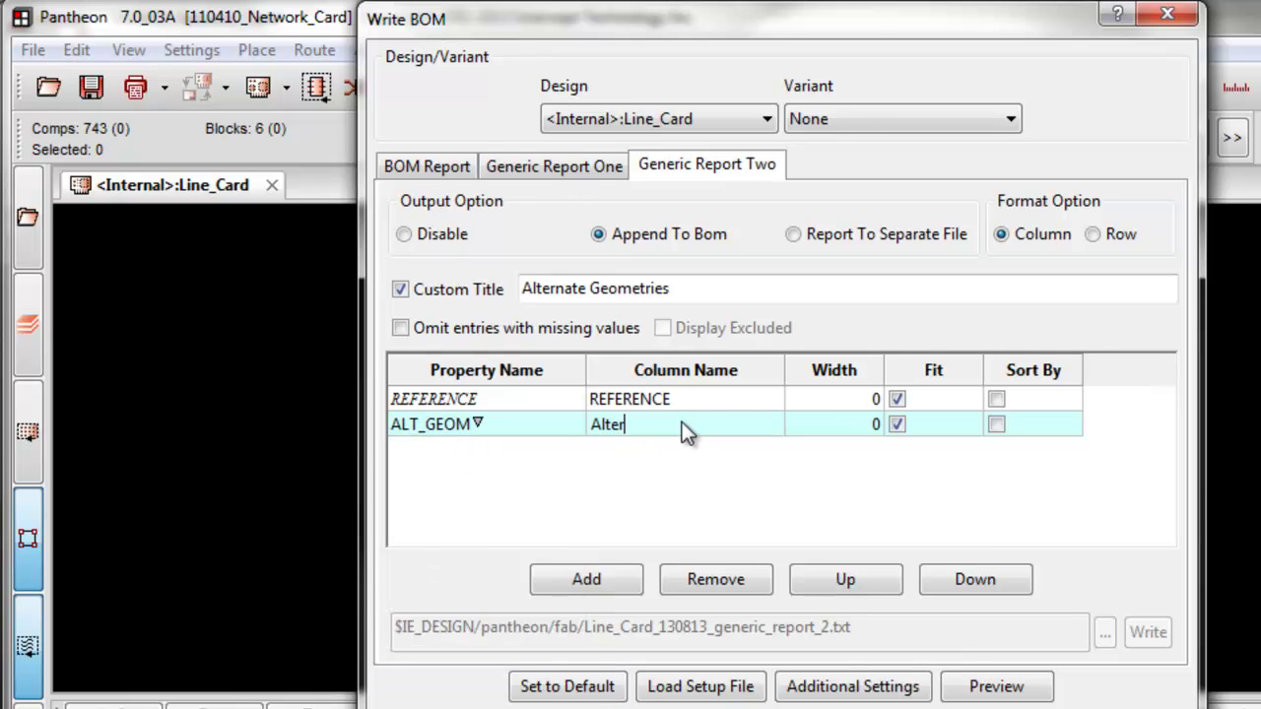
{"action": "type", "text": "Geometries"}
- Preview the BOM, examine the Alternate Geometries section's title, headings and entries, and close the preview
{"action": "left_click", "coordinate": [995, 681]}
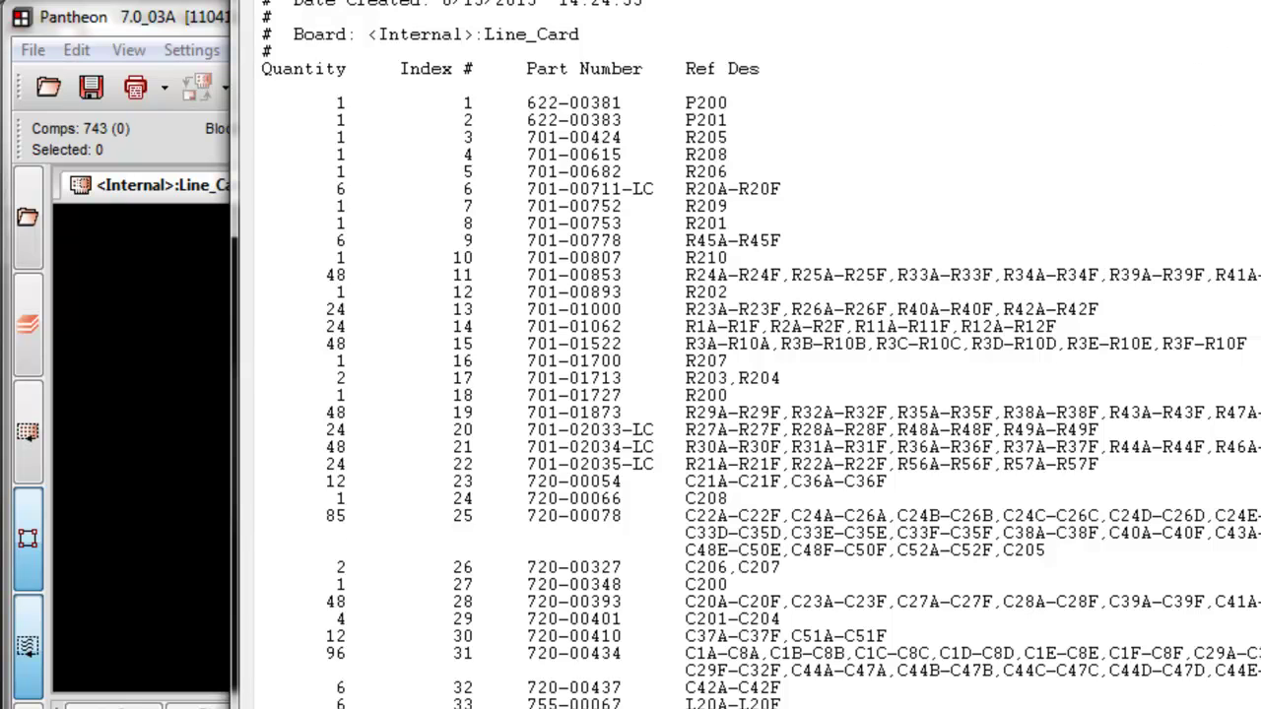
{"action": "scroll", "coordinate": [749, 394], "scroll_direction": "down", "scroll_amount": 15}
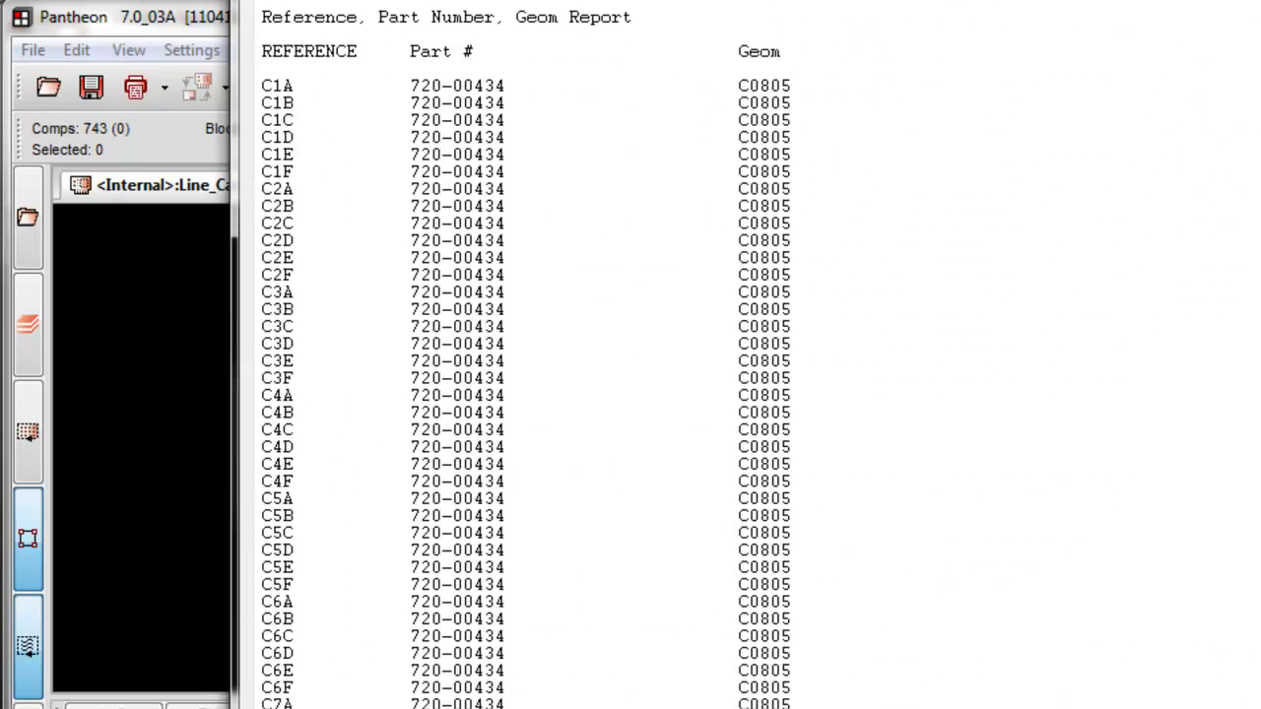
{"action": "scroll", "coordinate": [748, 394], "scroll_direction": "down", "scroll_amount": 10}
{"action": "scroll", "coordinate": [749, 355], "scroll_direction": "down", "scroll_amount": 20}
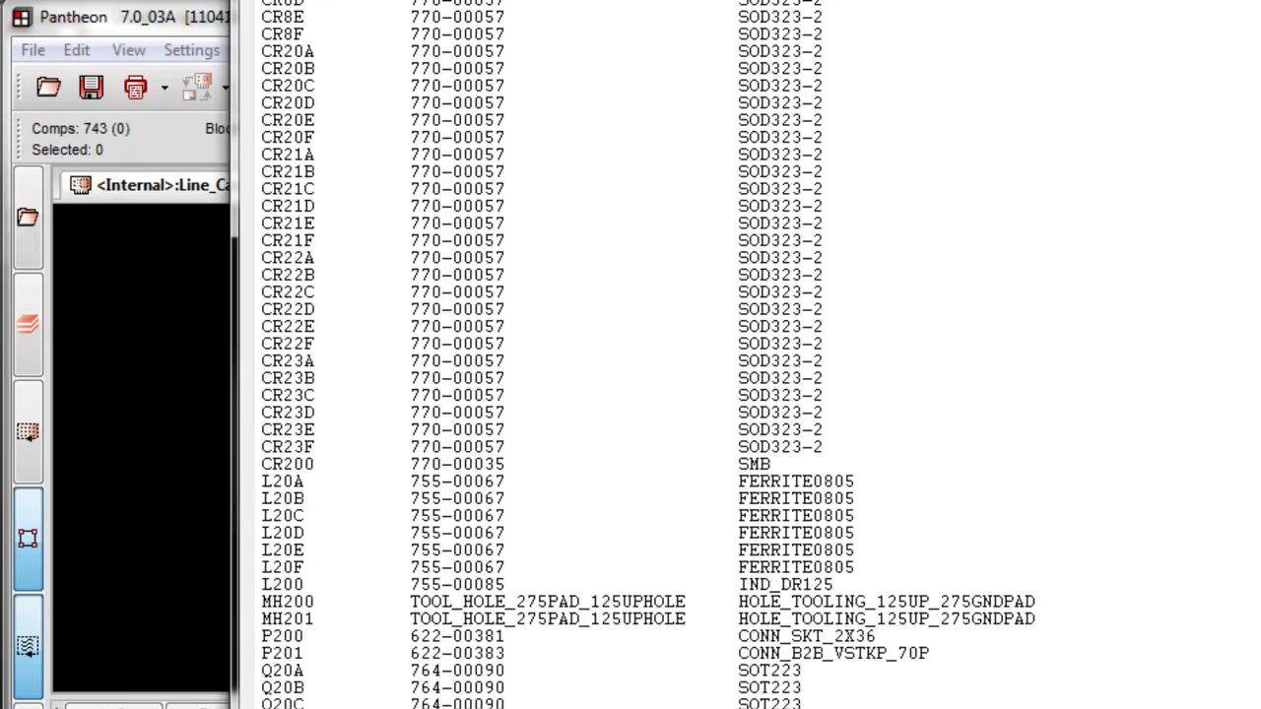
{"action": "scroll", "coordinate": [748, 354], "scroll_direction": "down", "scroll_amount": 20}
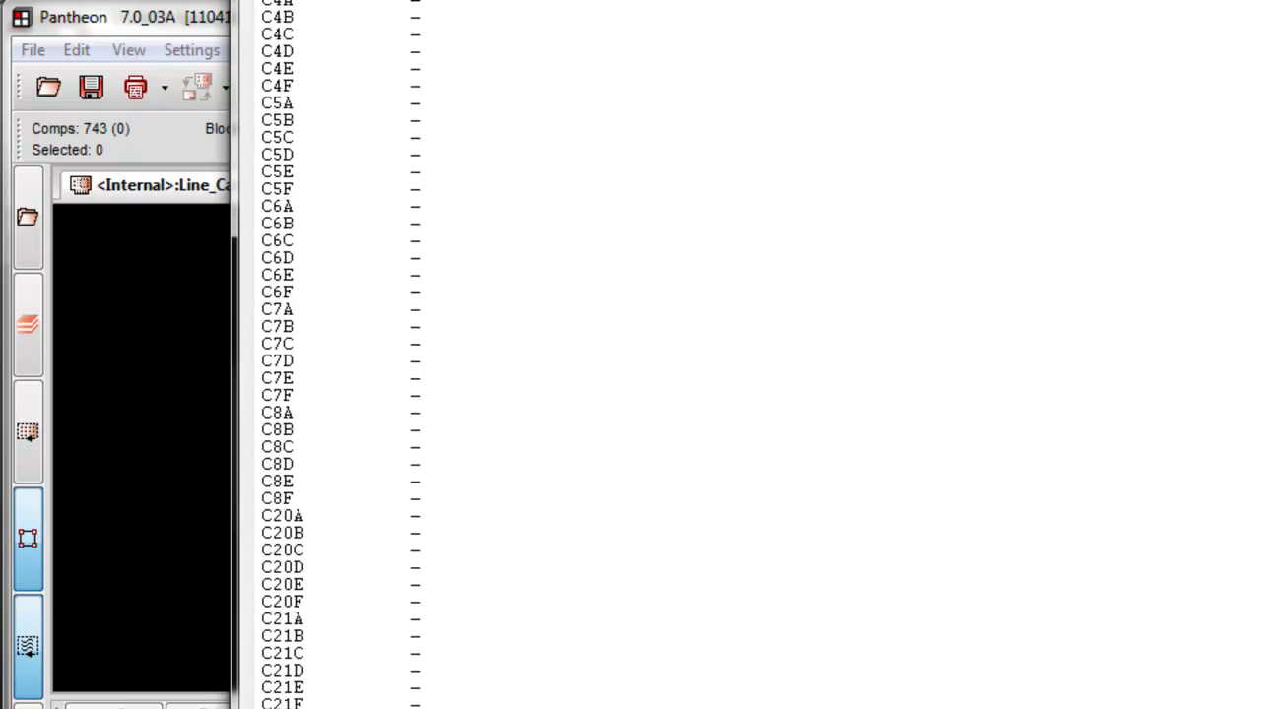
{"action": "scroll", "coordinate": [749, 355], "scroll_direction": "up", "scroll_amount": 6}
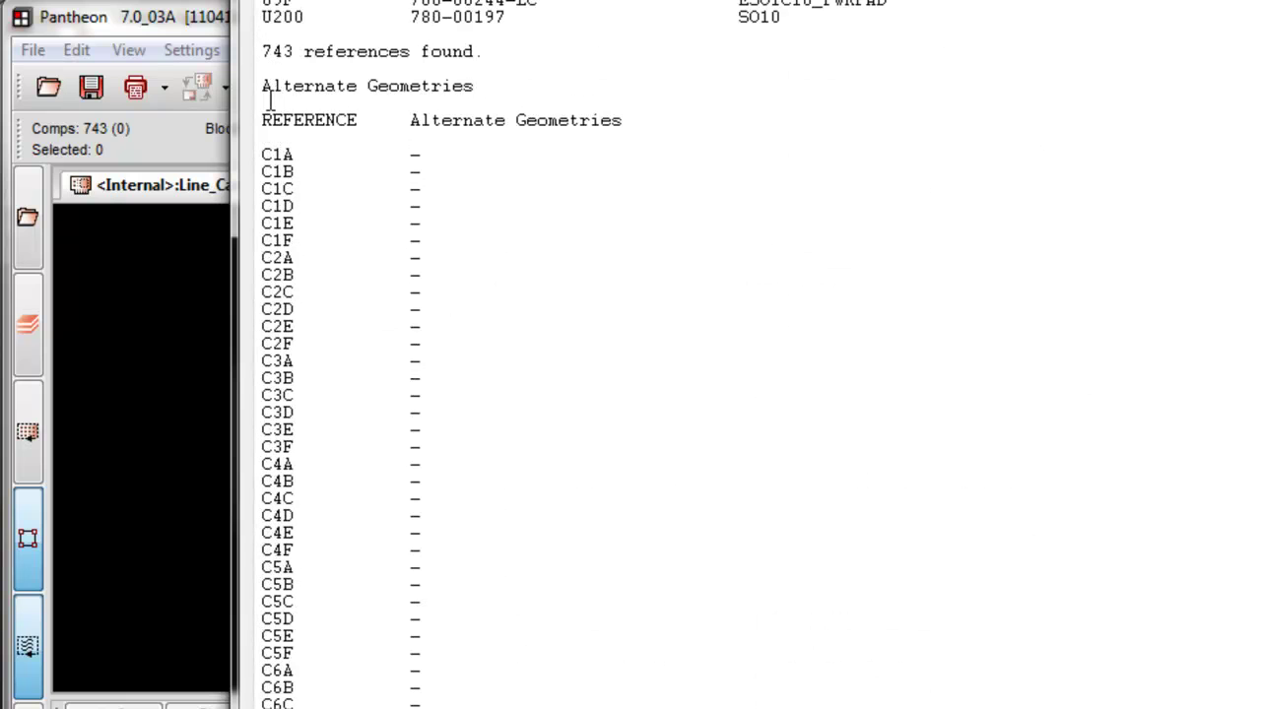
{"action": "left_click_drag", "start_coordinate": [264, 86], "coordinate": [491, 88]}
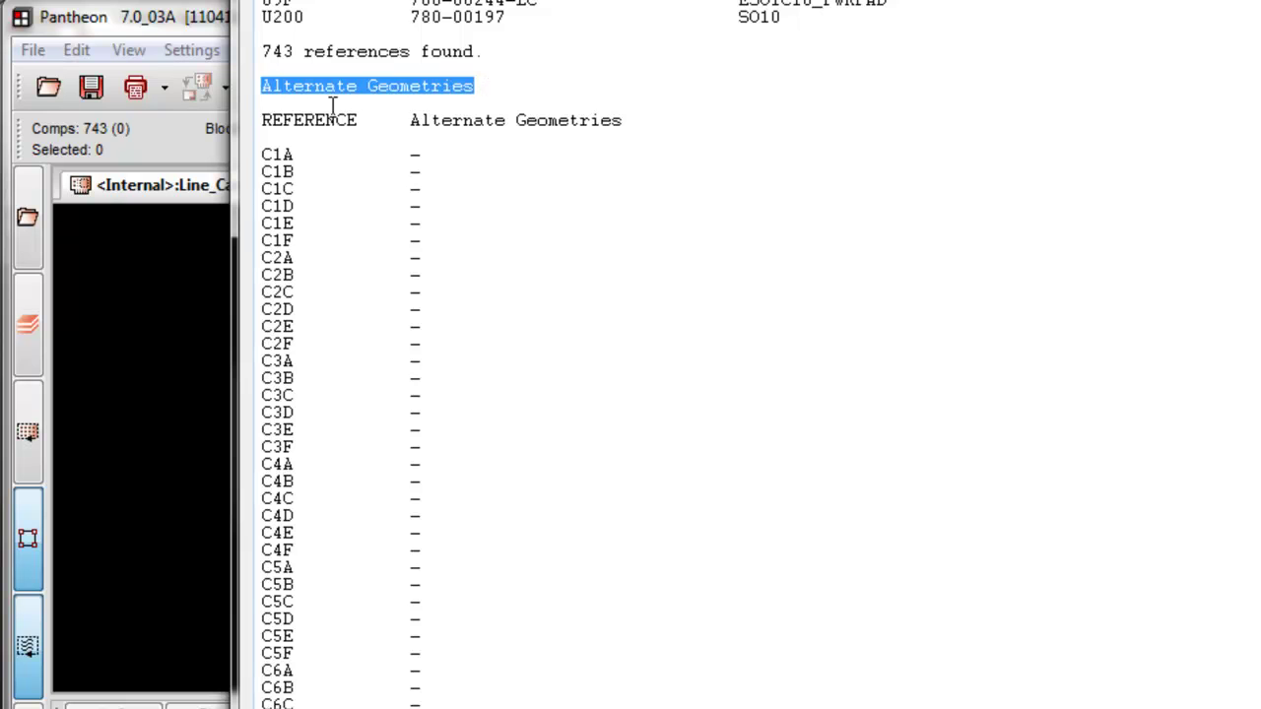
{"action": "left_click_drag", "start_coordinate": [262, 118], "coordinate": [560, 120]}
{"action": "left_click", "coordinate": [431, 147]}
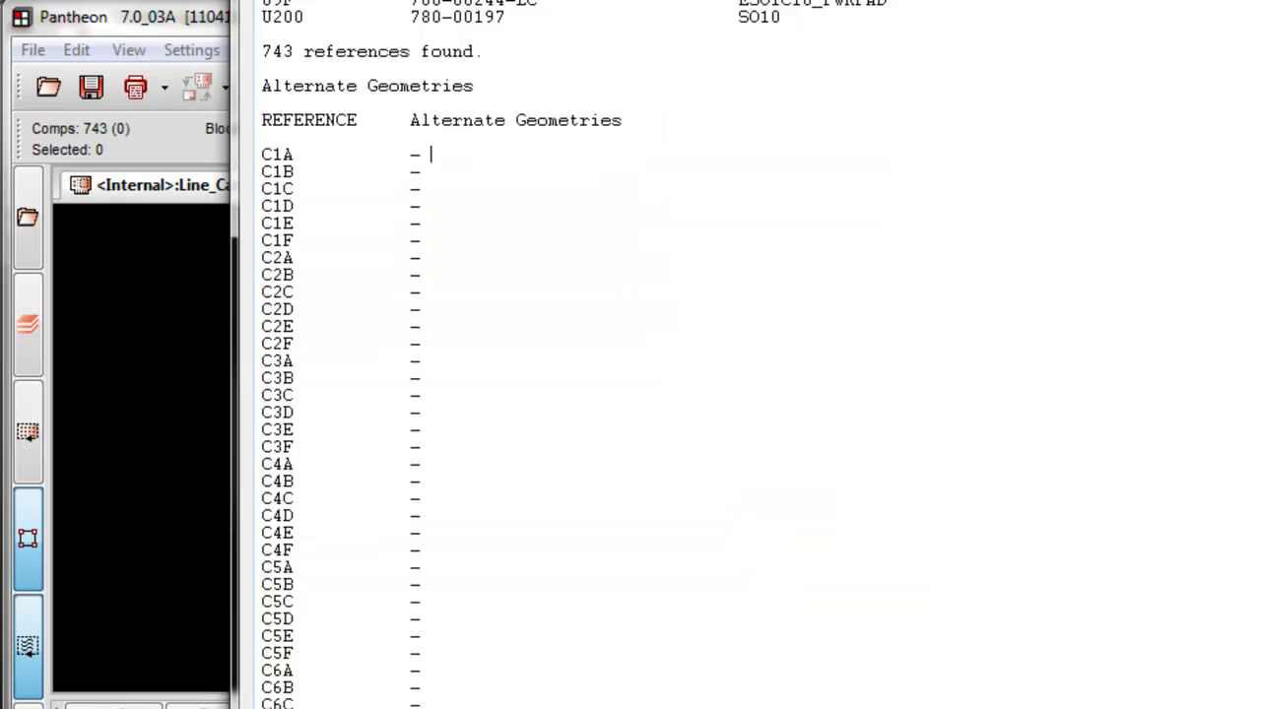
{"action": "key", "text": "Escape"}
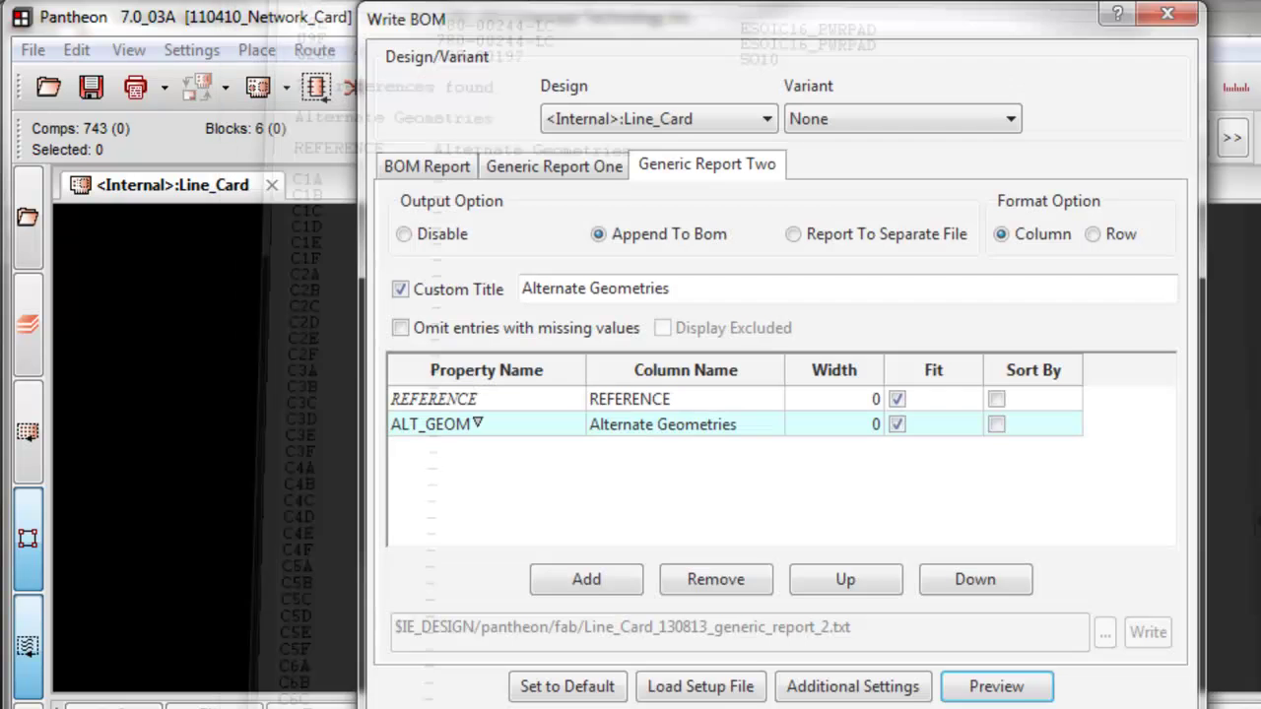
- Omit entries with missing values from Generic Report Two and preview the BOM to check its Alternate Geometries section
{"action": "left_click", "coordinate": [401, 329]}
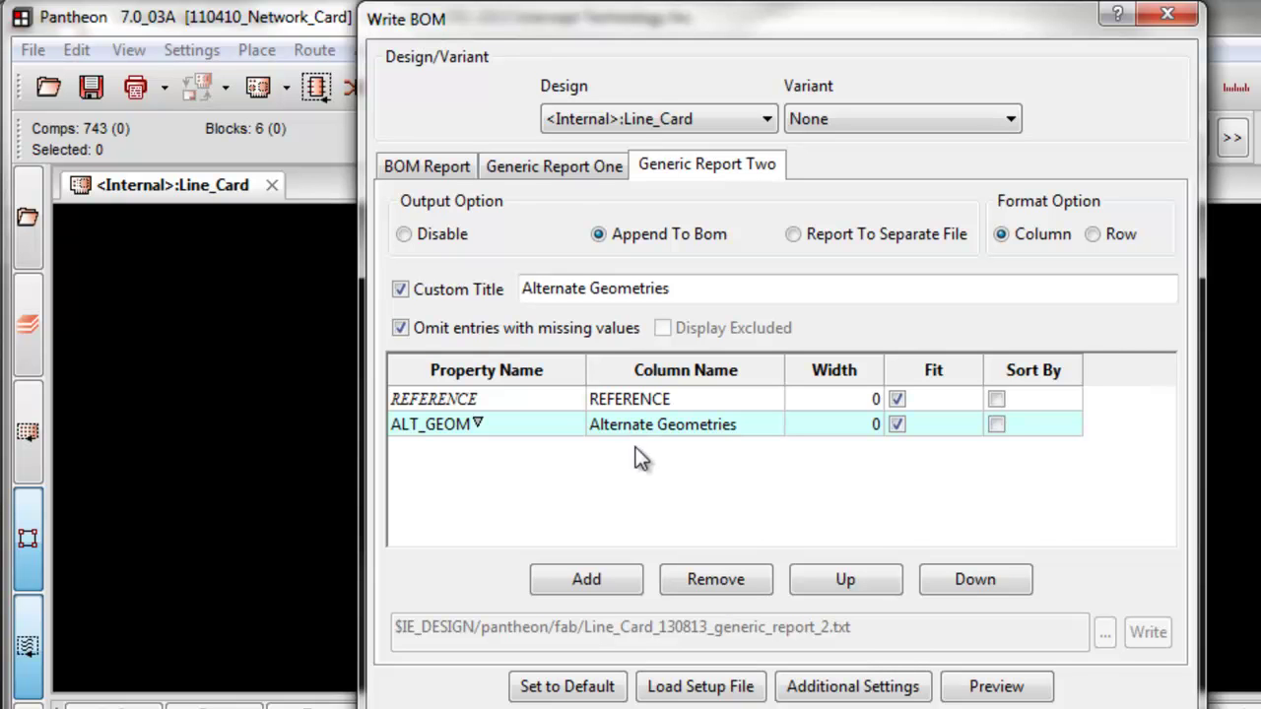
{"action": "left_click", "coordinate": [995, 684]}
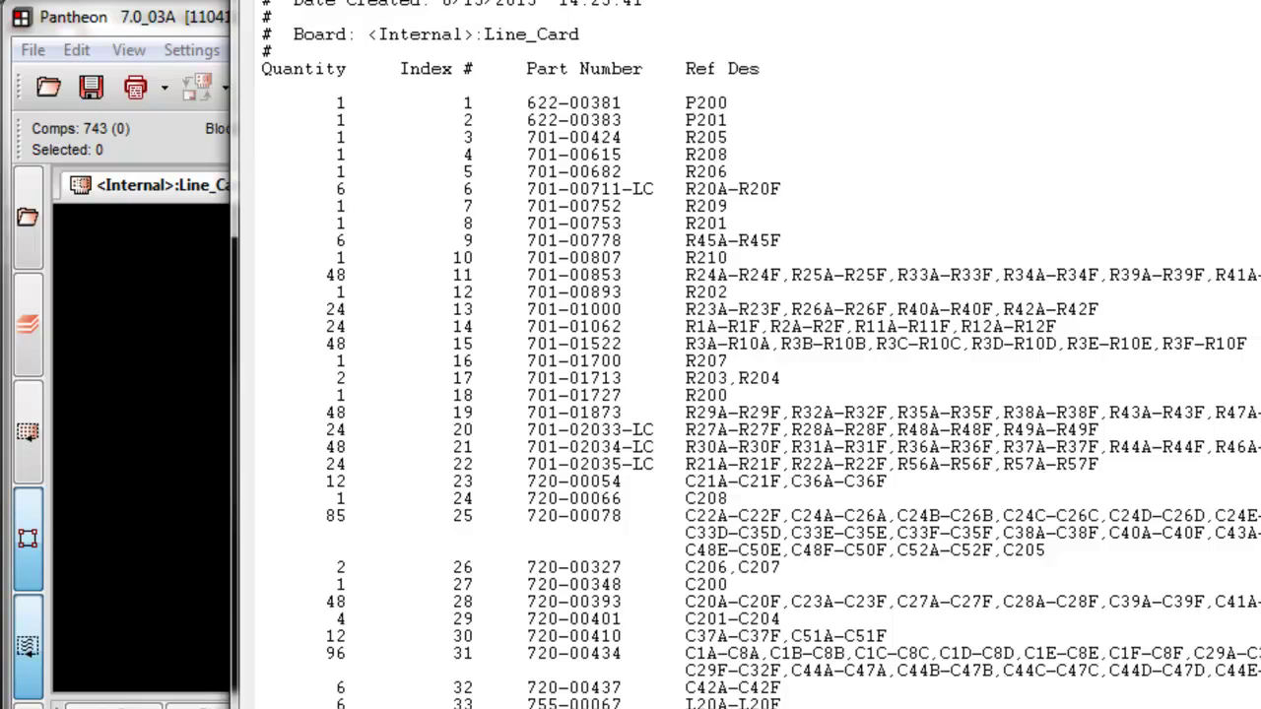
{"action": "scroll", "coordinate": [749, 354], "scroll_direction": "down", "scroll_amount": 20}
{"action": "scroll", "coordinate": [749, 355], "scroll_direction": "down", "scroll_amount": 20}
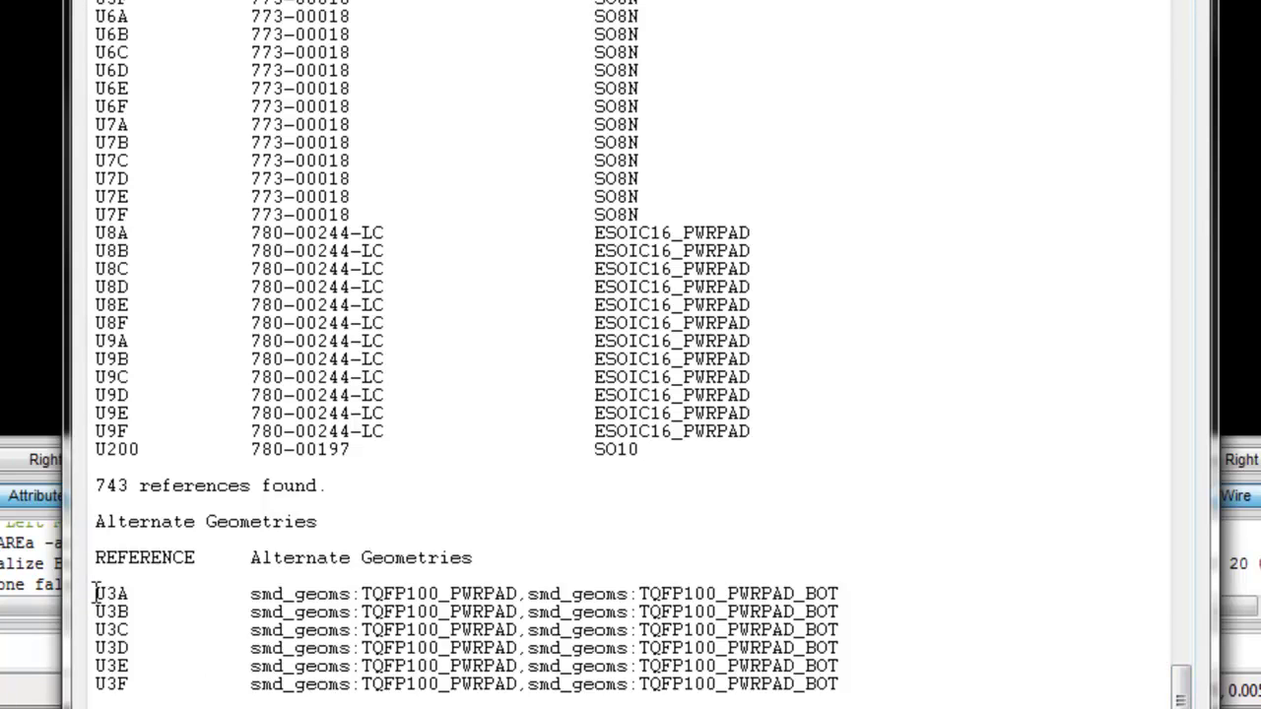
{"action": "left_click_drag", "start_coordinate": [95, 593], "coordinate": [875, 684]}
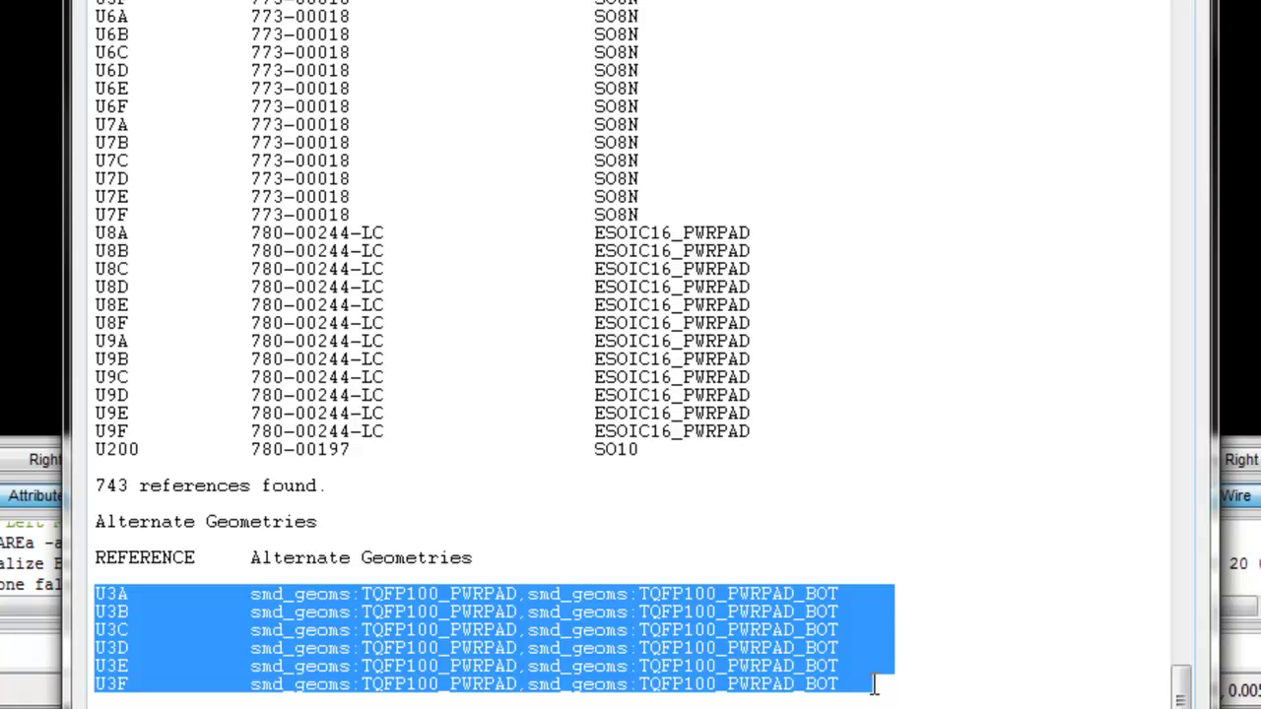
{"action": "left_click", "coordinate": [772, 575]}
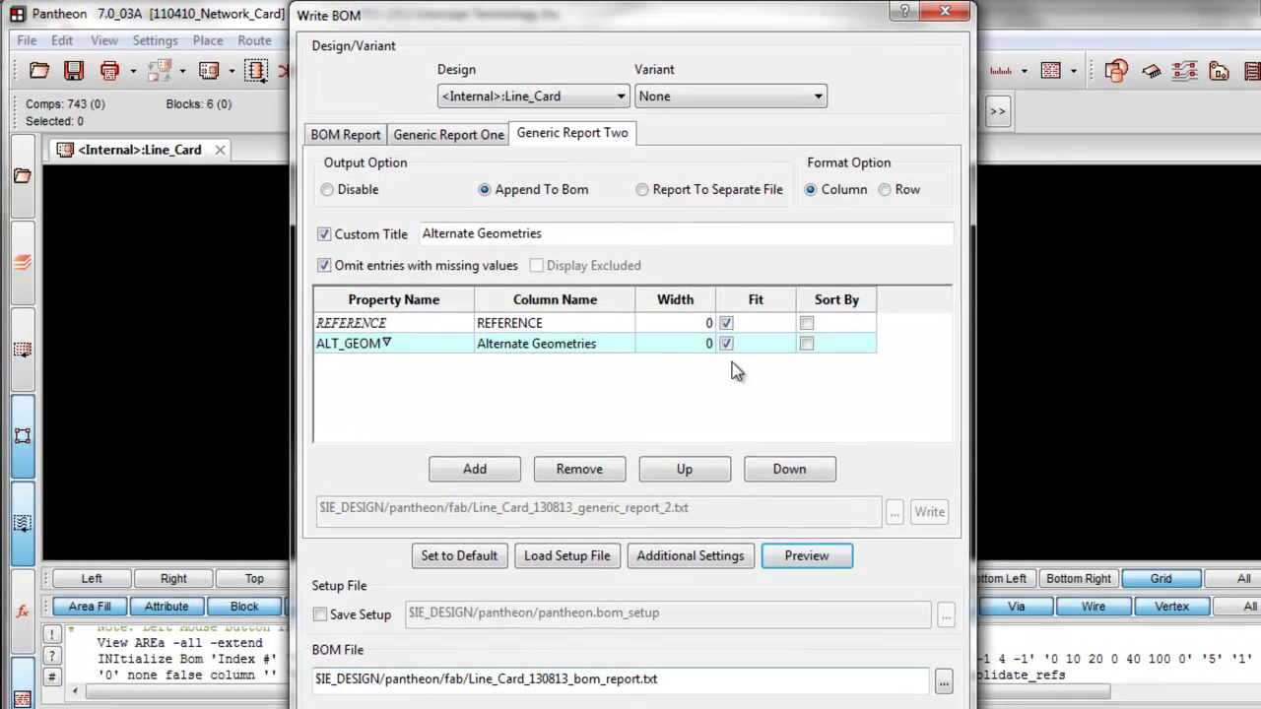
- Write Generic Report Two to the separate file Line_Card_130813_generic_report_2.txt, and return through Generic Report One to the BOM Report settings
{"action": "left_click", "coordinate": [643, 189]}
{"action": "mouse_move", "coordinate": [710, 512]}
{"action": "left_mouse_down"}
{"action": "mouse_move", "coordinate": [503, 517]}
{"action": "mouse_move", "coordinate": [703, 509]}
{"action": "left_mouse_up"}
{"action": "left_click", "coordinate": [929, 511]}
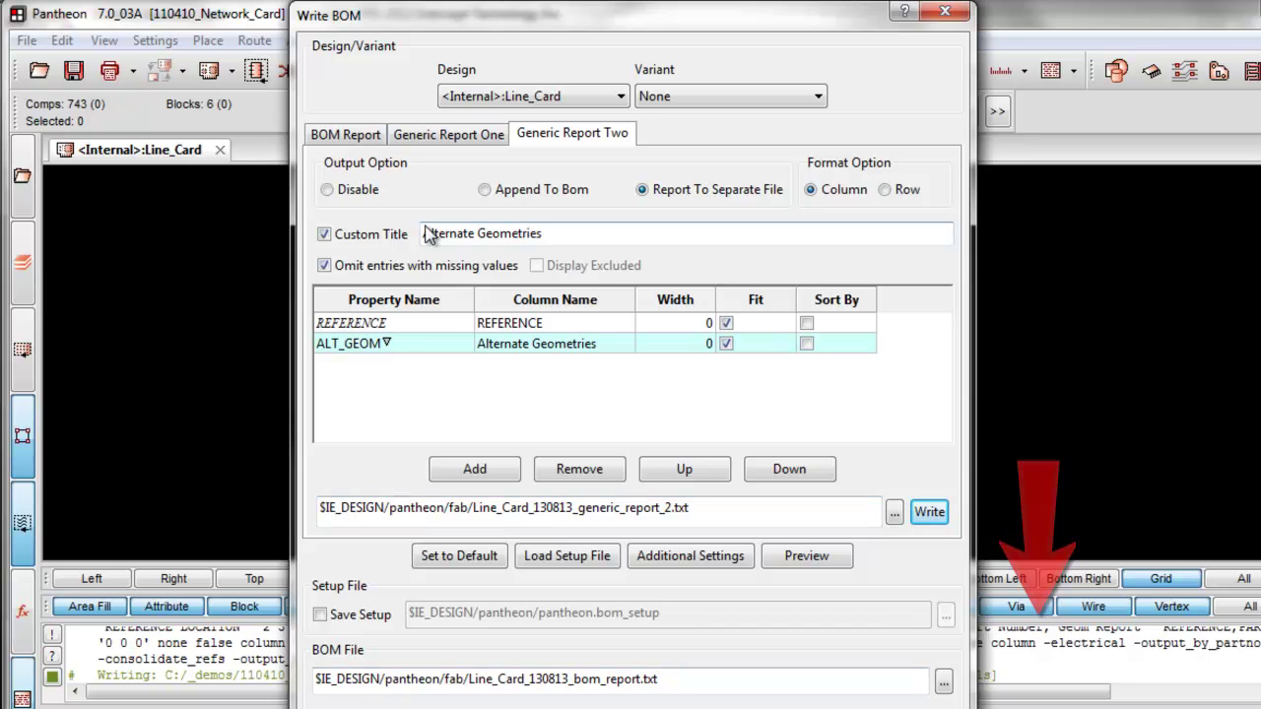
{"action": "left_click", "coordinate": [424, 136]}
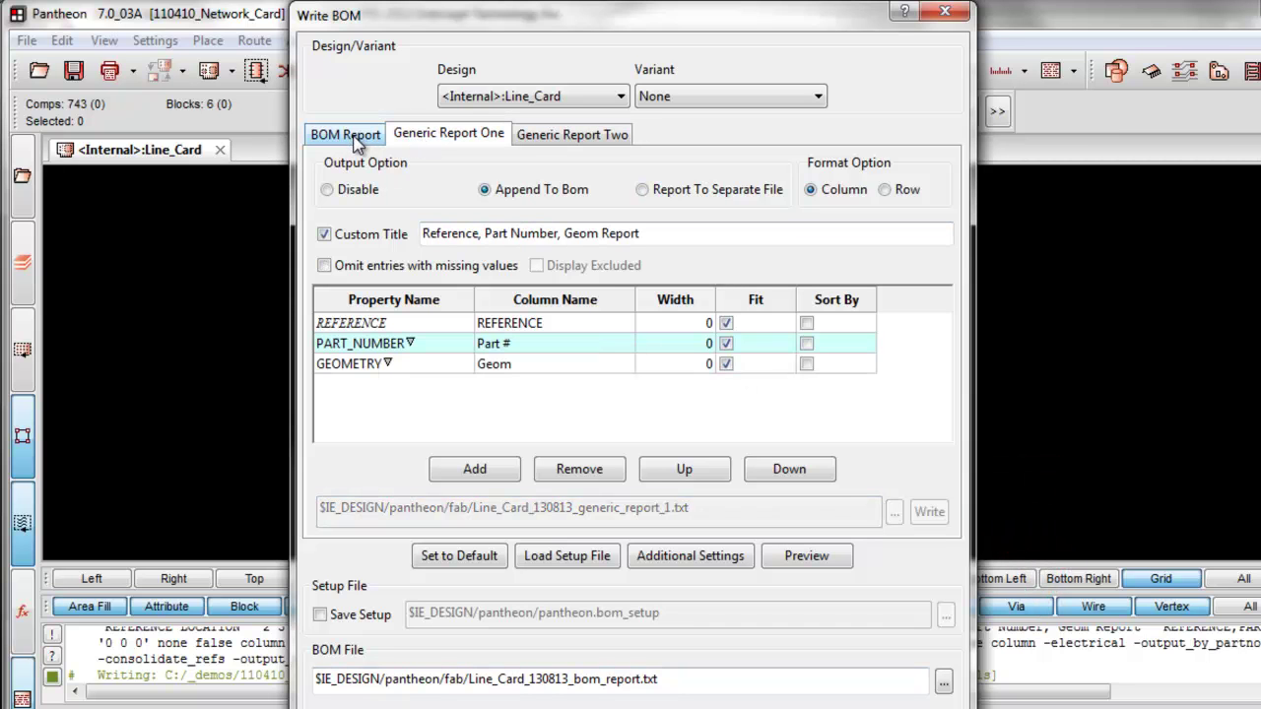
{"action": "left_click", "coordinate": [360, 138]}
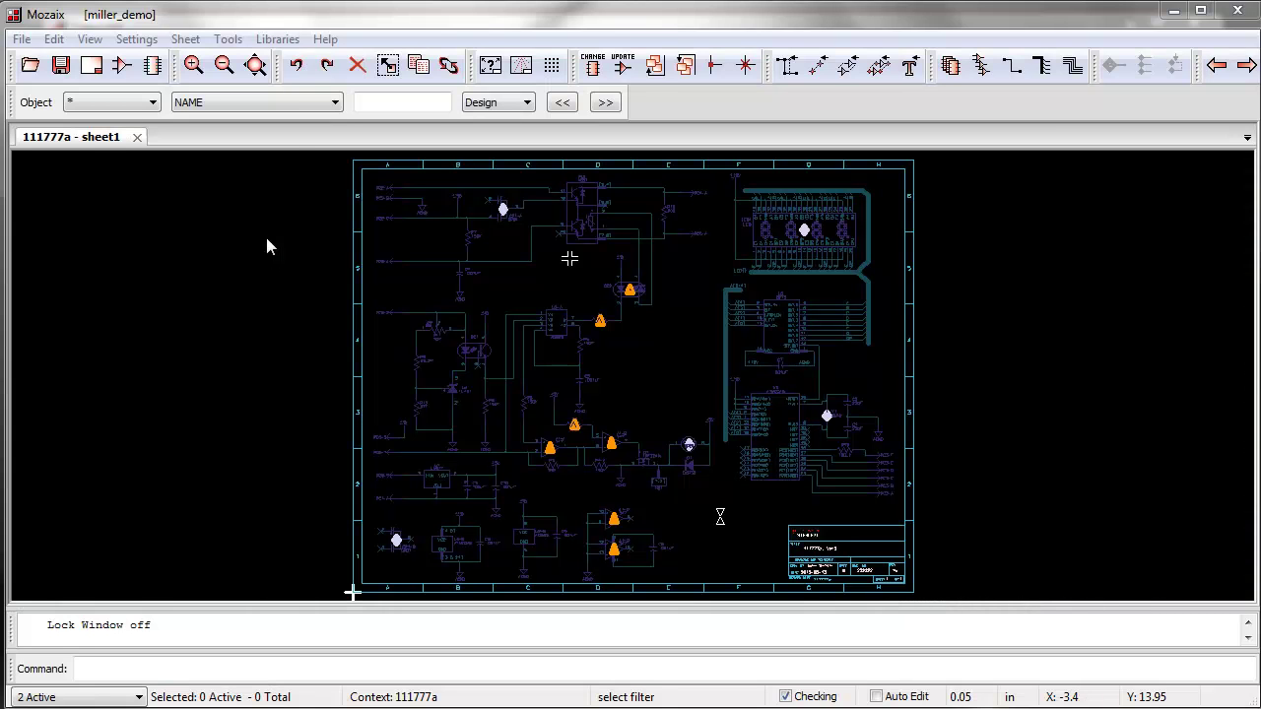
- Open the Variant Browser and examine the components excluded from variant Var1
{"action": "left_click", "coordinate": [227, 39]}
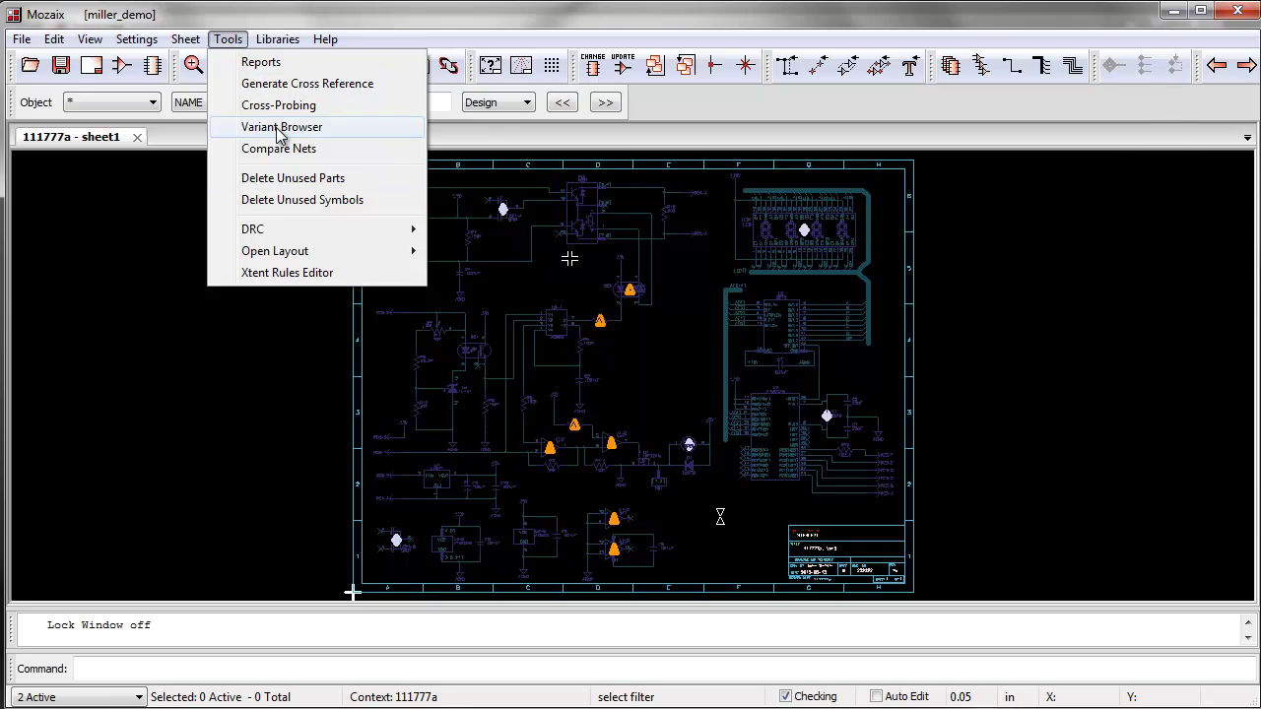
{"action": "left_click", "coordinate": [314, 127]}
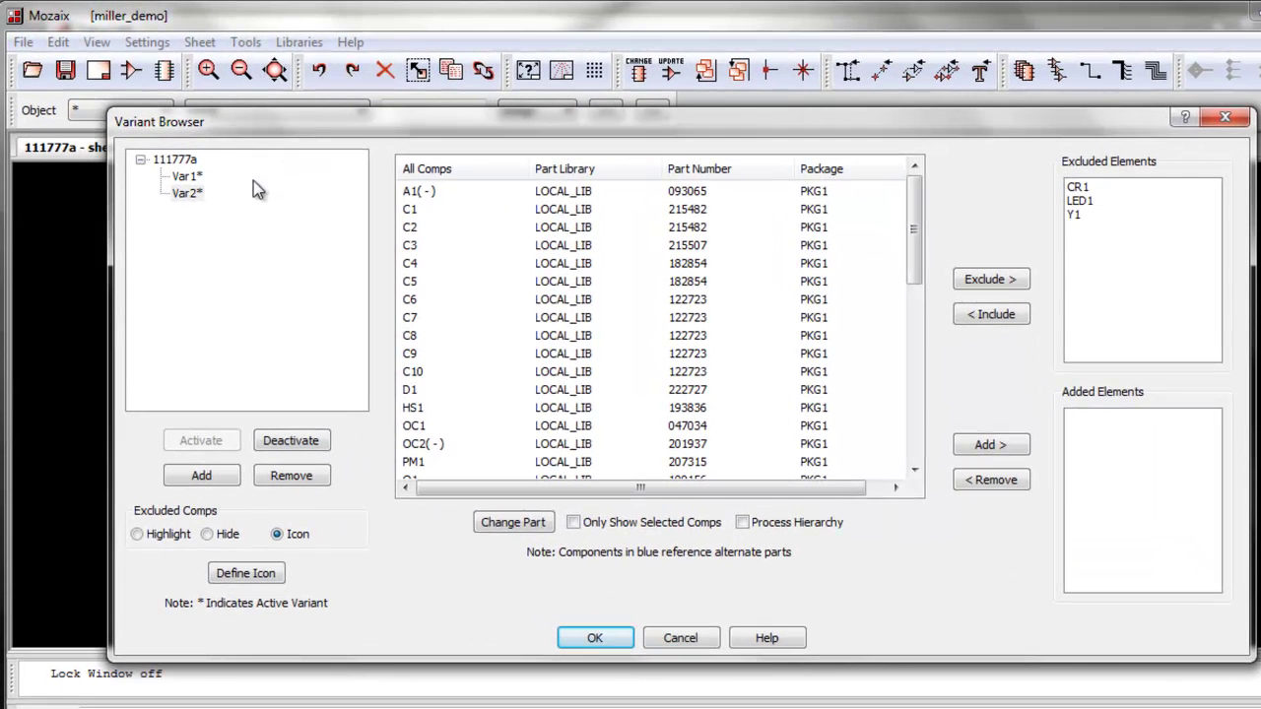
{"action": "left_click", "coordinate": [178, 169]}
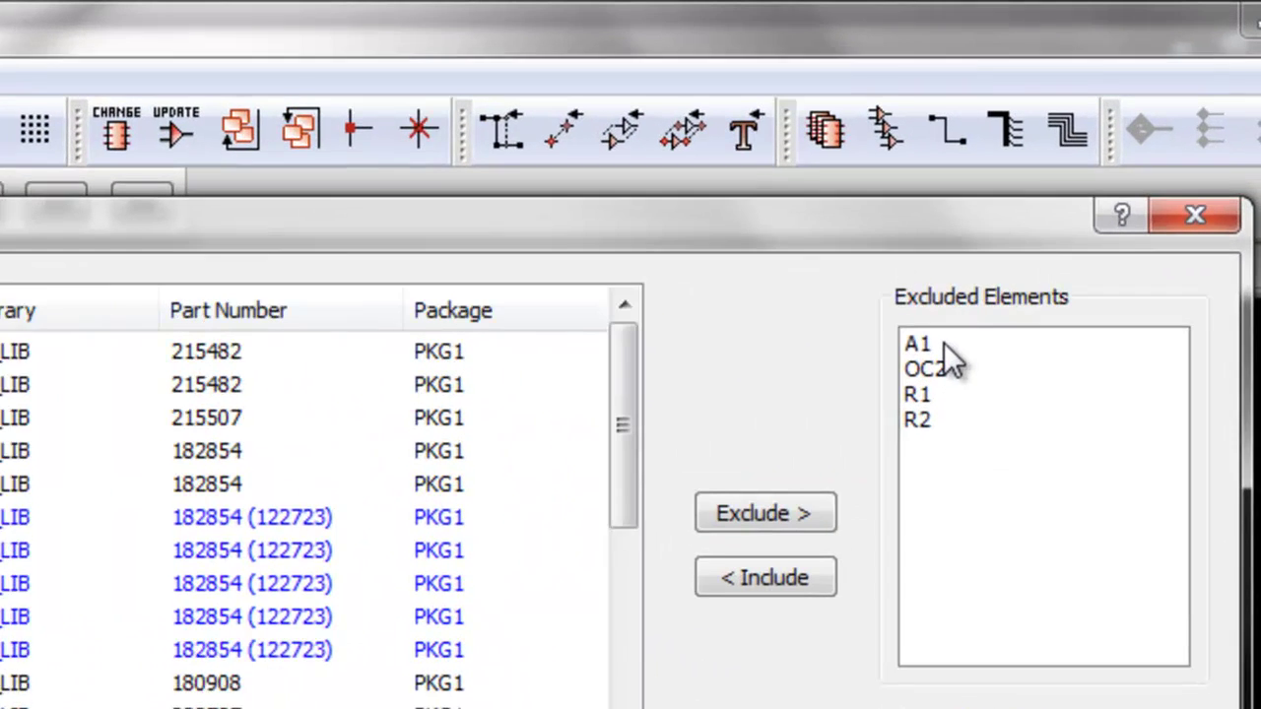
{"action": "left_click", "coordinate": [1076, 187]}
{"action": "left_click", "coordinate": [1079, 200]}
{"action": "left_click", "coordinate": [923, 405]}
{"action": "left_click", "coordinate": [923, 431]}
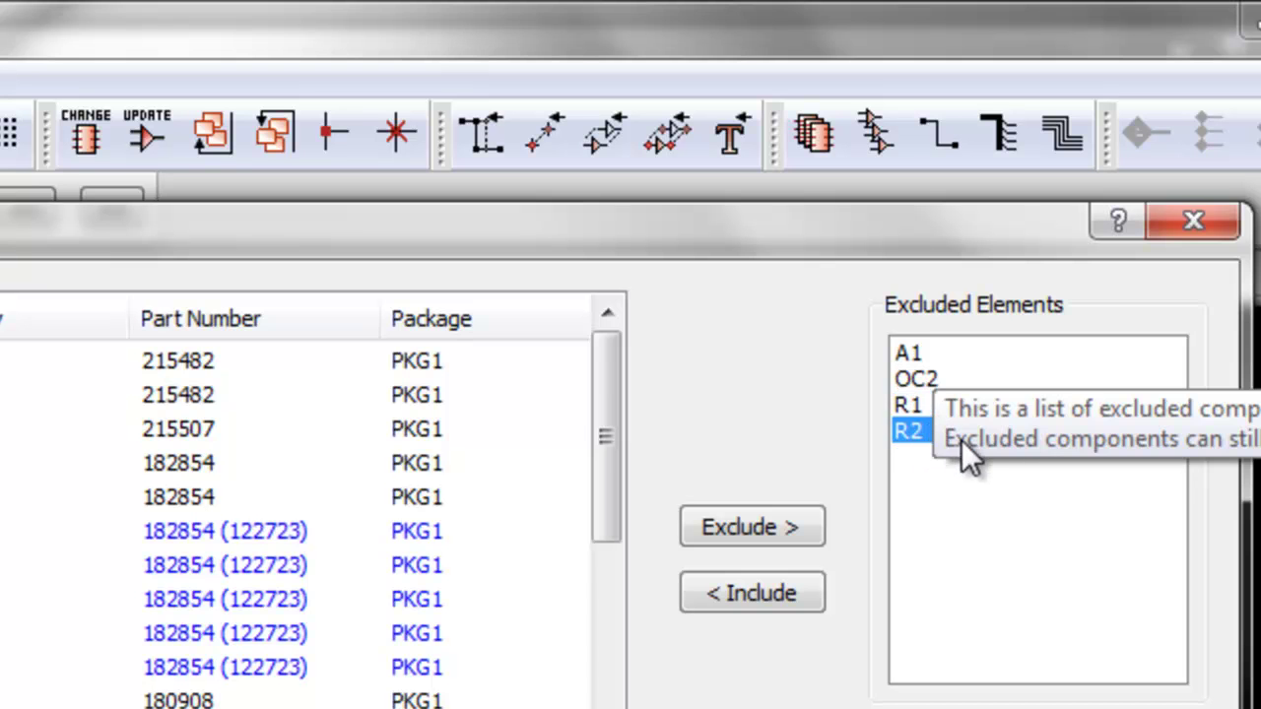
{"action": "left_click", "coordinate": [923, 405]}
{"action": "left_click", "coordinate": [923, 430]}
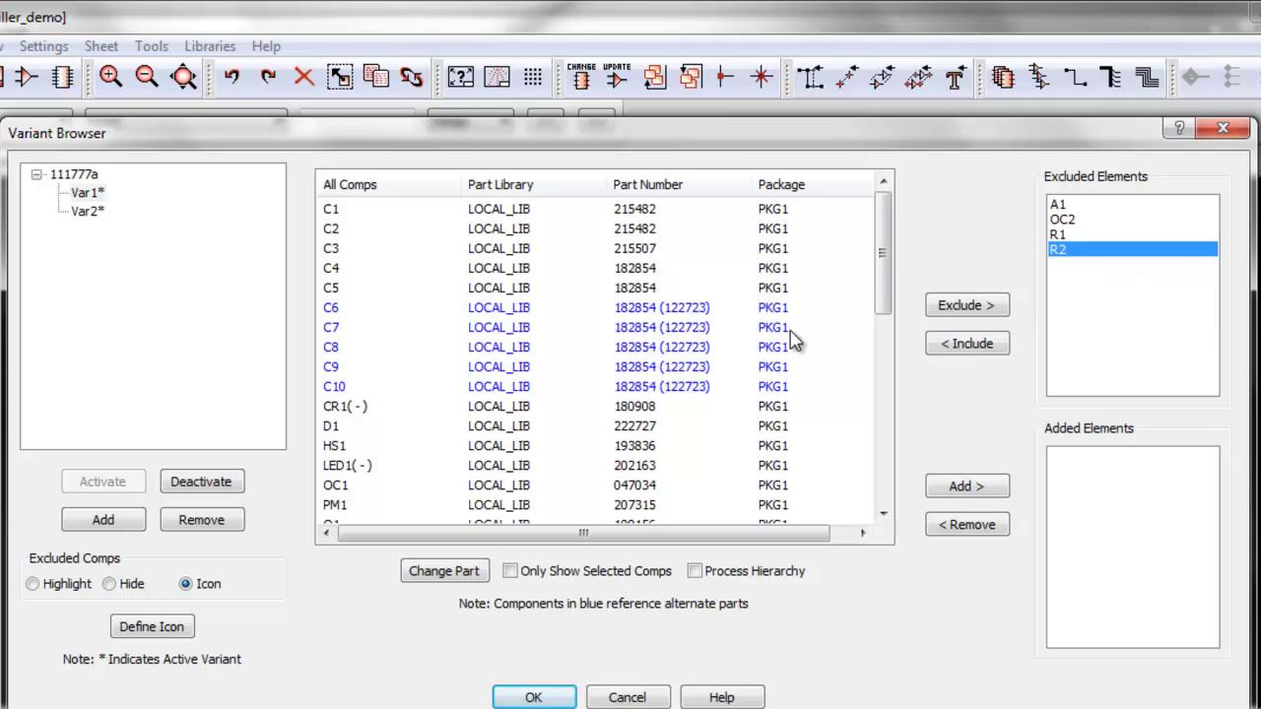
- Examine the alternate part references of components C6 to C10 in variant Var1
{"action": "left_click", "coordinate": [527, 308]}
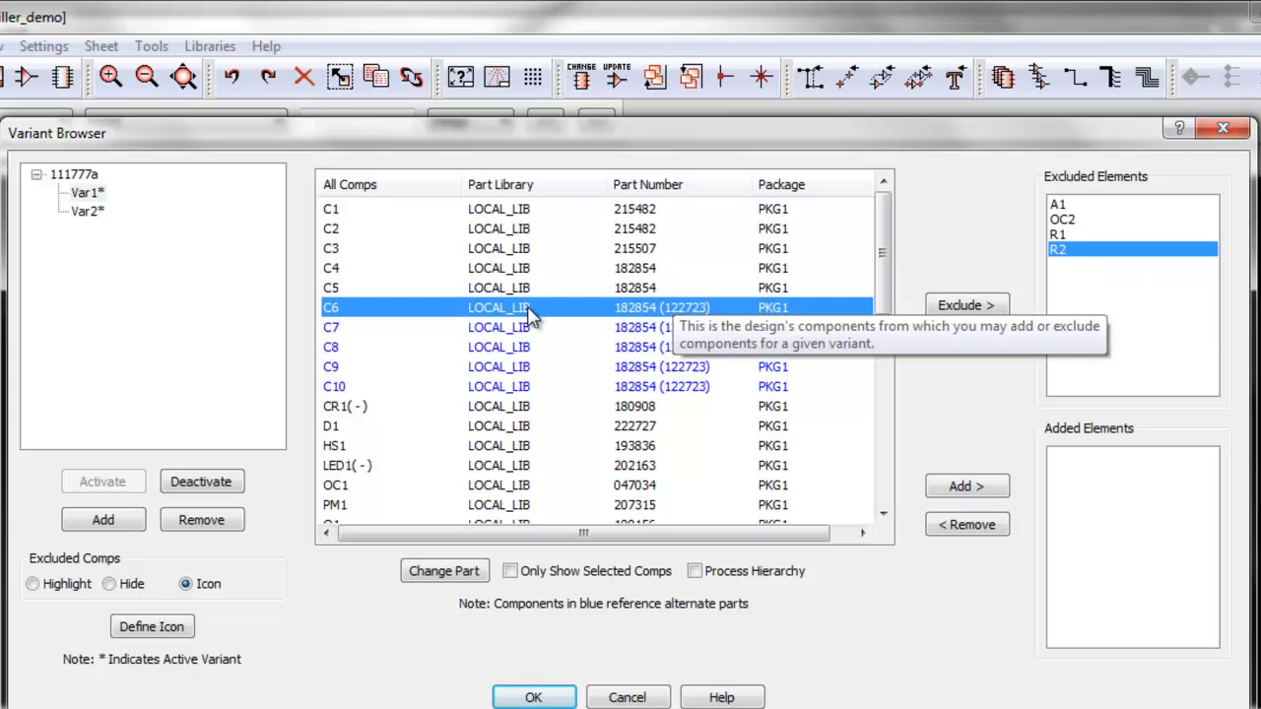
{"action": "left_click", "coordinate": [520, 334]}
{"action": "left_click", "coordinate": [519, 349]}
{"action": "left_click", "coordinate": [520, 367]}
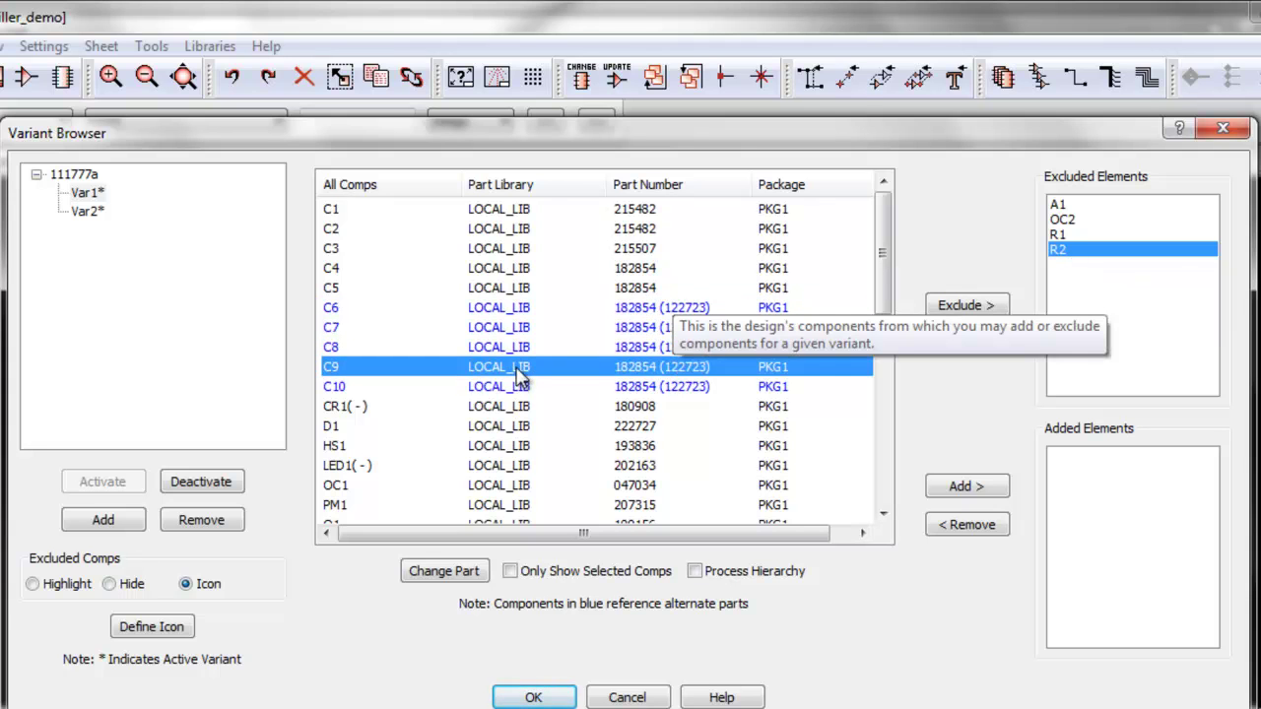
{"action": "left_click", "coordinate": [520, 391]}
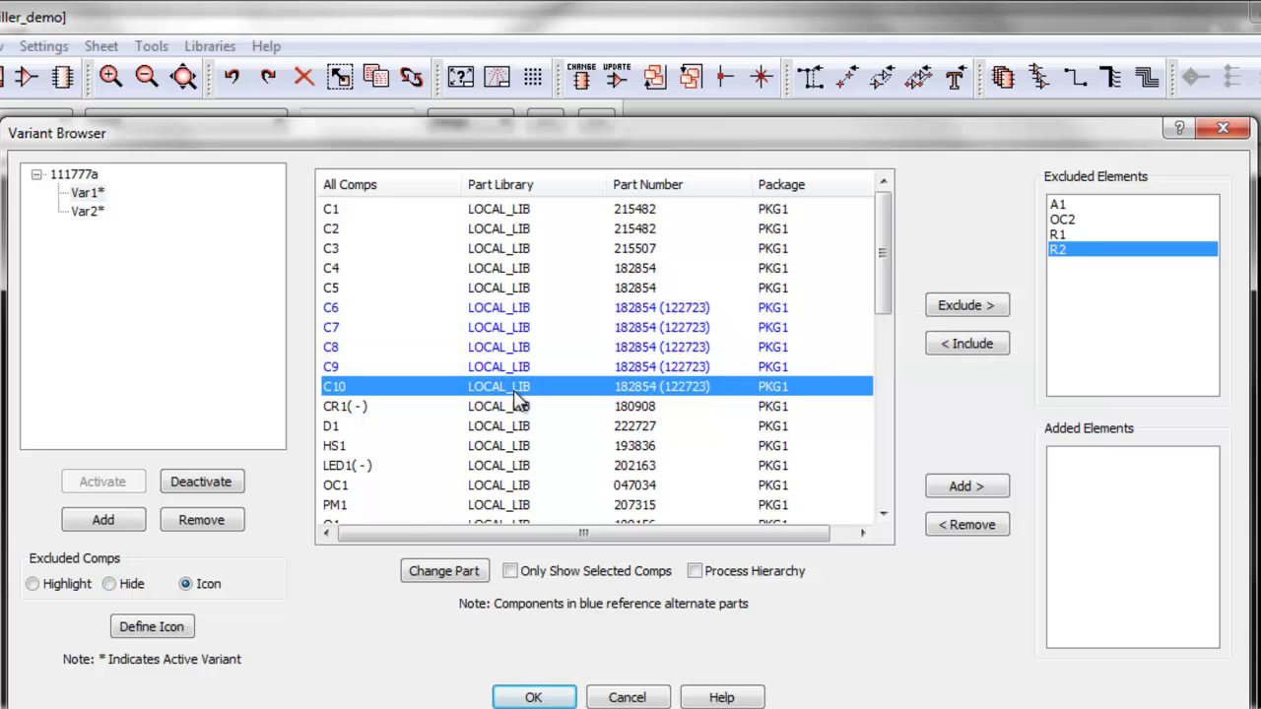
- Review the components excluded from variant Var2, close the Variant Browser, and inspect the exclusion icon on relay CR1-A in the schematic
{"action": "left_click", "coordinate": [91, 211]}
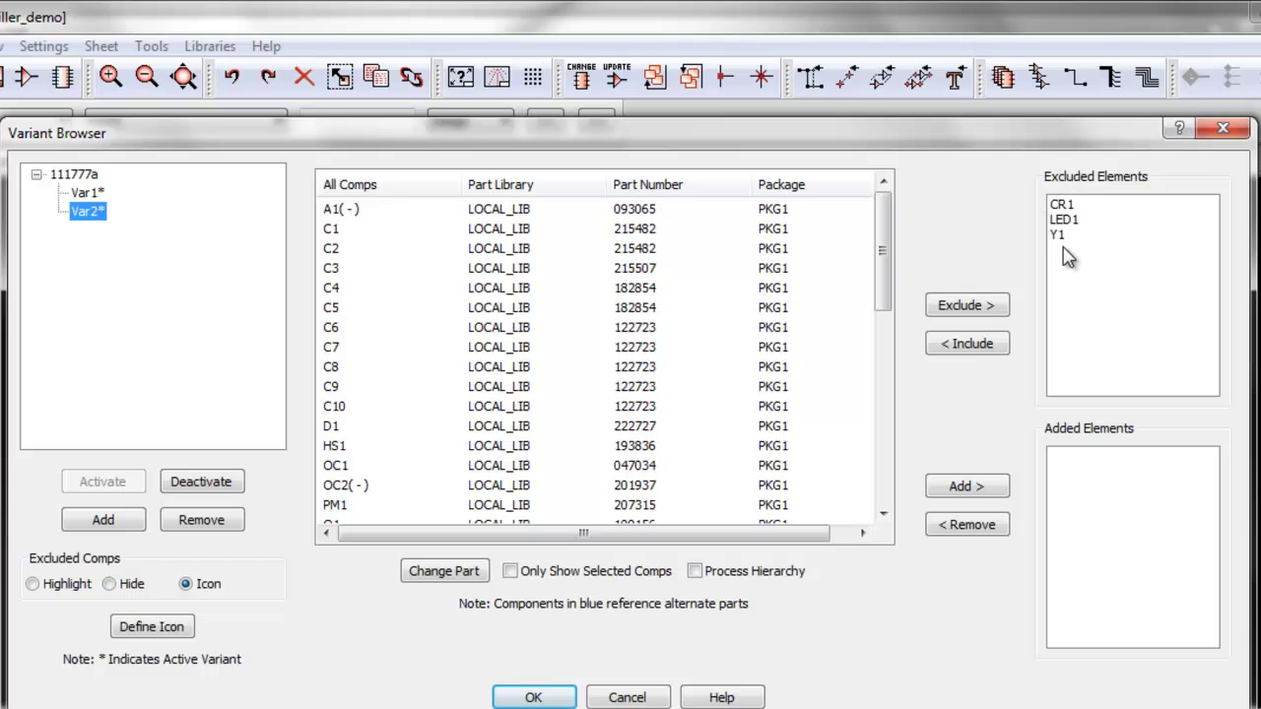
{"action": "left_click", "coordinate": [537, 696]}
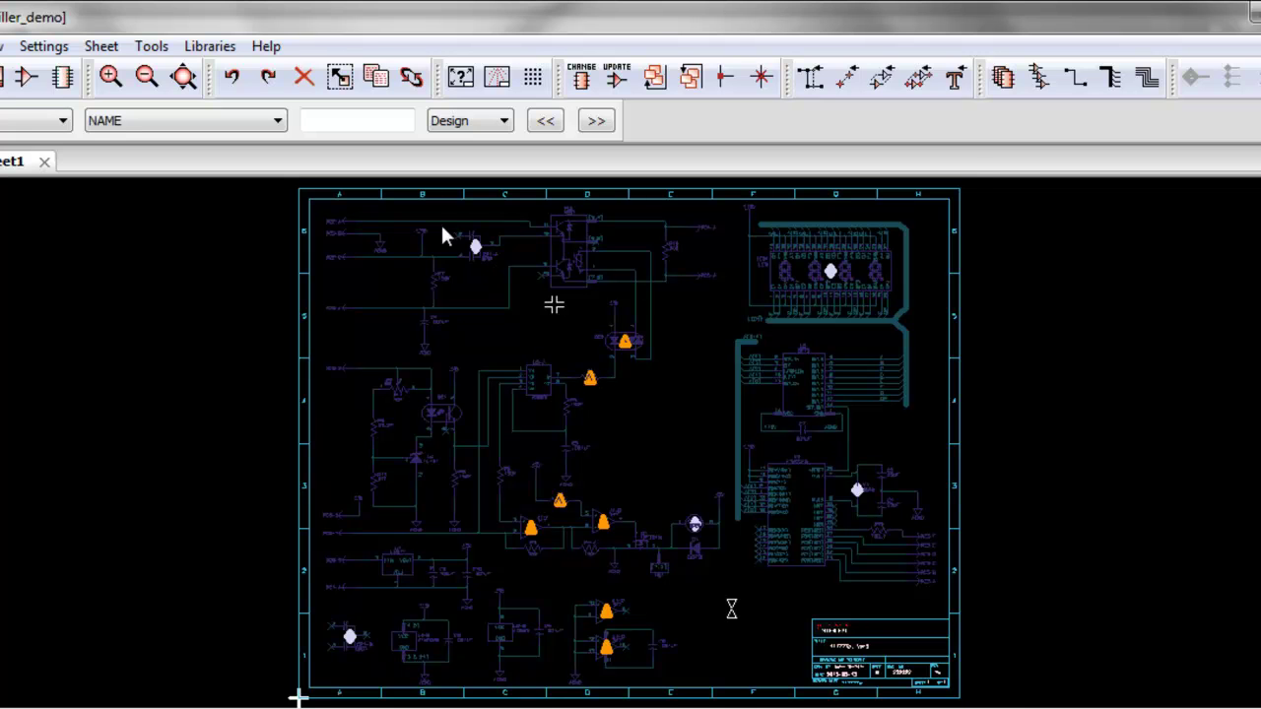
{"action": "left_click_drag", "start_coordinate": [509, 267], "coordinate": [513, 269]}
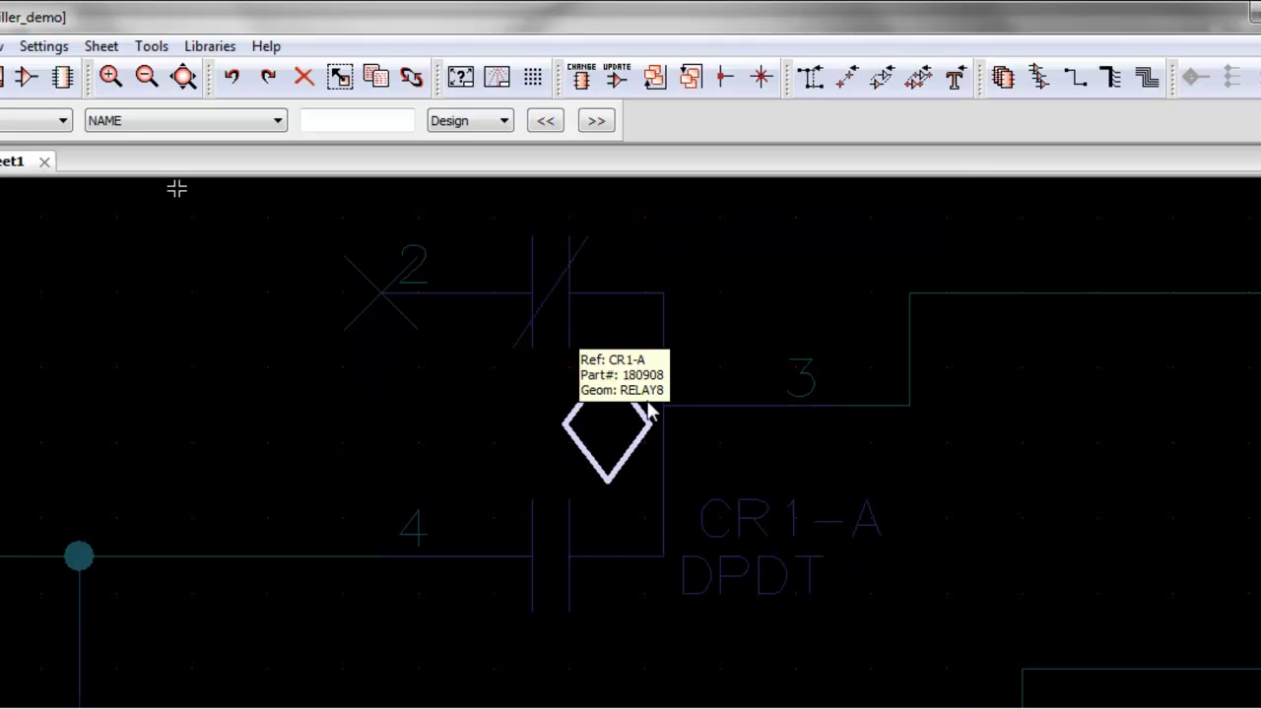
{"action": "middle_click_drag", "start_coordinate": [750, 631], "coordinate": [472, 467]}
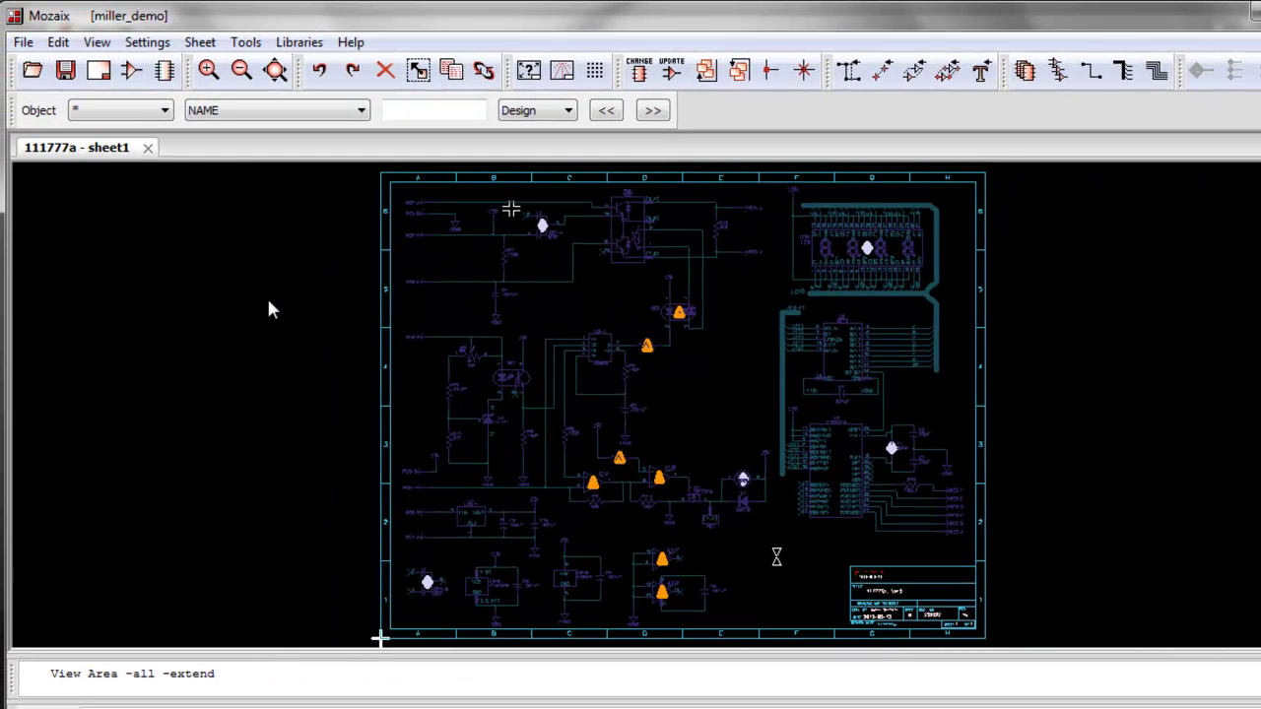
- Open the Write BOM settings for design 111777a with the variant set to None
{"action": "left_click", "coordinate": [24, 43]}
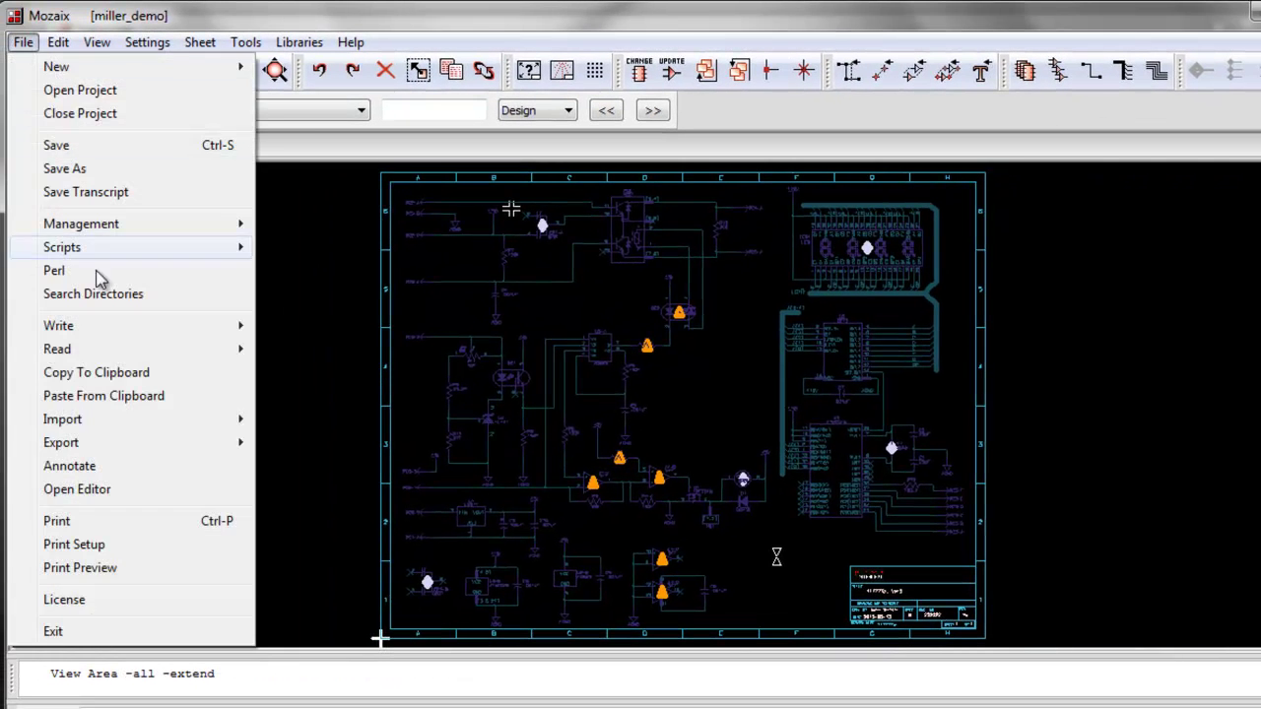
{"action": "mouse_move", "coordinate": [111, 329]}
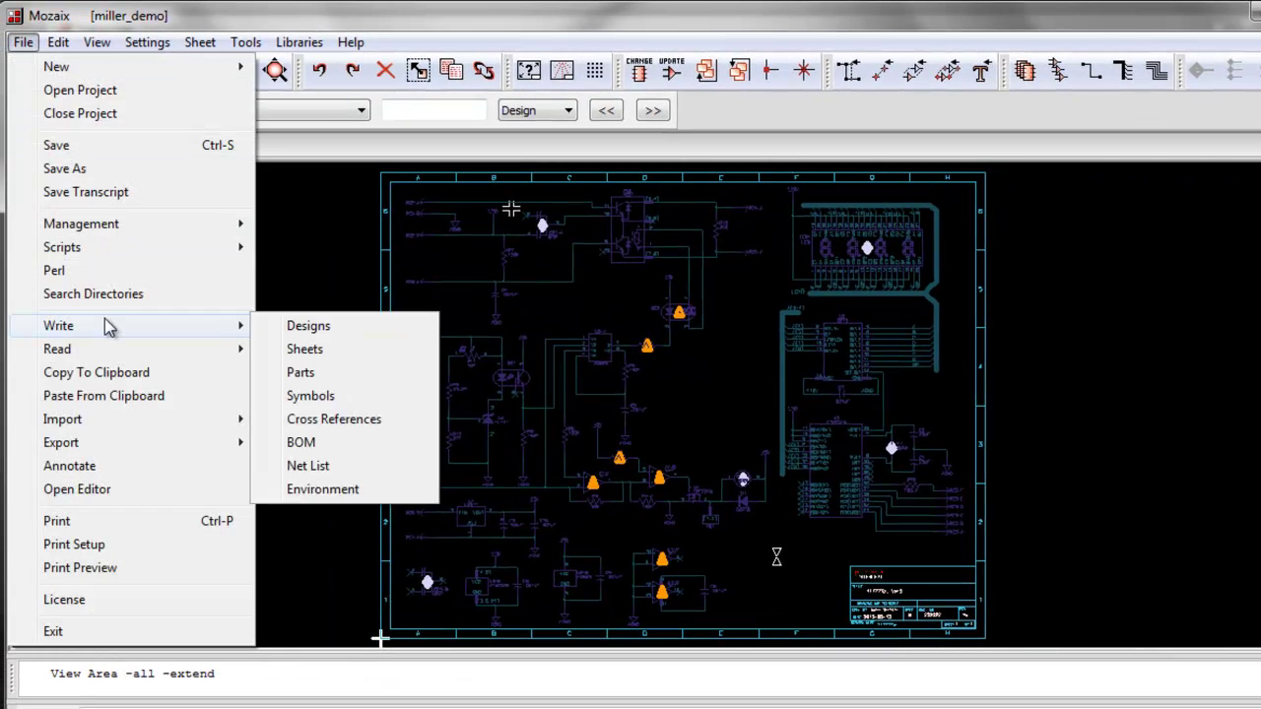
{"action": "left_click", "coordinate": [301, 443]}
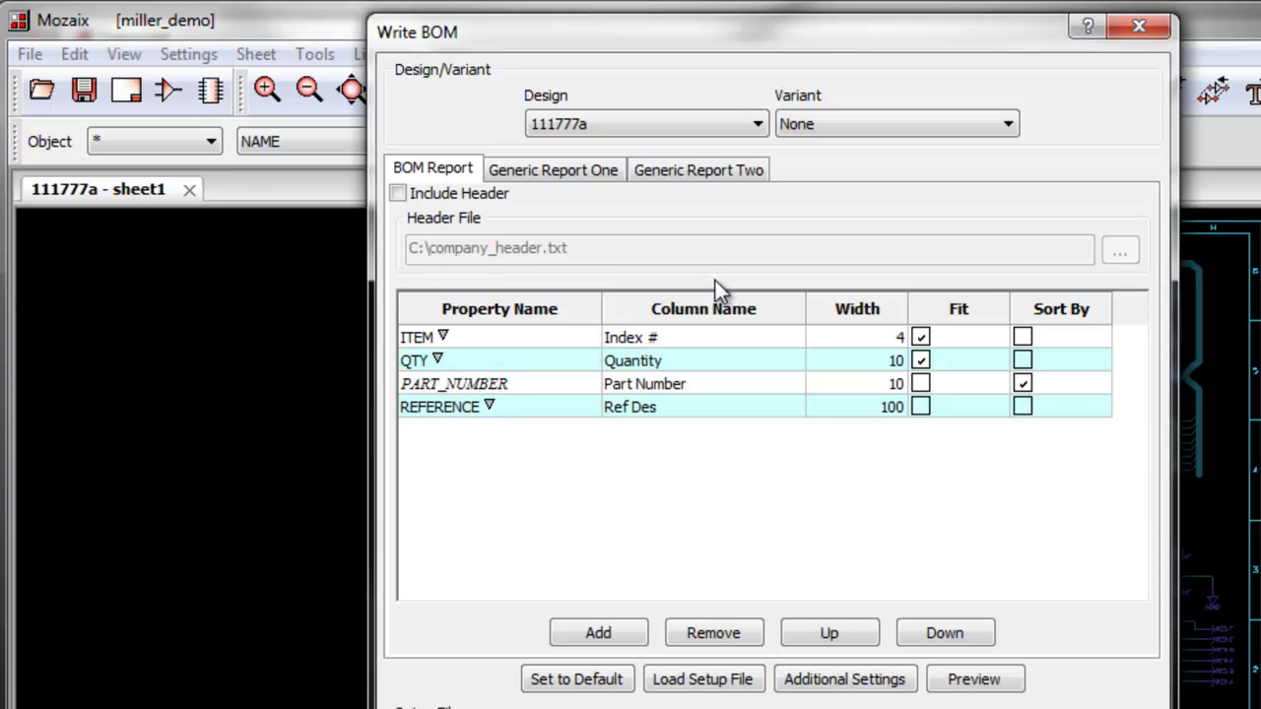
{"action": "left_click", "coordinate": [838, 126]}
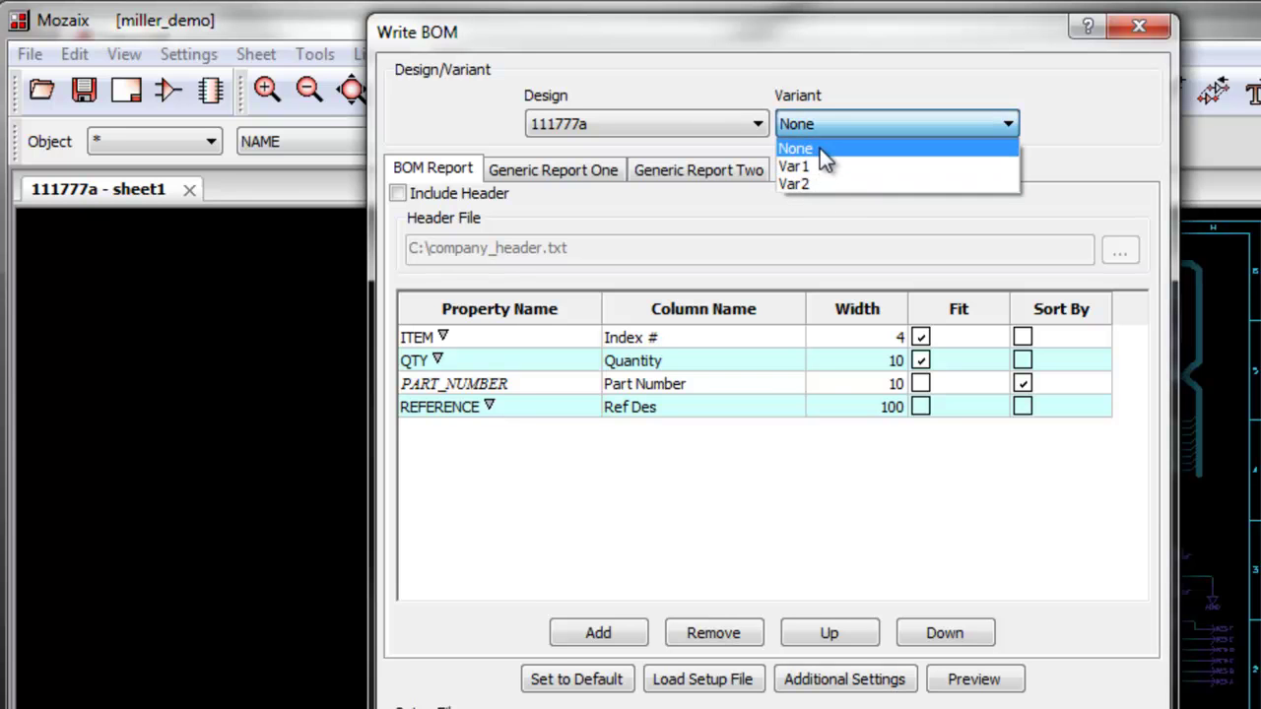
{"action": "left_click", "coordinate": [819, 148]}
- Add a VARIANT_NAME property row with the column name Variant Name to the BOM report, and enable Fit for the Ref Des column
{"action": "left_click", "coordinate": [598, 634]}
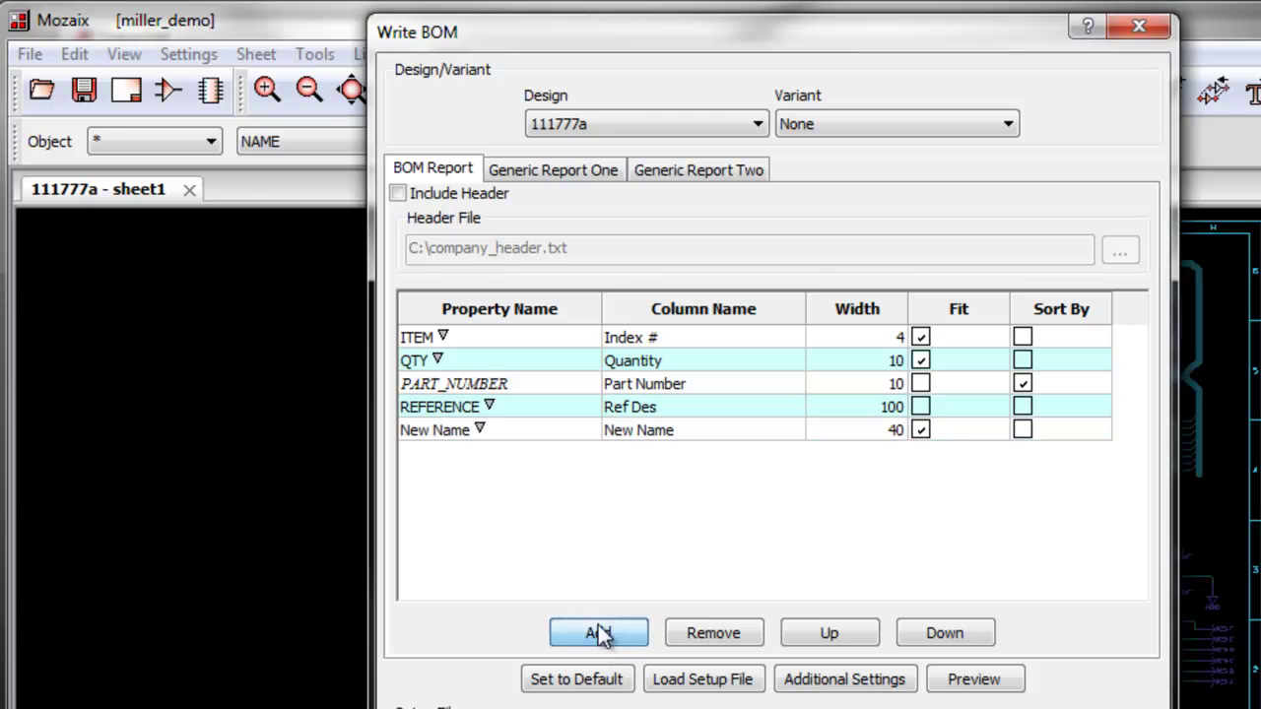
{"action": "left_click", "coordinate": [523, 435]}
{"action": "double_click", "coordinate": [523, 435]}
{"action": "left_click", "coordinate": [588, 436]}
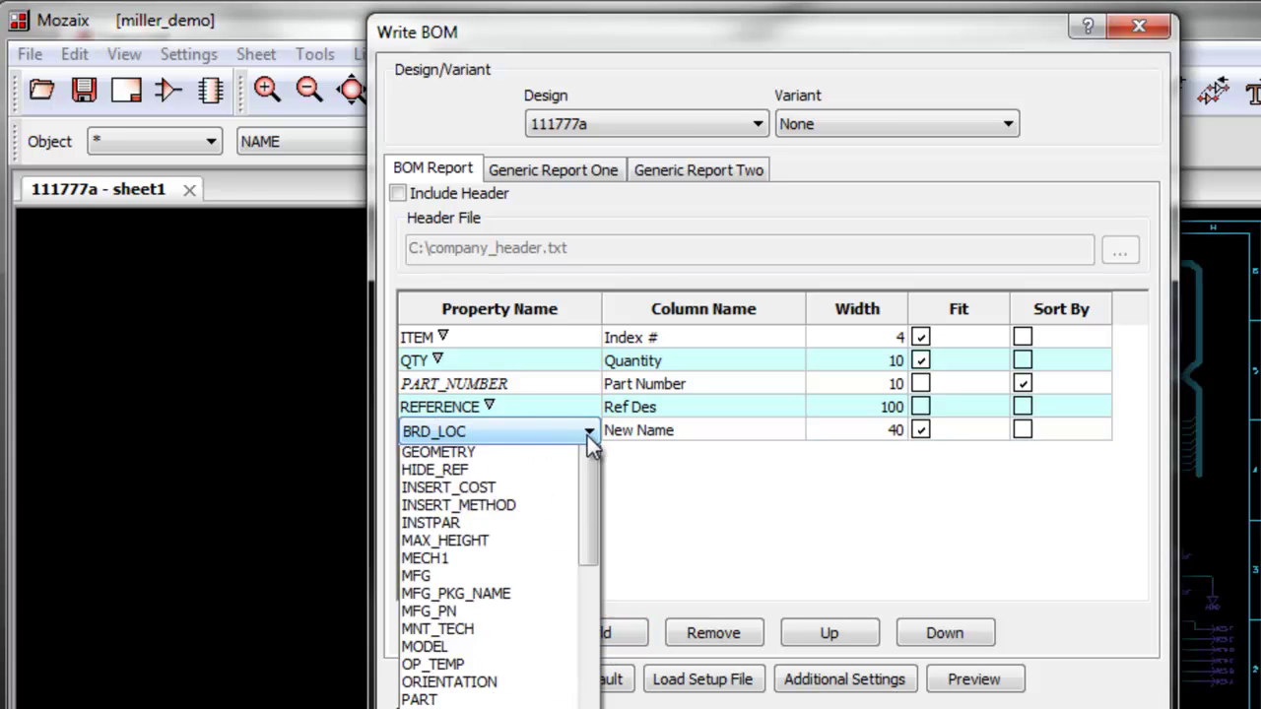
{"action": "left_click_drag", "start_coordinate": [592, 532], "coordinate": [592, 708]}
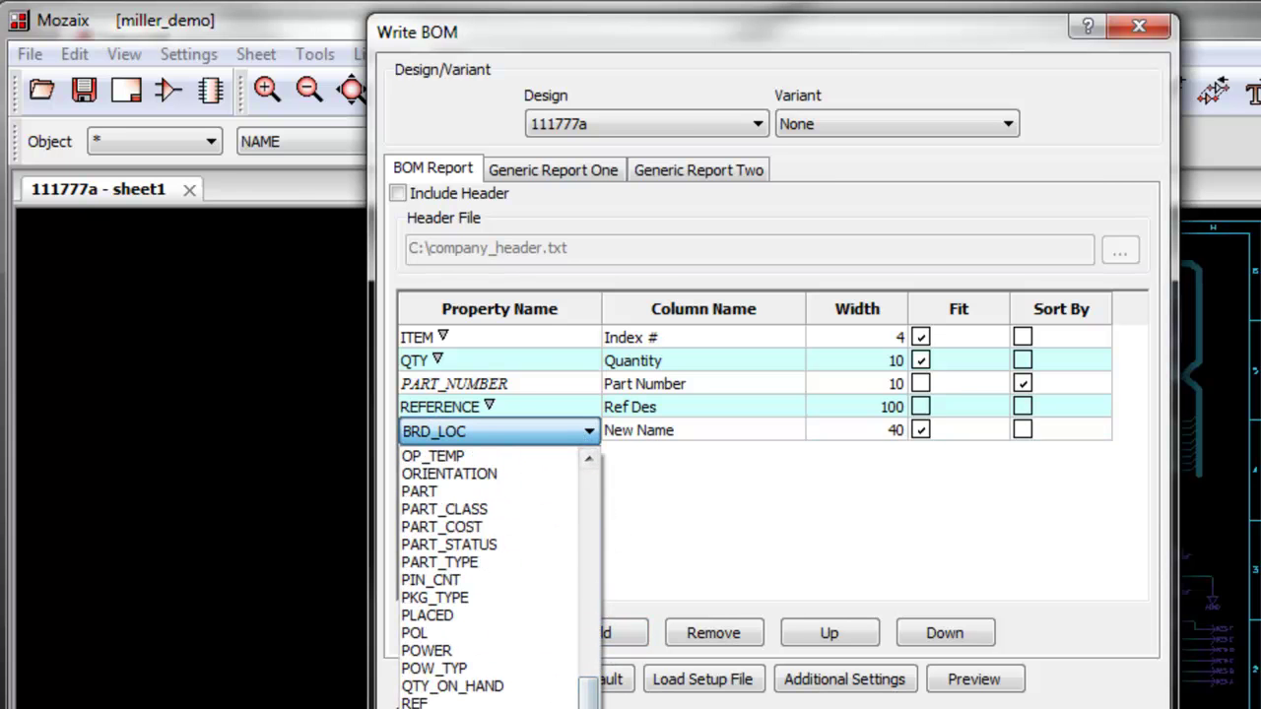
{"action": "left_click", "coordinate": [463, 708]}
{"action": "left_click", "coordinate": [720, 433]}
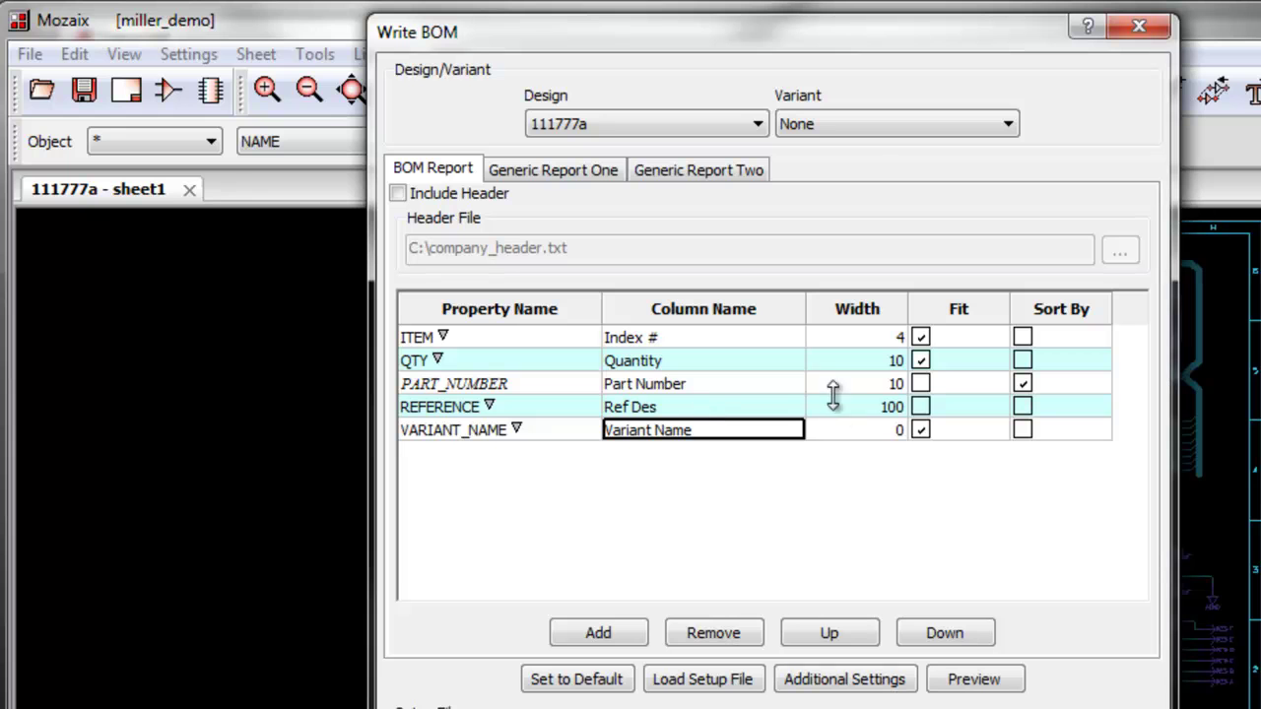
{"action": "left_click", "coordinate": [920, 407]}
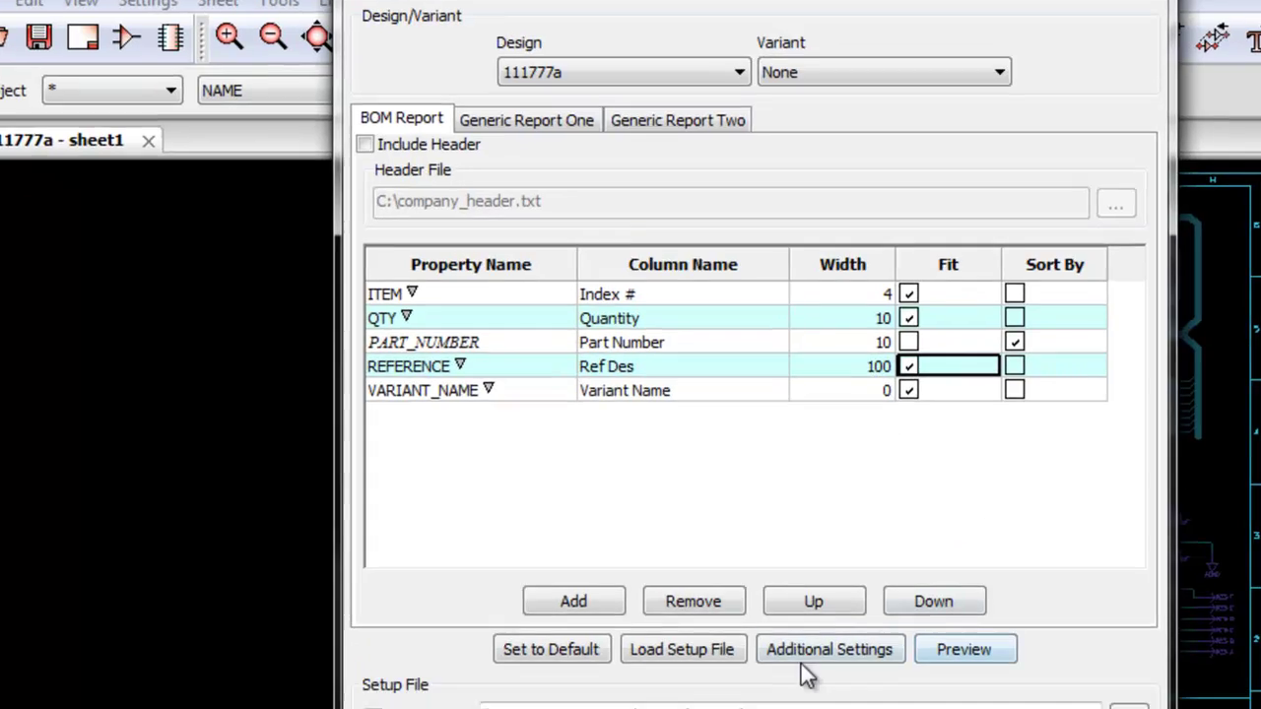
- In the additional format settings, turn off Consolidate Consecutive Refs and enable Separate Refs
{"action": "left_click", "coordinate": [845, 679]}
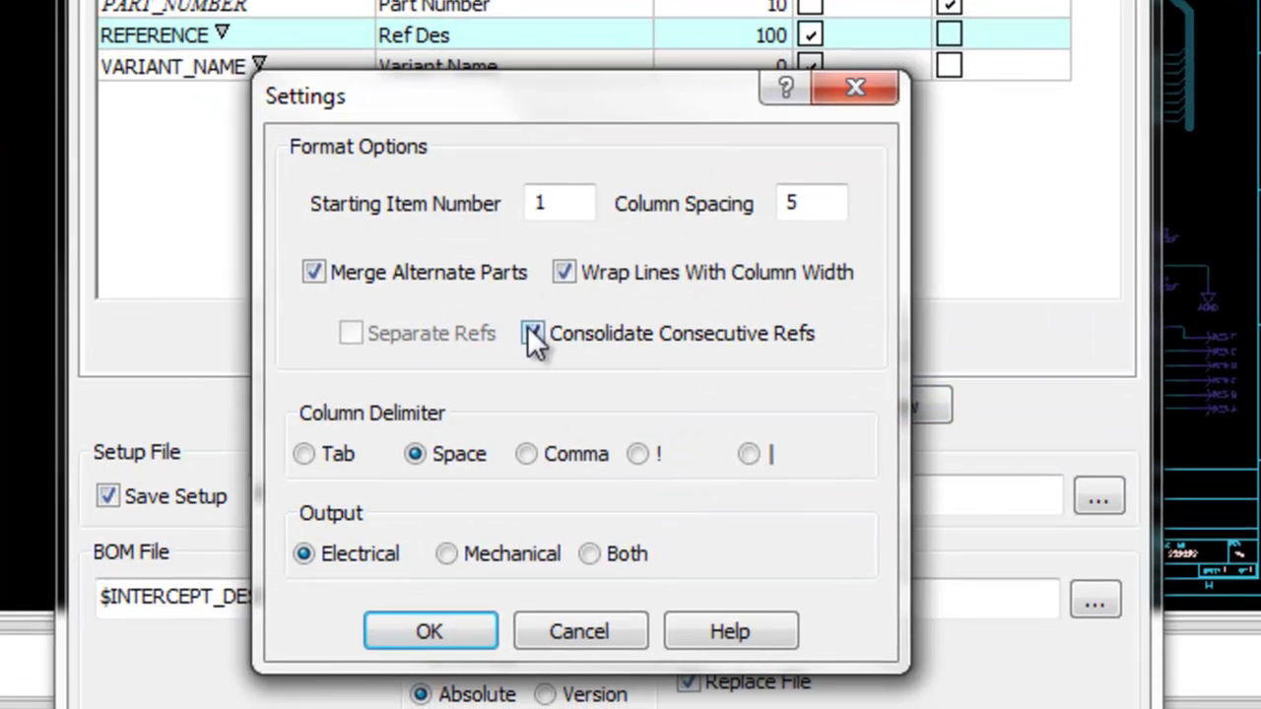
{"action": "left_click", "coordinate": [532, 333]}
{"action": "left_click", "coordinate": [353, 335]}
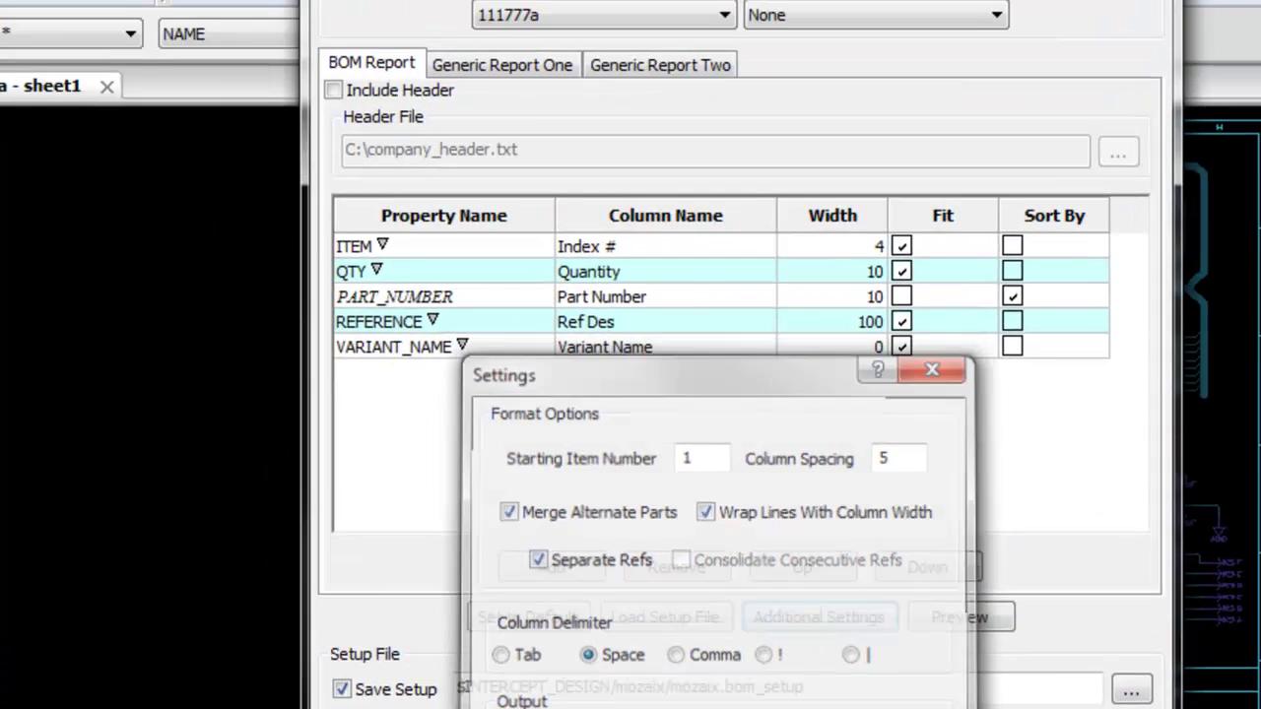
{"action": "left_click", "coordinate": [433, 631]}
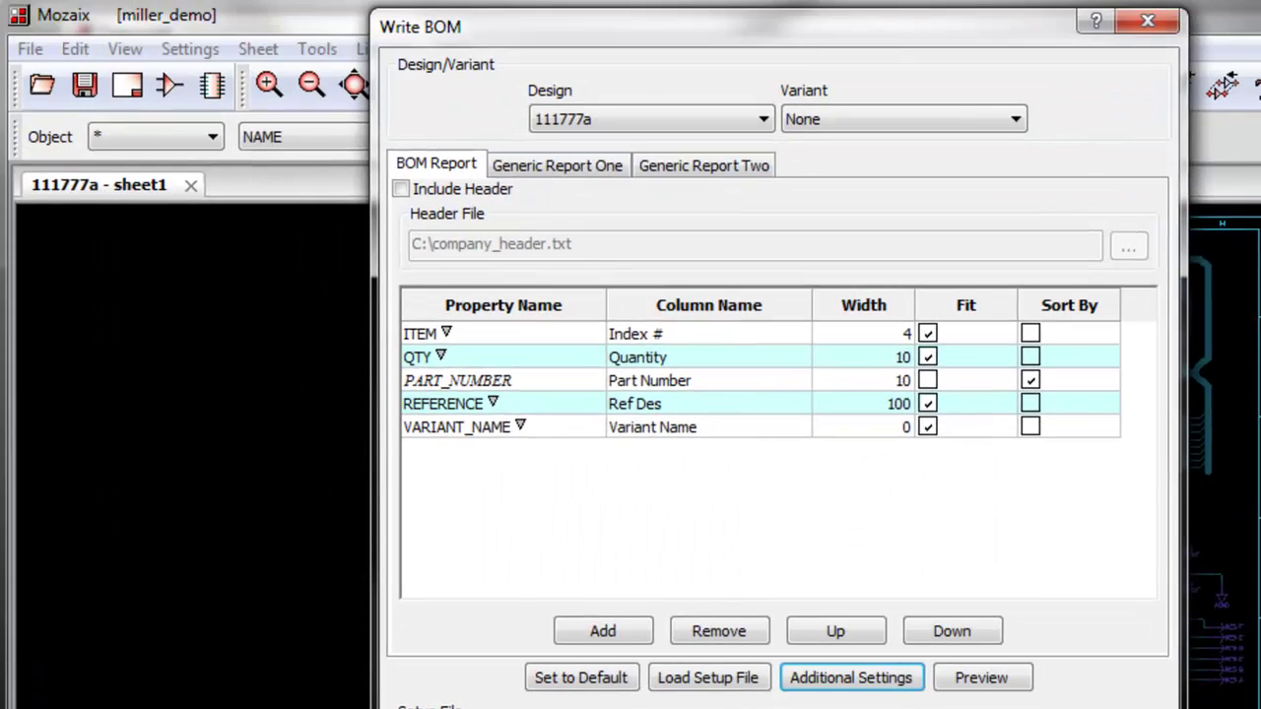
- Preview the BOM, examine which reference designators belong to which variant, and close the preview
{"action": "left_click", "coordinate": [983, 678]}
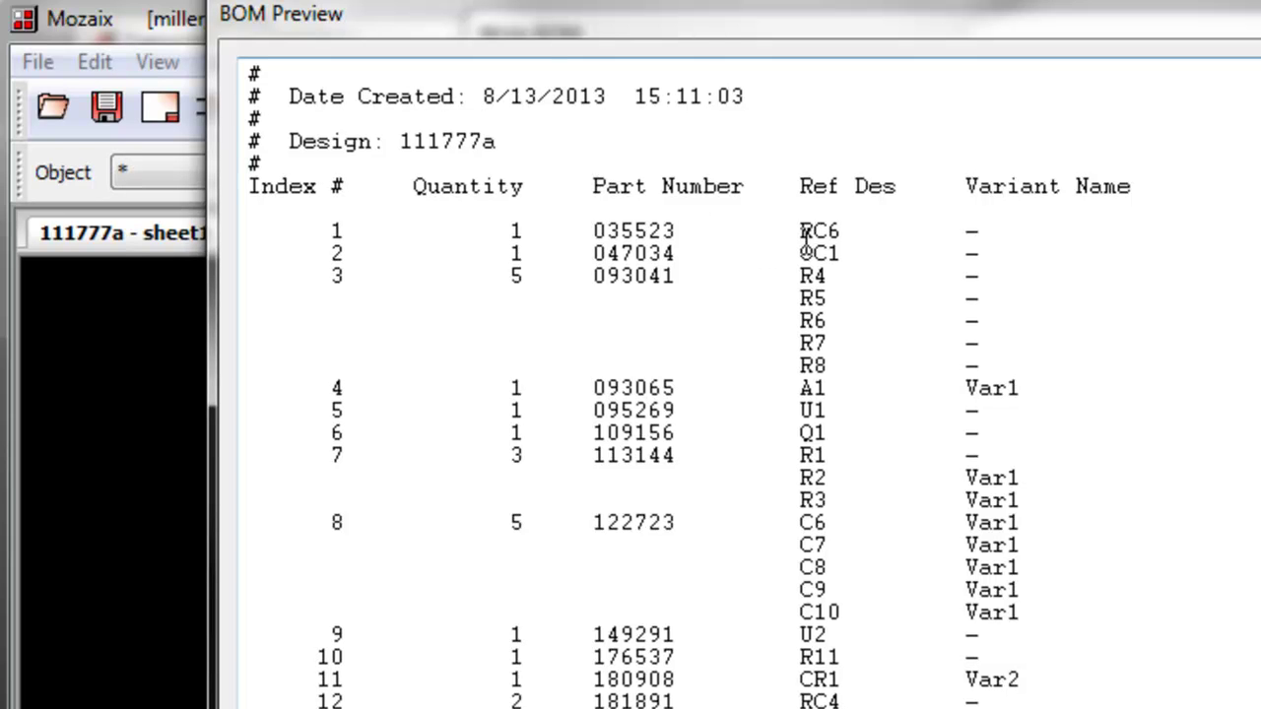
{"action": "left_click_drag", "start_coordinate": [791, 388], "coordinate": [1027, 388]}
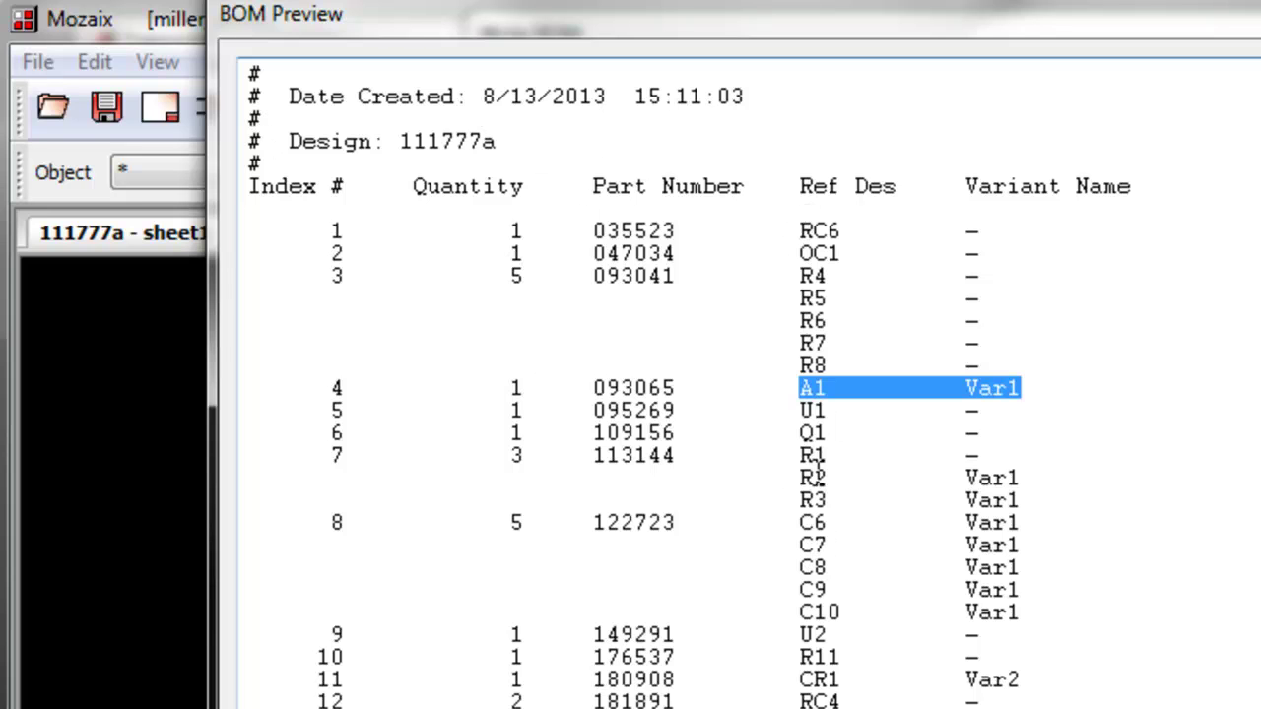
{"action": "left_click_drag", "start_coordinate": [796, 477], "coordinate": [1026, 608]}
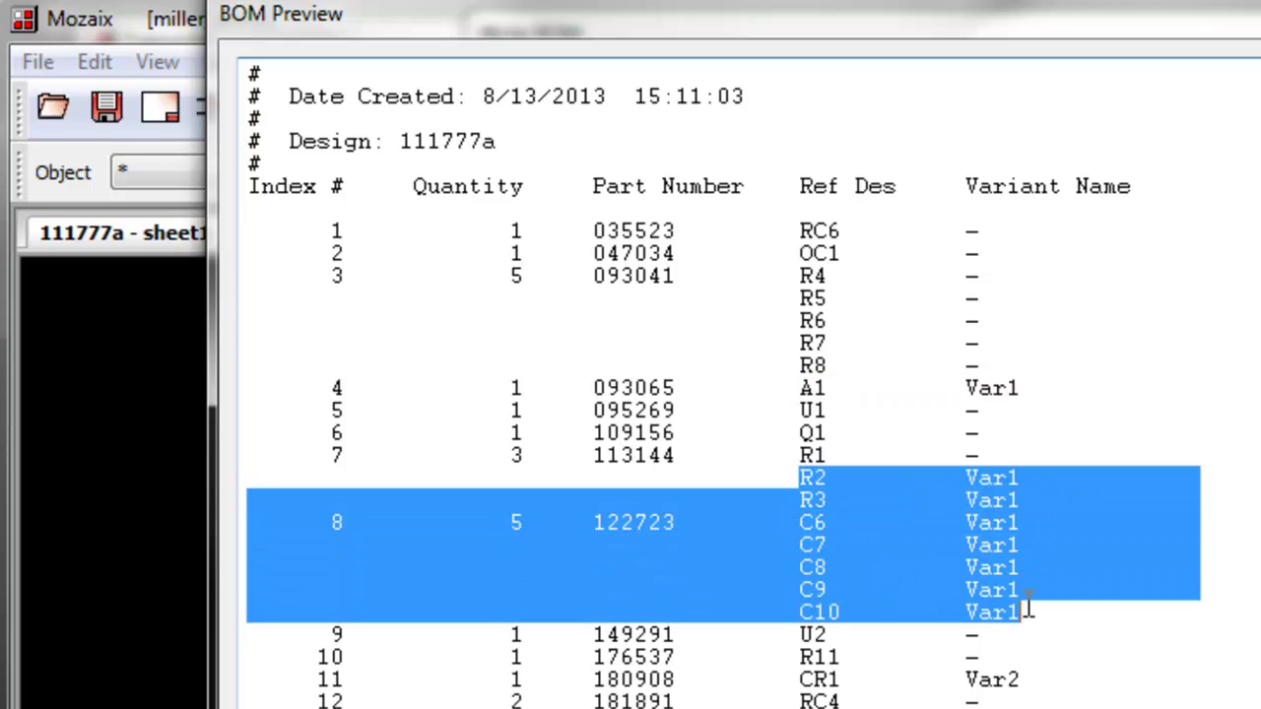
{"action": "left_click", "coordinate": [1030, 612]}
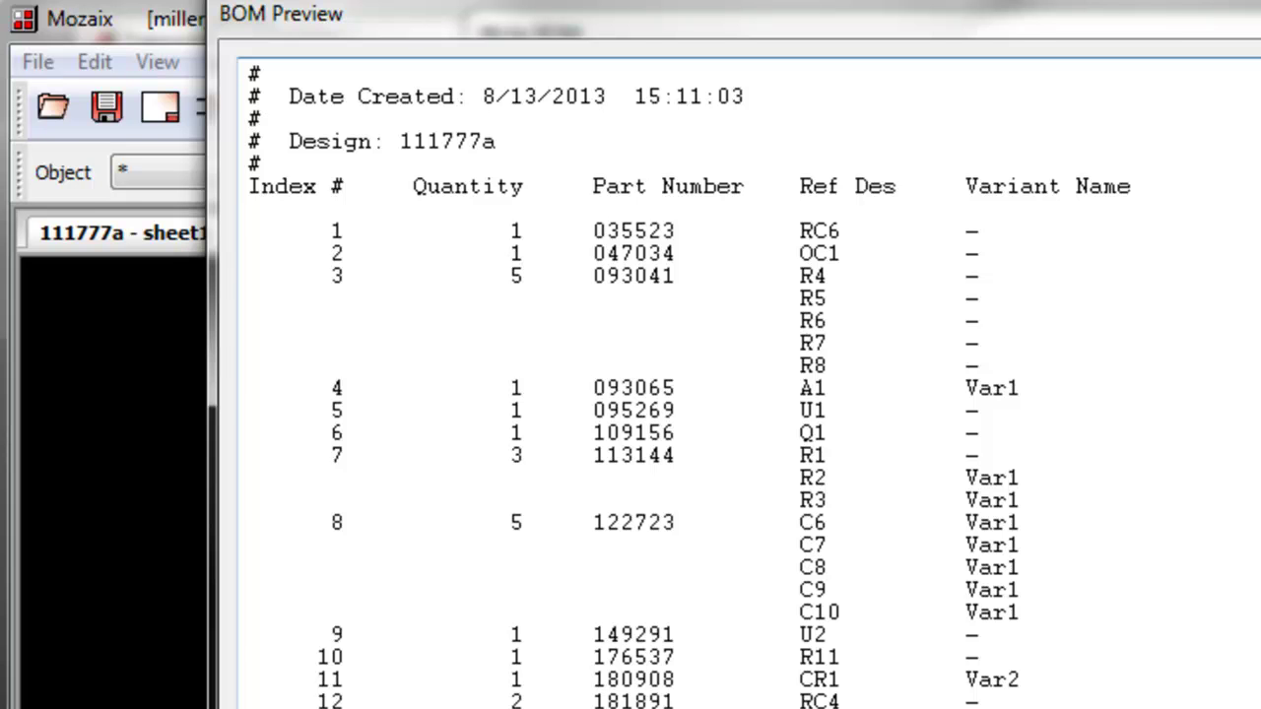
{"action": "key", "text": "Escape"}
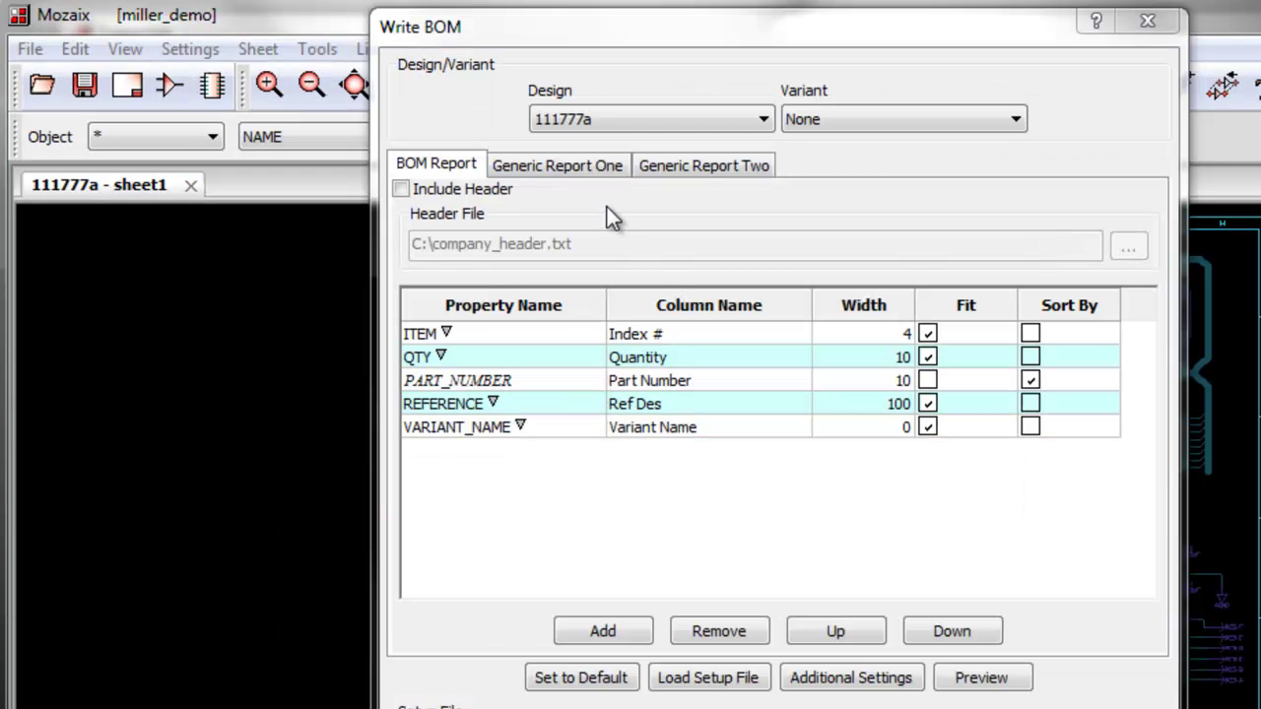
- Remove the VARIANT_NAME row from the BOM report and replace Separate Refs with Consolidate Consecutive Refs in the additional settings
{"action": "left_click", "coordinate": [558, 430]}
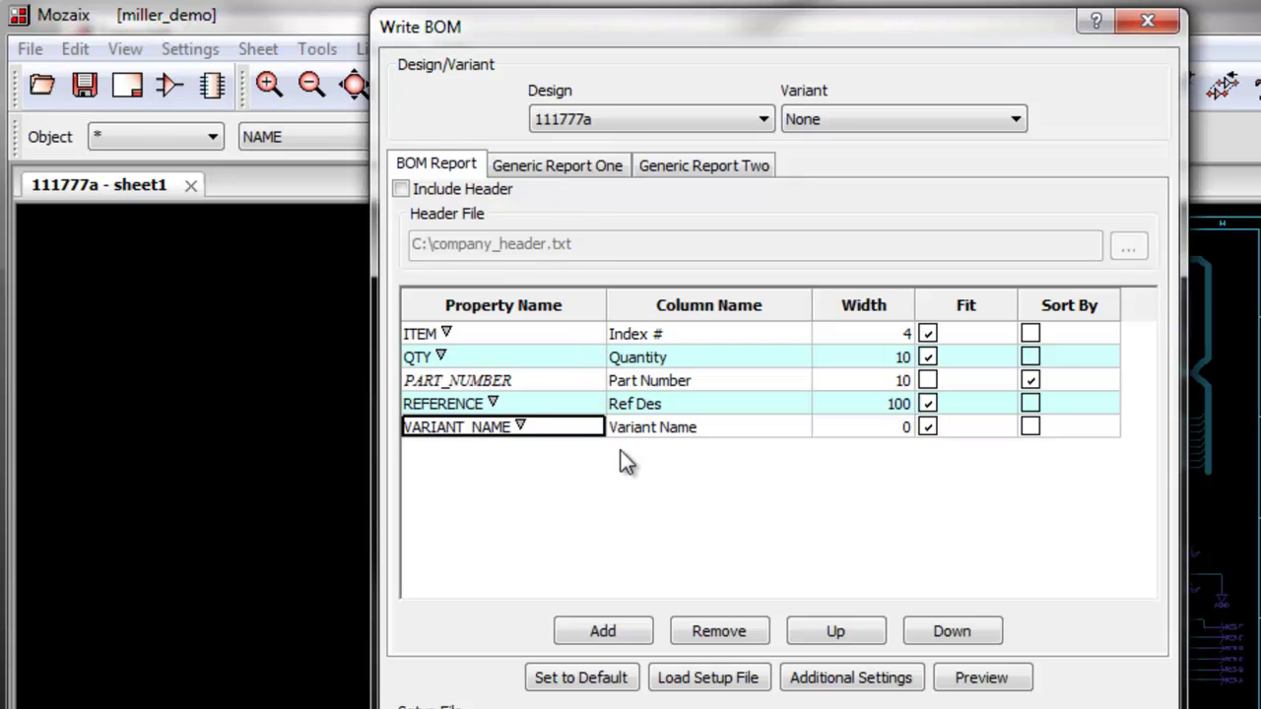
{"action": "left_click", "coordinate": [746, 632]}
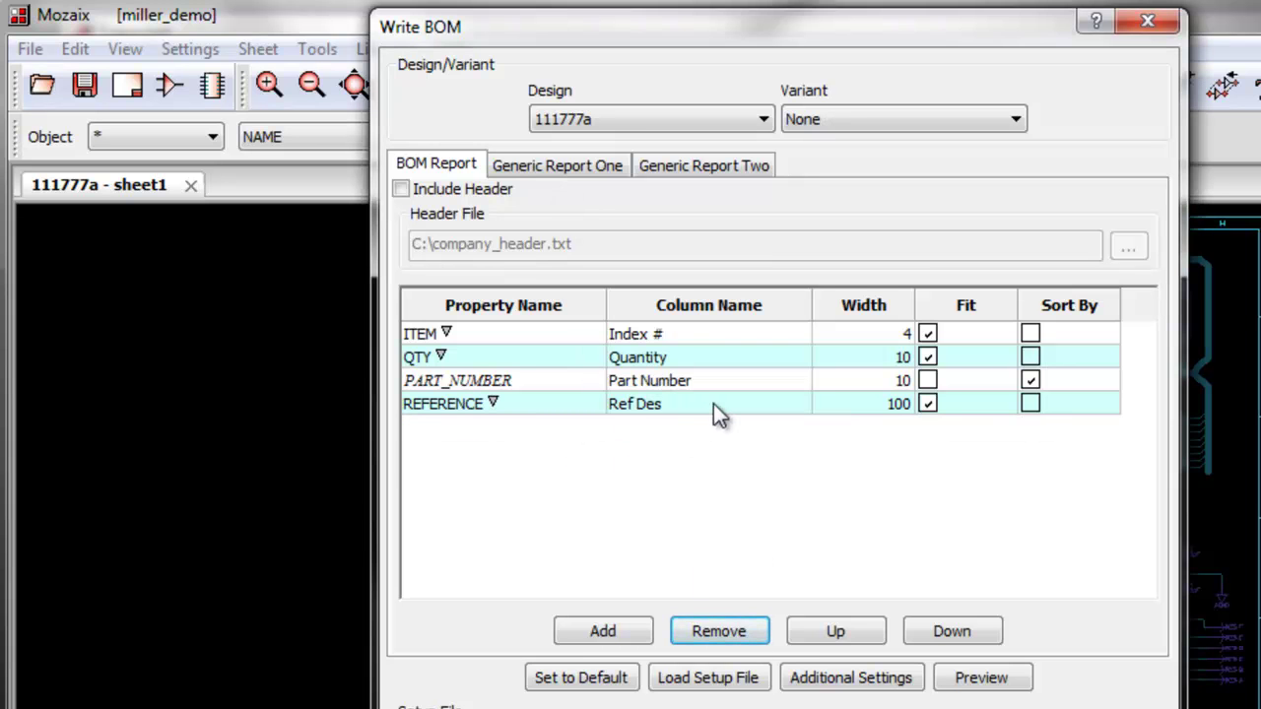
{"action": "left_click", "coordinate": [853, 680]}
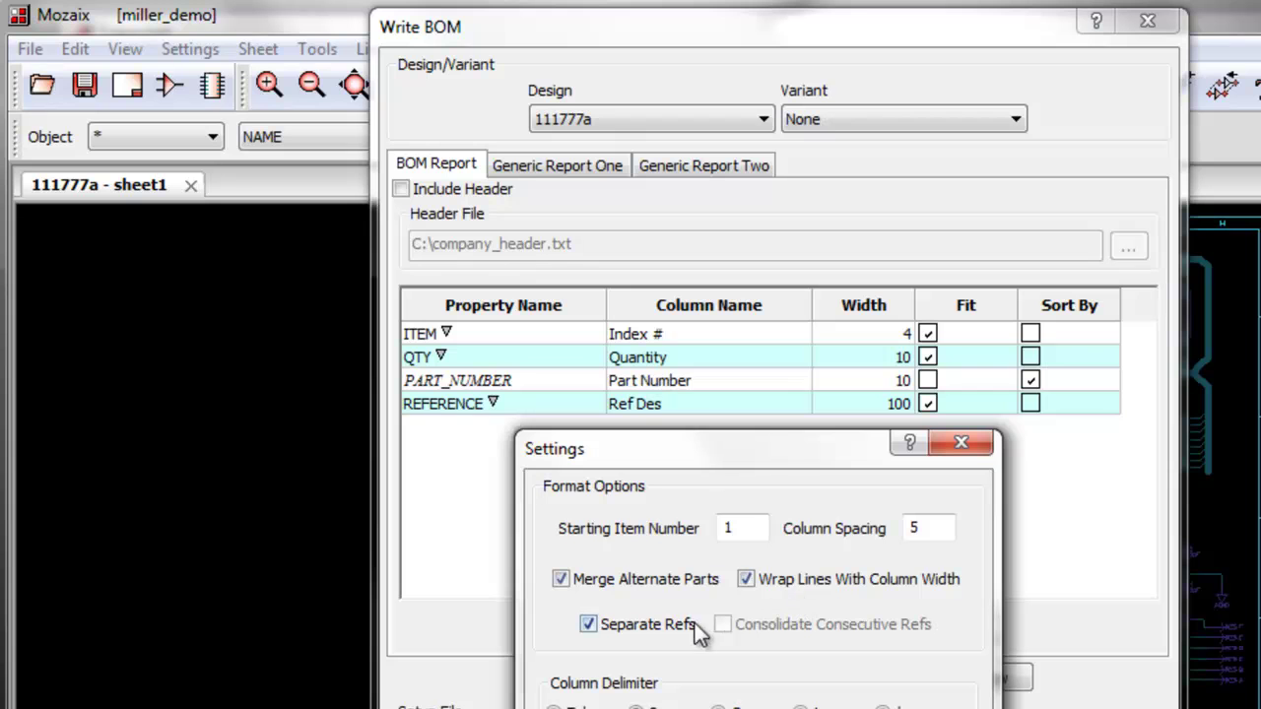
{"action": "left_click", "coordinate": [589, 625]}
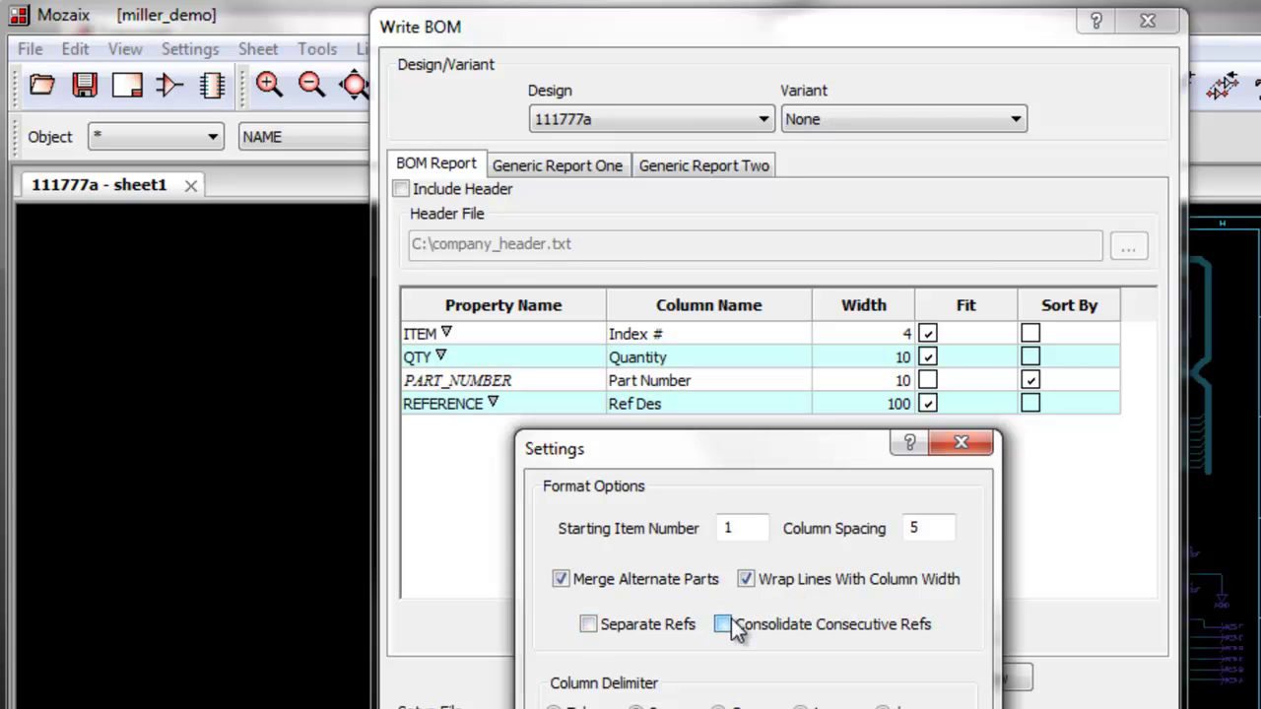
{"action": "left_click", "coordinate": [732, 619]}
{"action": "left_click", "coordinate": [778, 708]}
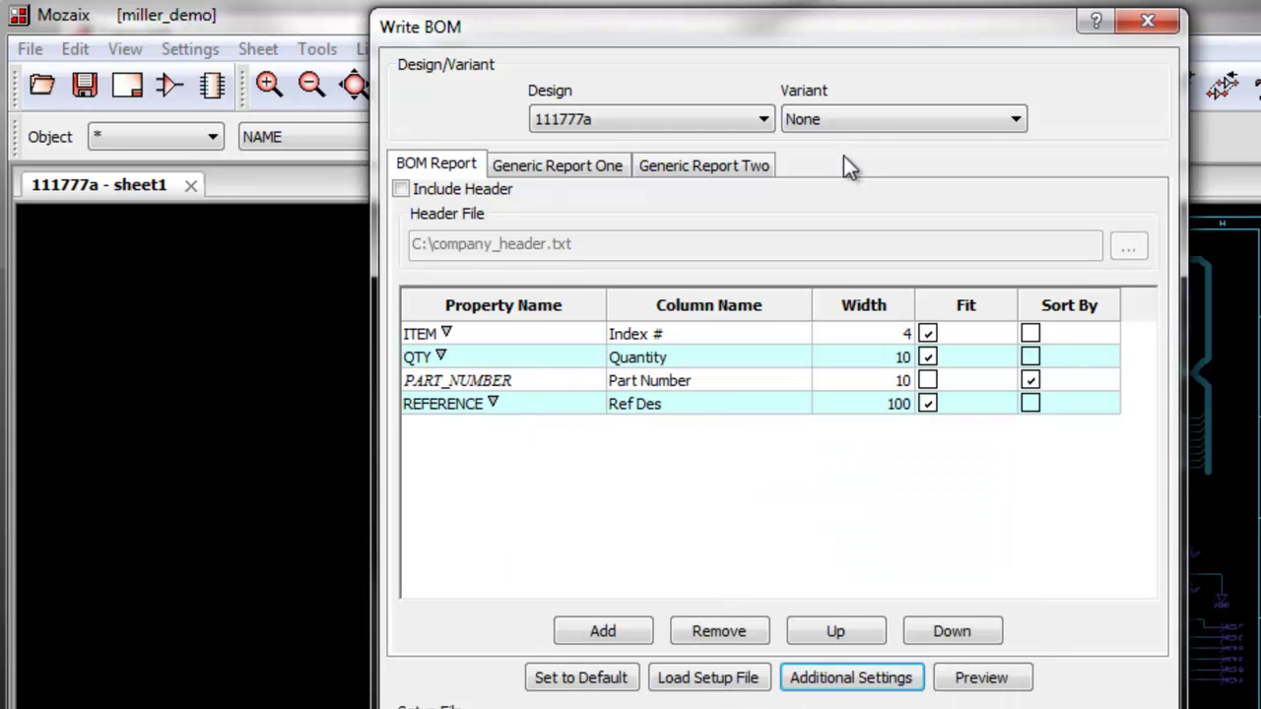
- Set the variant to Var1, preview the BOM to check the variant named in its header, and close the preview
{"action": "left_click", "coordinate": [838, 123]}
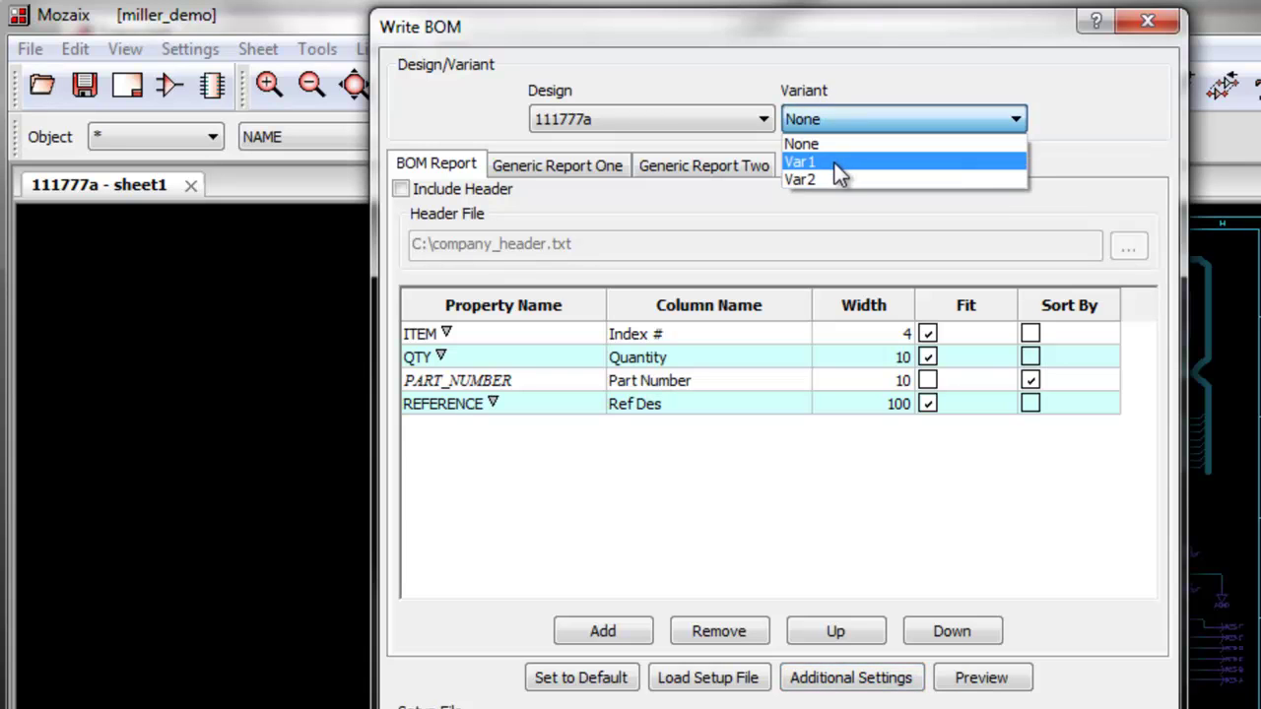
{"action": "left_click", "coordinate": [834, 163]}
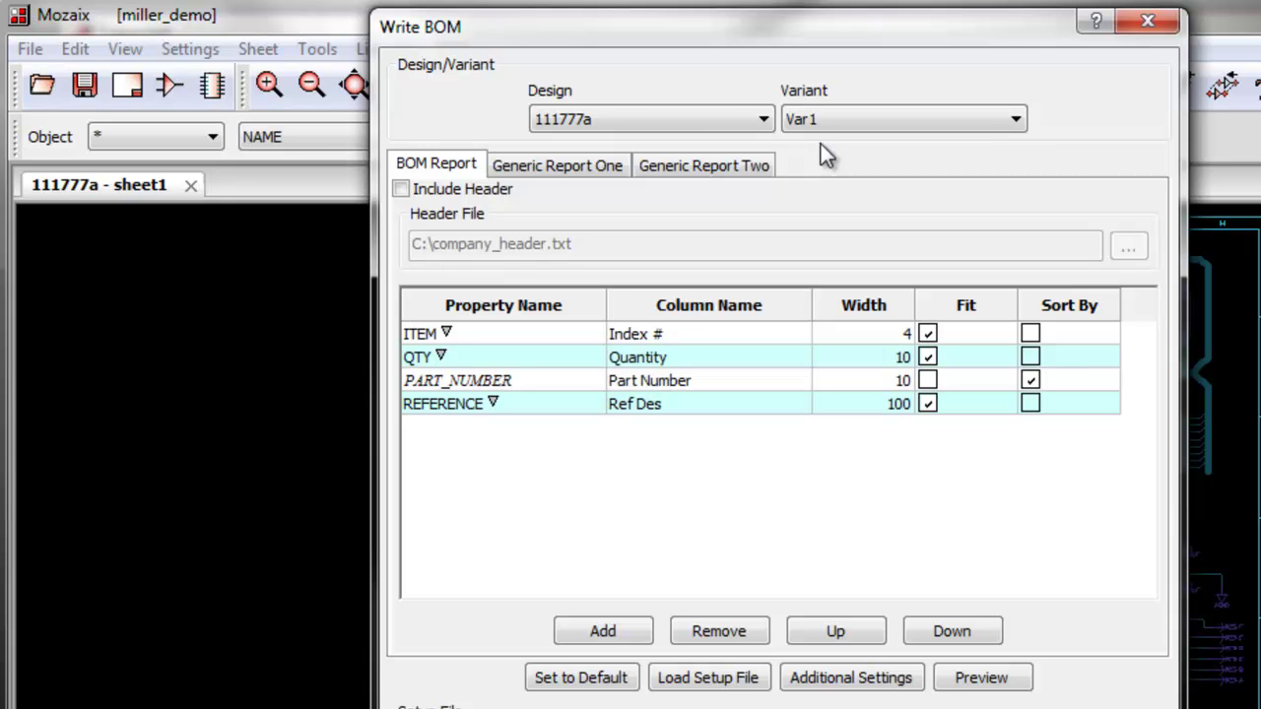
{"action": "left_click", "coordinate": [981, 677]}
{"action": "left_click_drag", "start_coordinate": [605, 0], "coordinate": [584, 30]}
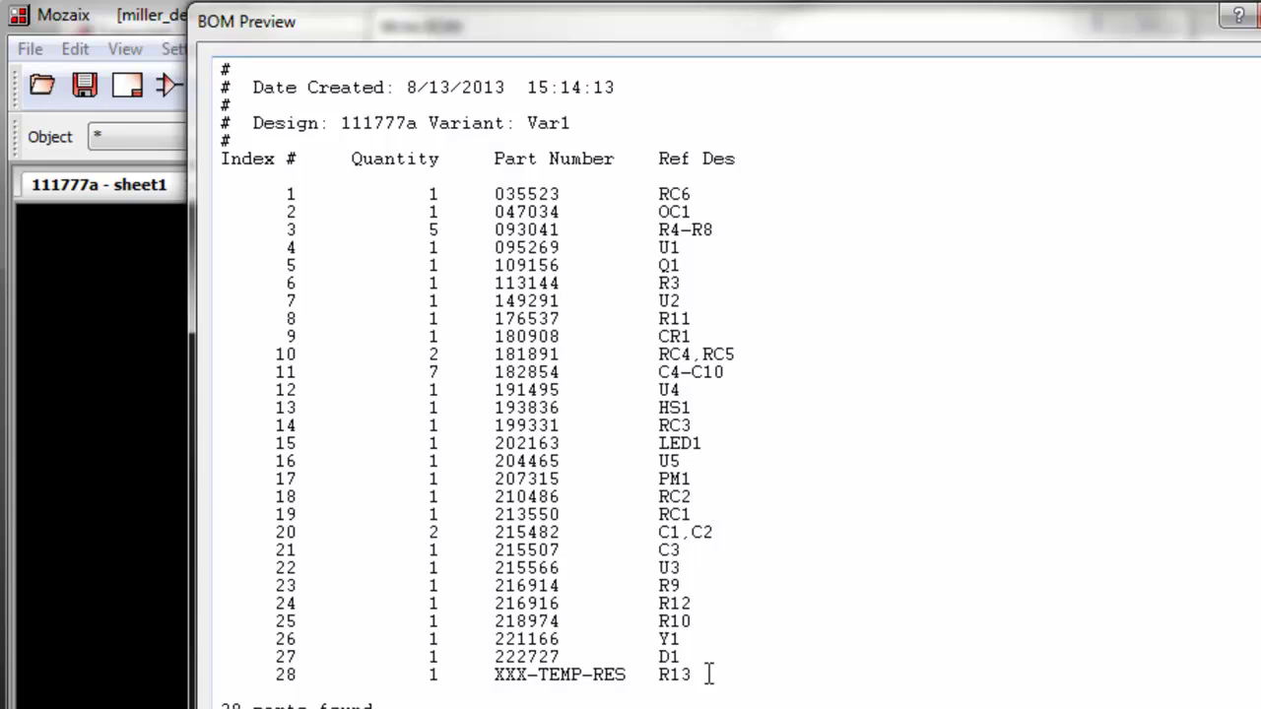
{"action": "left_click_drag", "start_coordinate": [430, 123], "coordinate": [577, 122]}
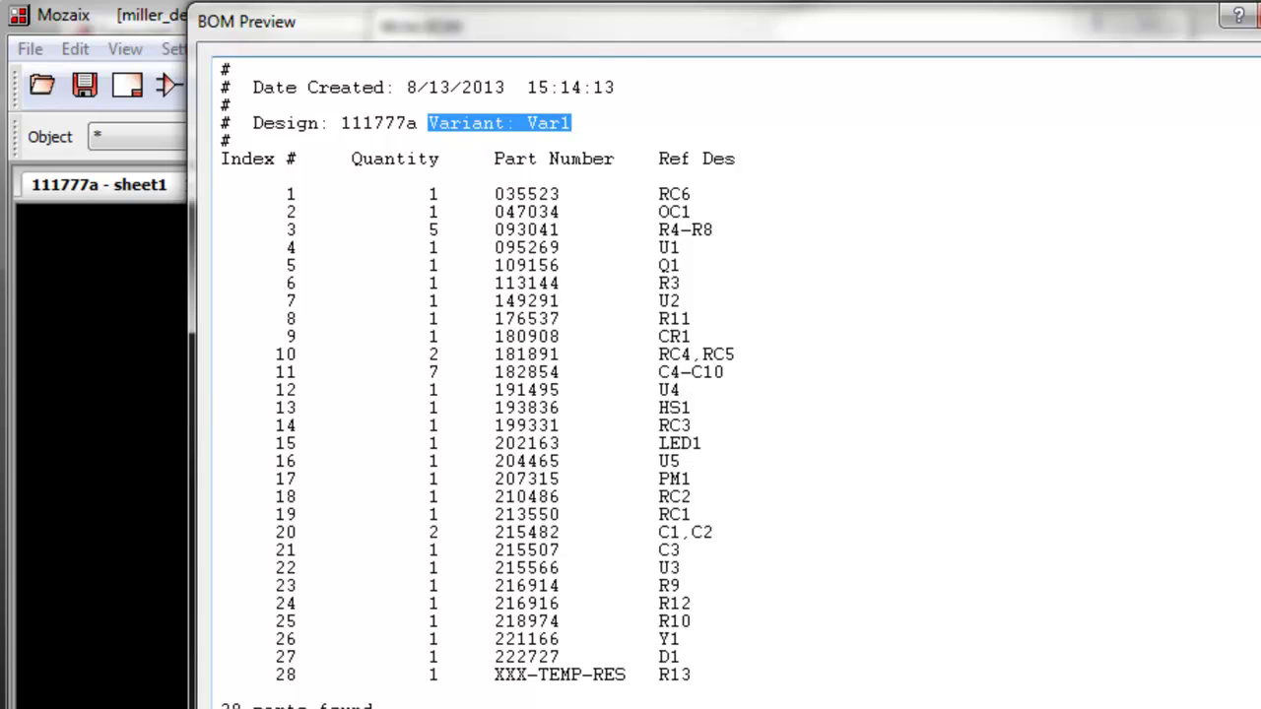
{"action": "left_click", "coordinate": [788, 707]}
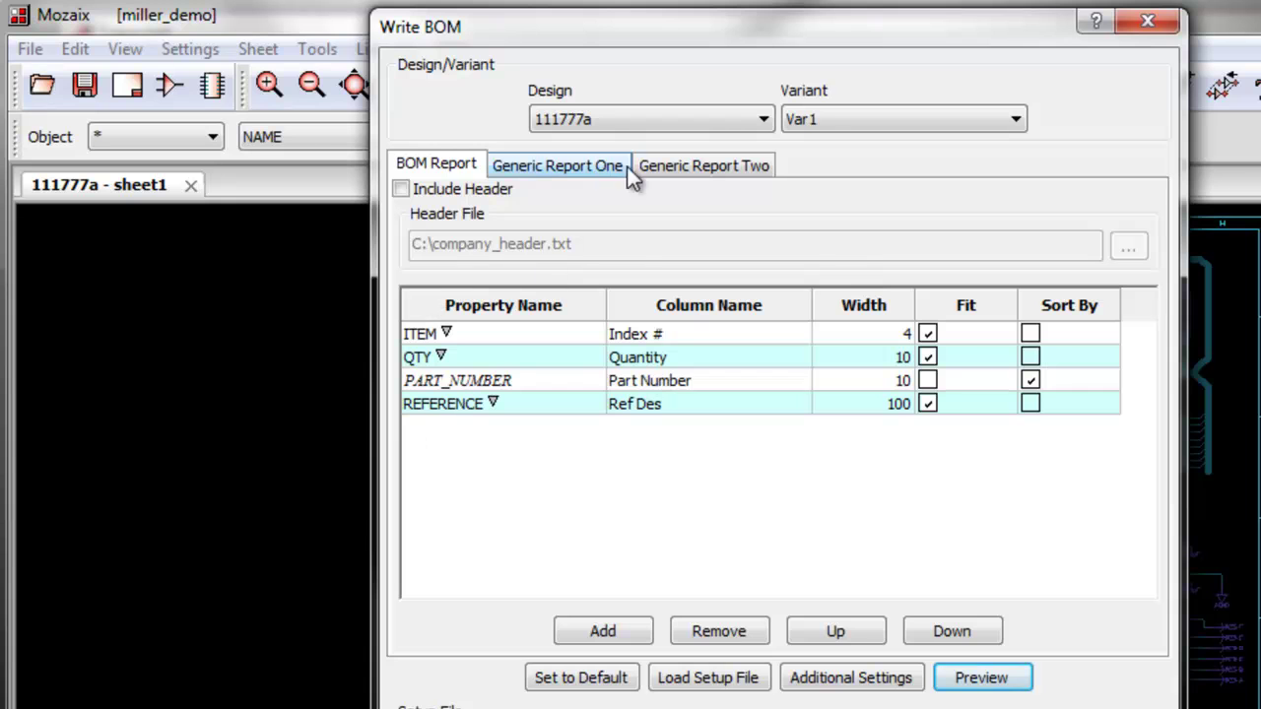
- Set Generic Report One to append to the BOM in row format, titled Excluded Components Report, with Display Excluded enabled
{"action": "left_click", "coordinate": [586, 166]}
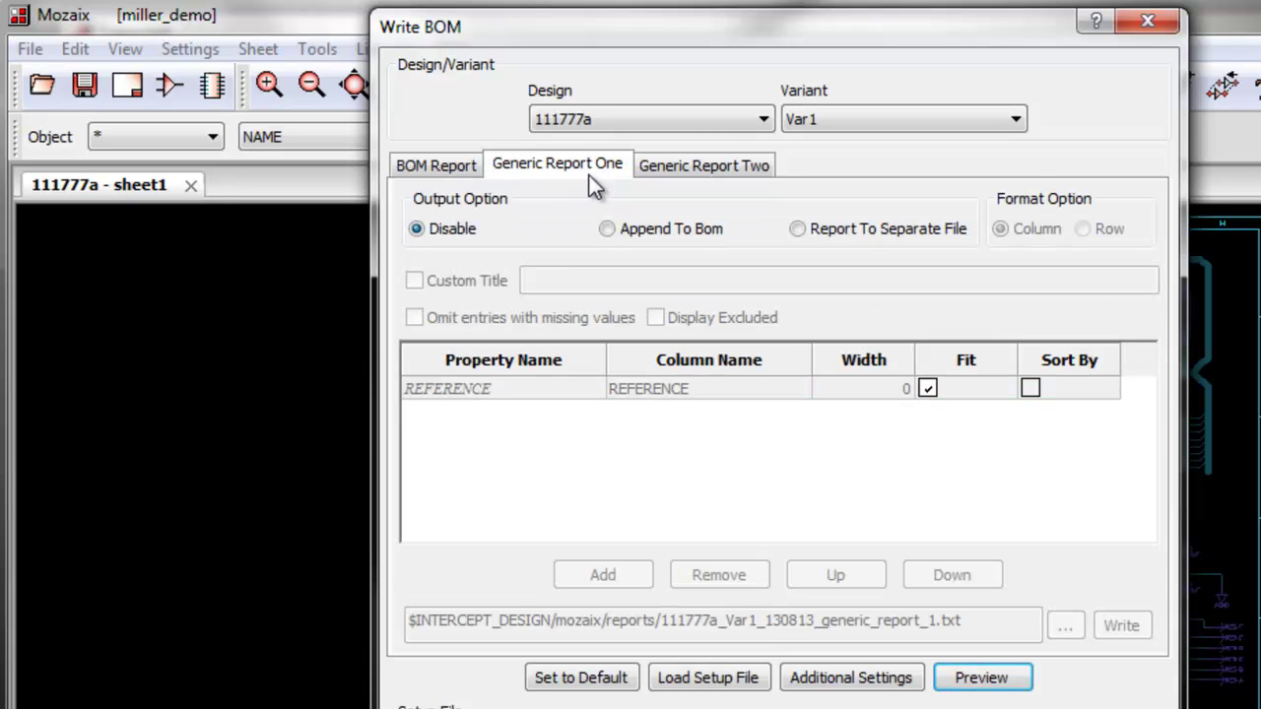
{"action": "left_click", "coordinate": [606, 230]}
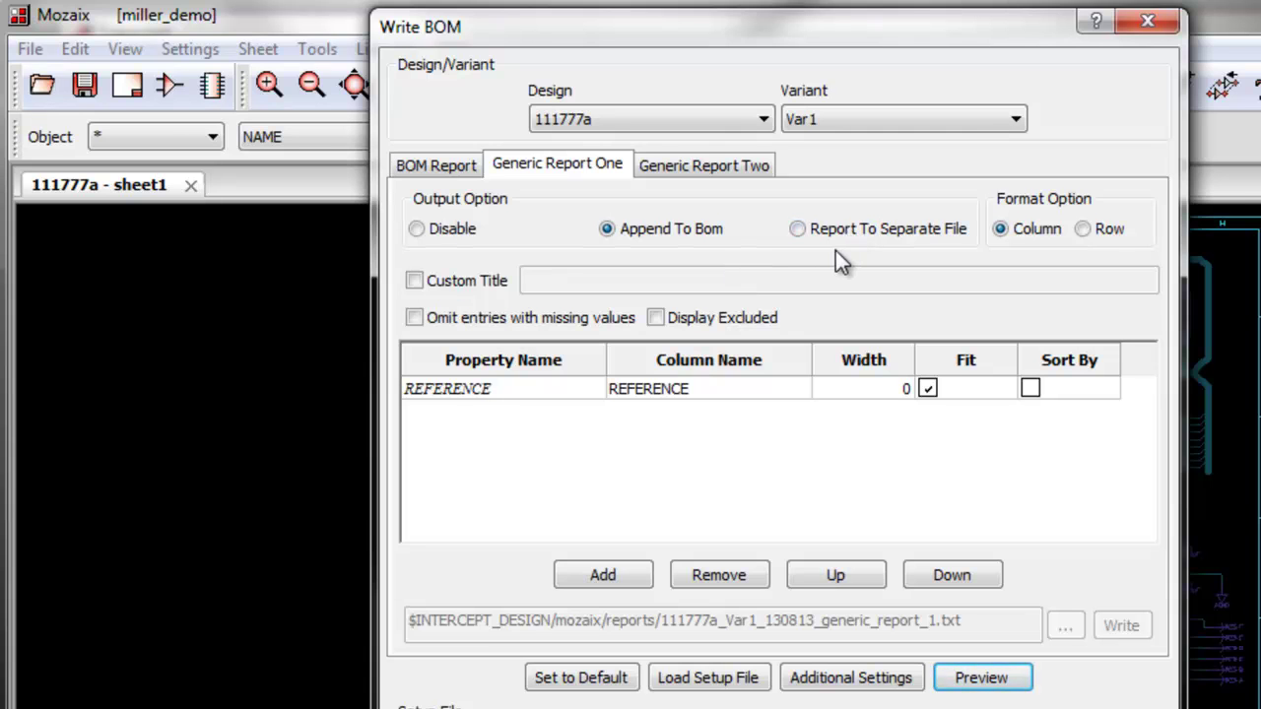
{"action": "left_click", "coordinate": [1084, 230]}
{"action": "left_click", "coordinate": [416, 281]}
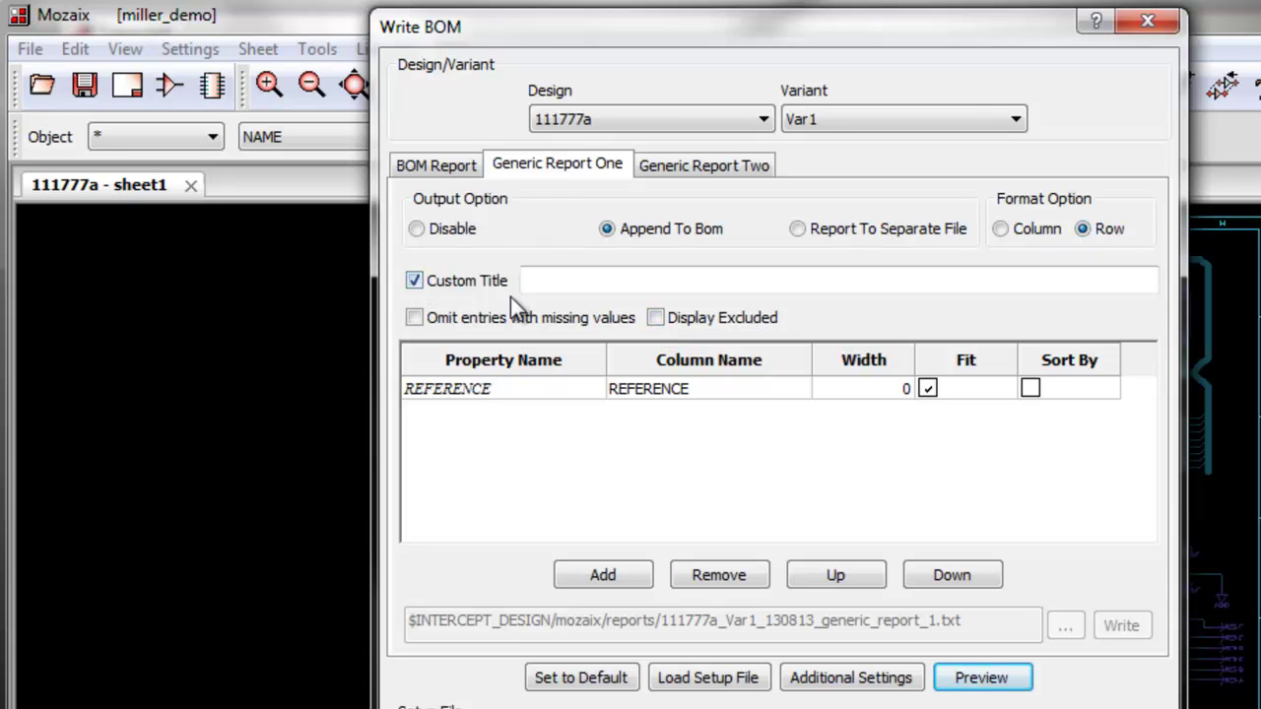
{"action": "left_click", "coordinate": [536, 281]}
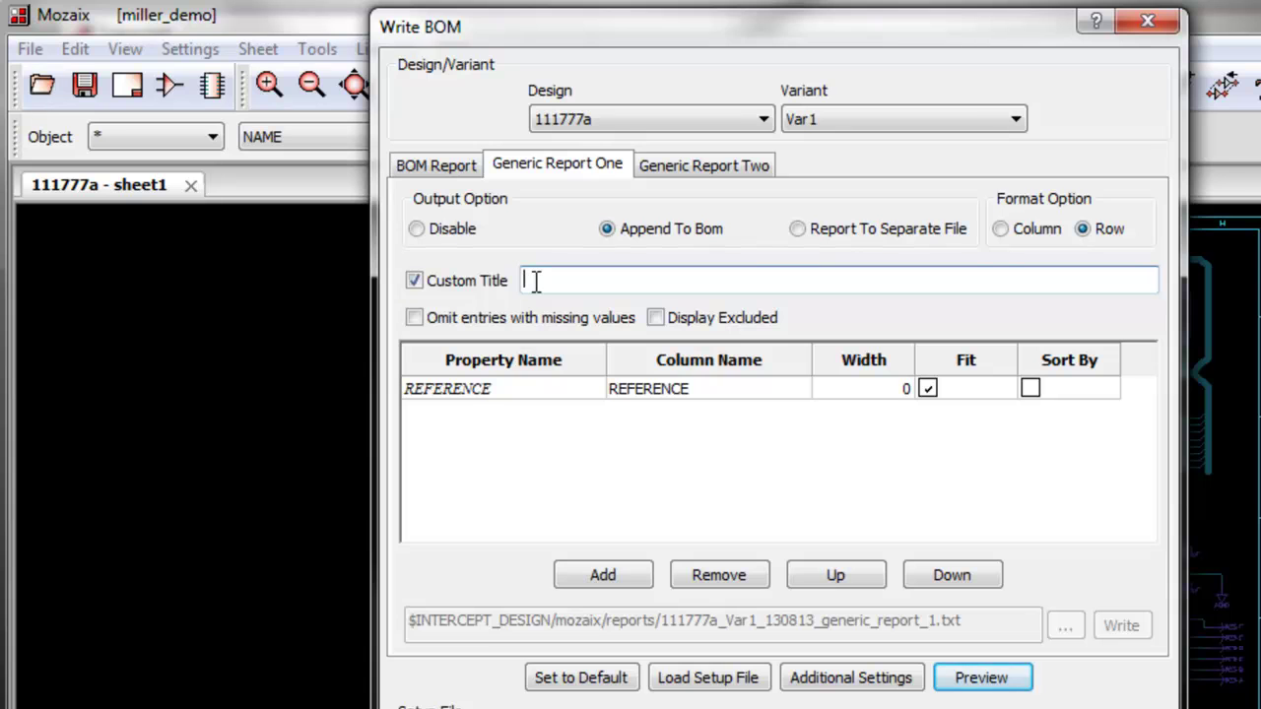
{"action": "type", "text": "Excluded Component"}
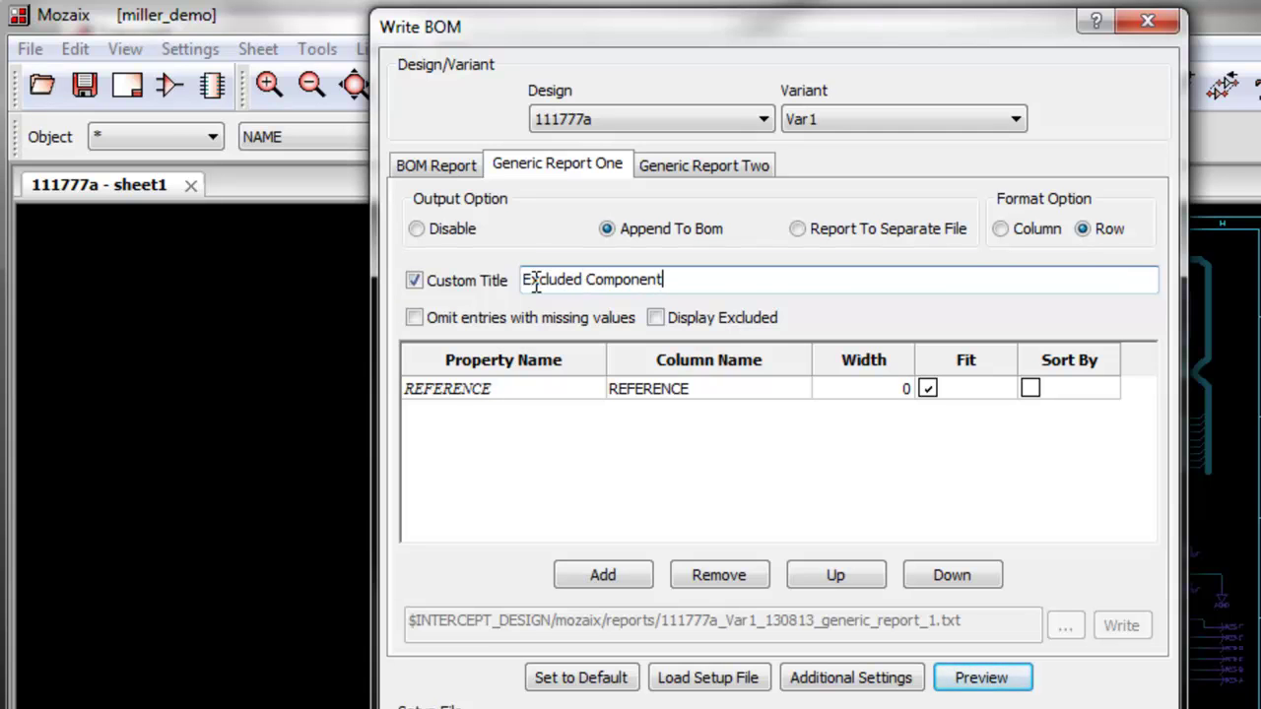
{"action": "type", "text": "s Report"}
{"action": "left_click", "coordinate": [657, 318]}
- Switch the variant to None to check whether Display Excluded is available, and return it to Var1
{"action": "left_click", "coordinate": [887, 116]}
{"action": "left_click", "coordinate": [841, 144]}
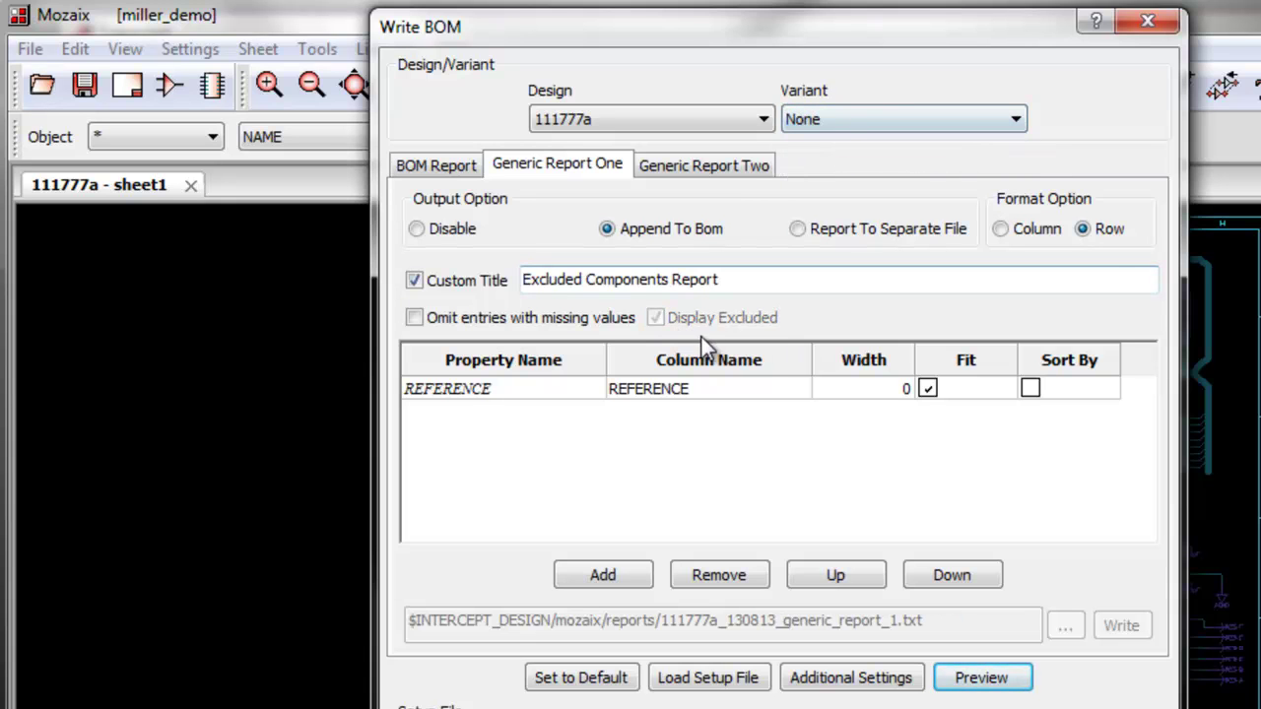
{"action": "left_click", "coordinate": [836, 114]}
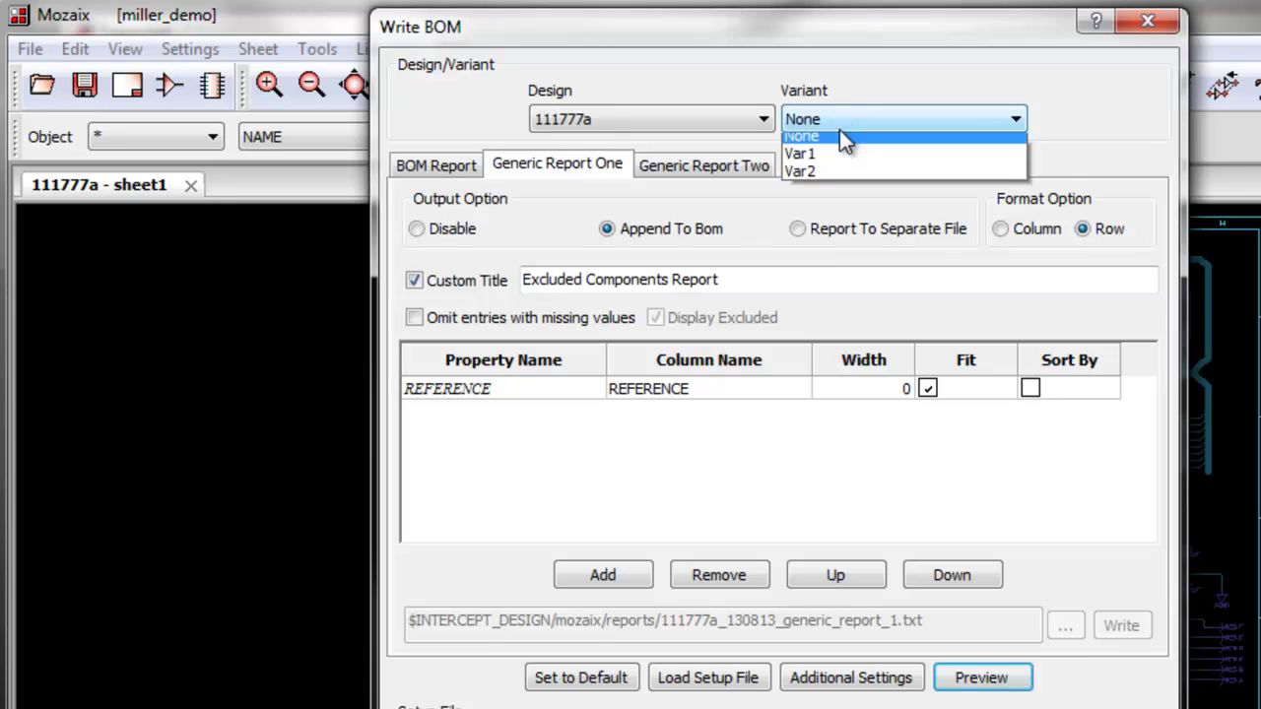
{"action": "left_click", "coordinate": [827, 159]}
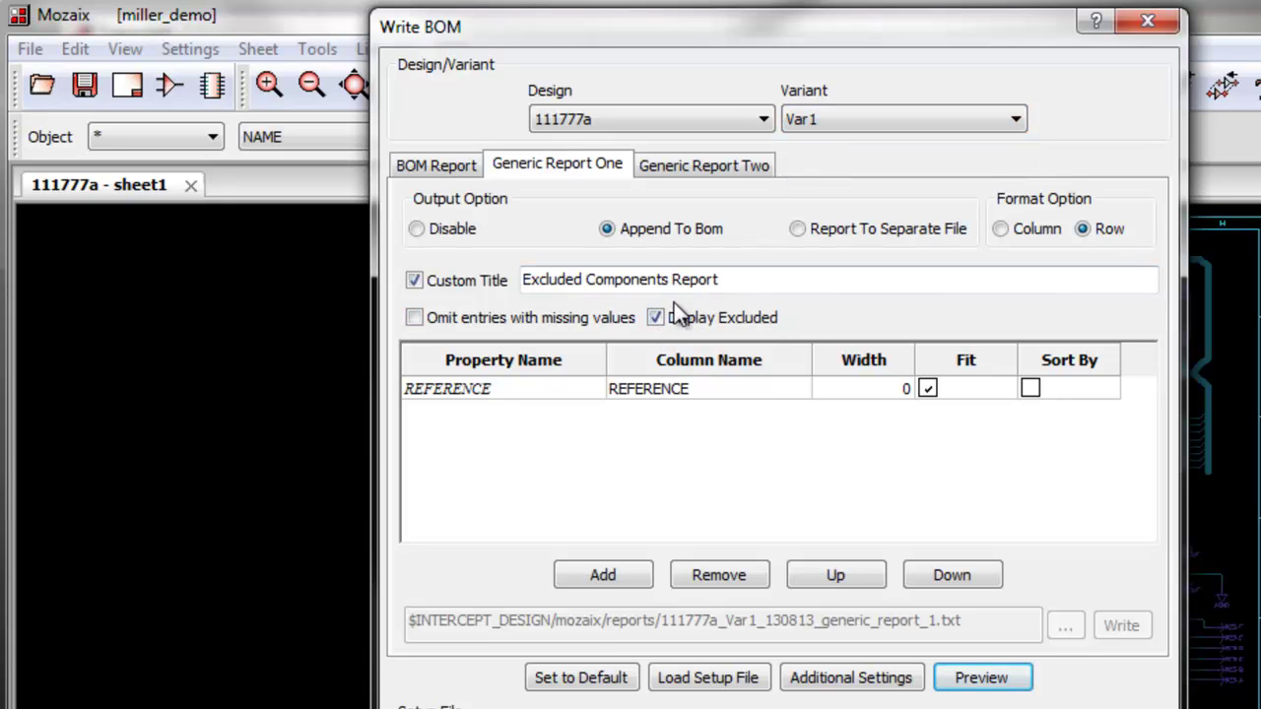
- Rename the REFERENCE property's column in Generic Report One to Excluded Comps
{"action": "left_click", "coordinate": [700, 387]}
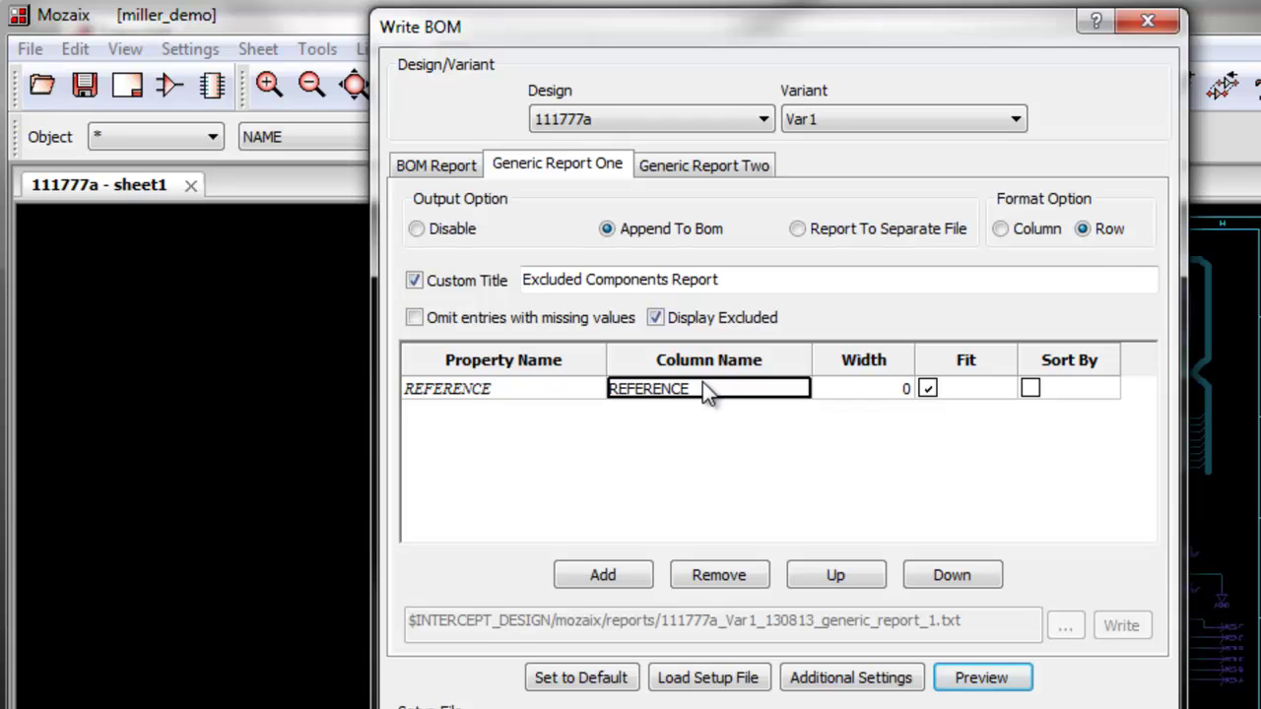
{"action": "left_click", "coordinate": [506, 392]}
{"action": "left_click", "coordinate": [717, 394]}
{"action": "type", "text": "Excluded "}
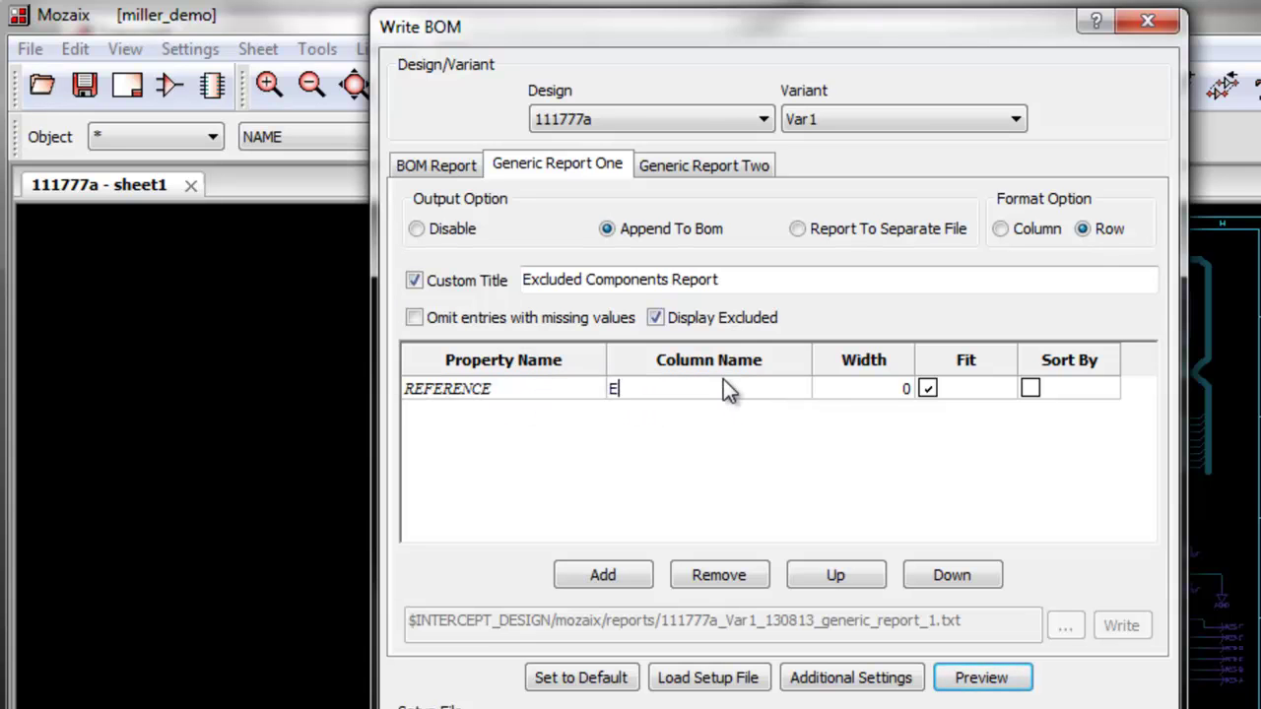
{"action": "type", "text": "Comps"}
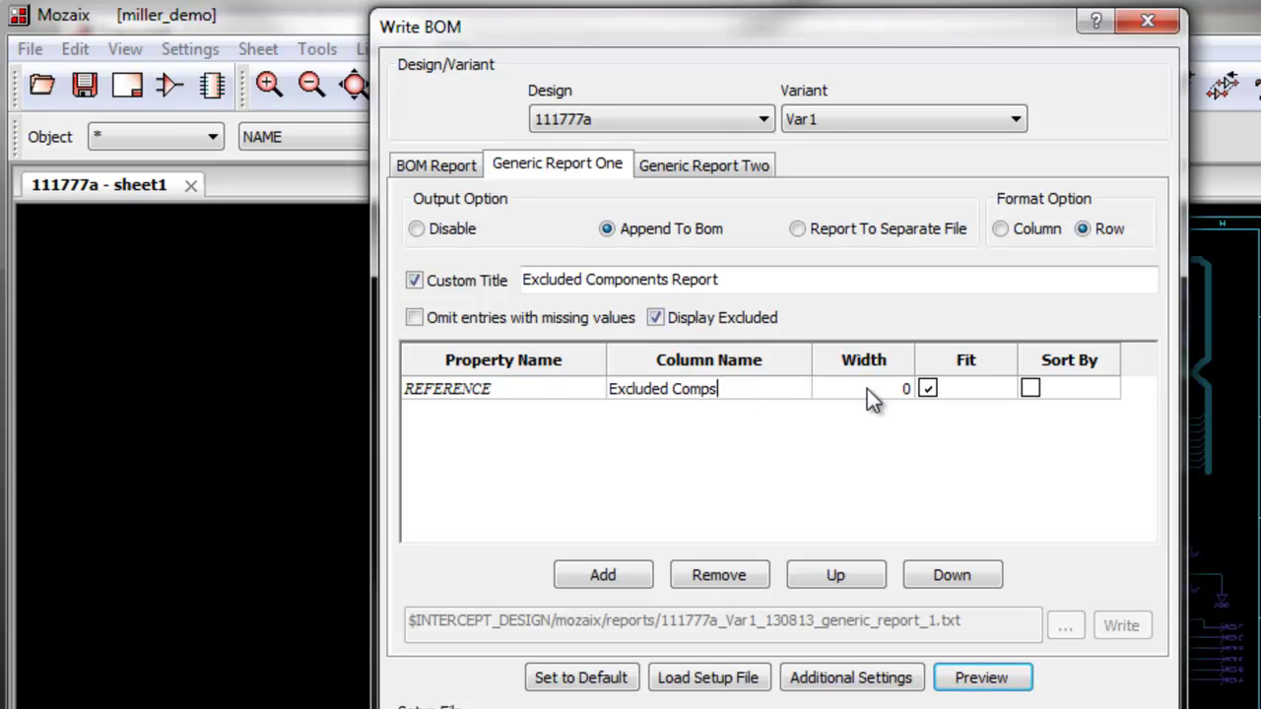
{"action": "double_click", "coordinate": [835, 384]}
- Preview the BOM, examine the excluded components listed in the appended report, and close the preview
{"action": "left_click", "coordinate": [983, 677]}
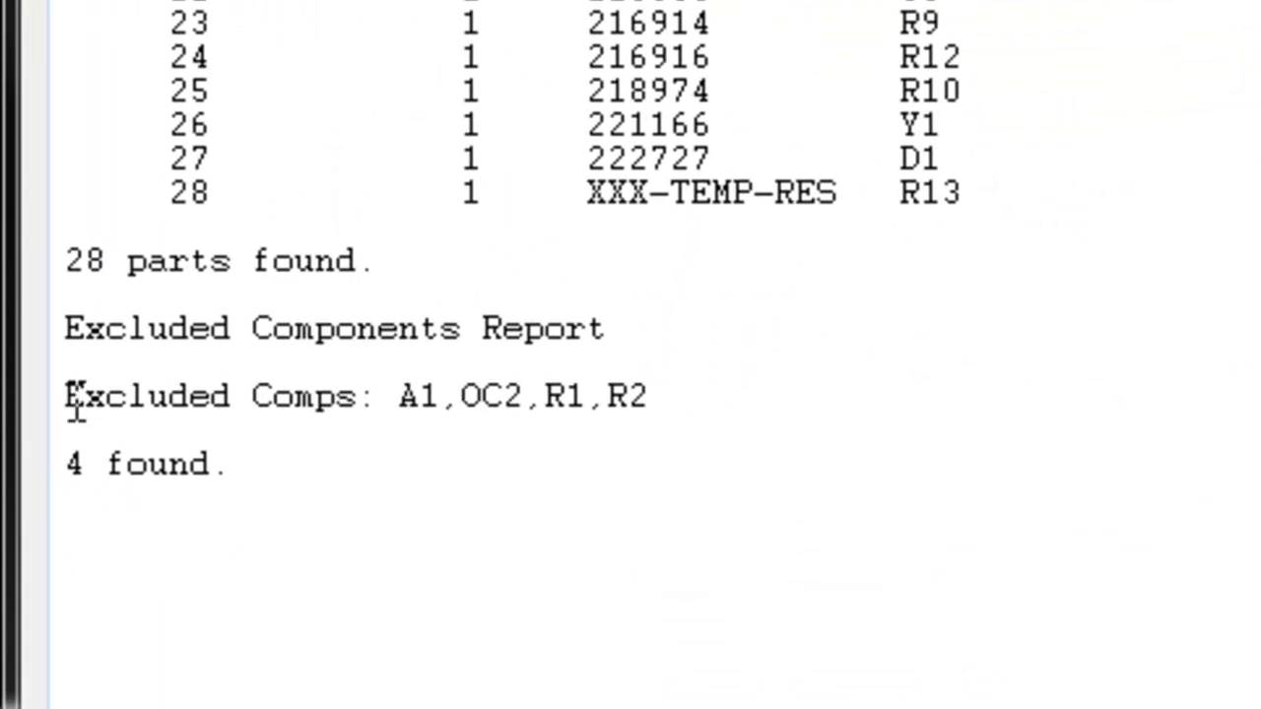
{"action": "left_click_drag", "start_coordinate": [59, 399], "coordinate": [690, 396]}
{"action": "left_click", "coordinate": [734, 386]}
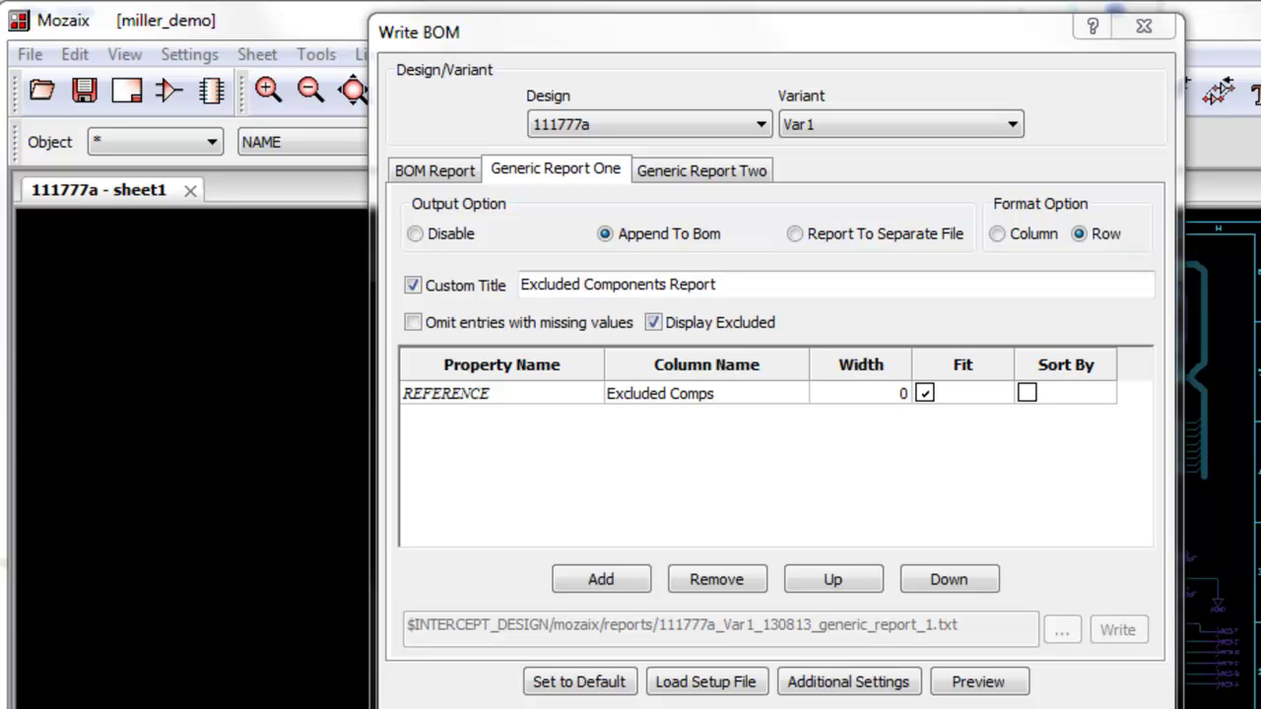
- Set Generic Report Two to append to the BOM in column format, keeping Var1 as the variant
{"action": "left_click", "coordinate": [704, 171]}
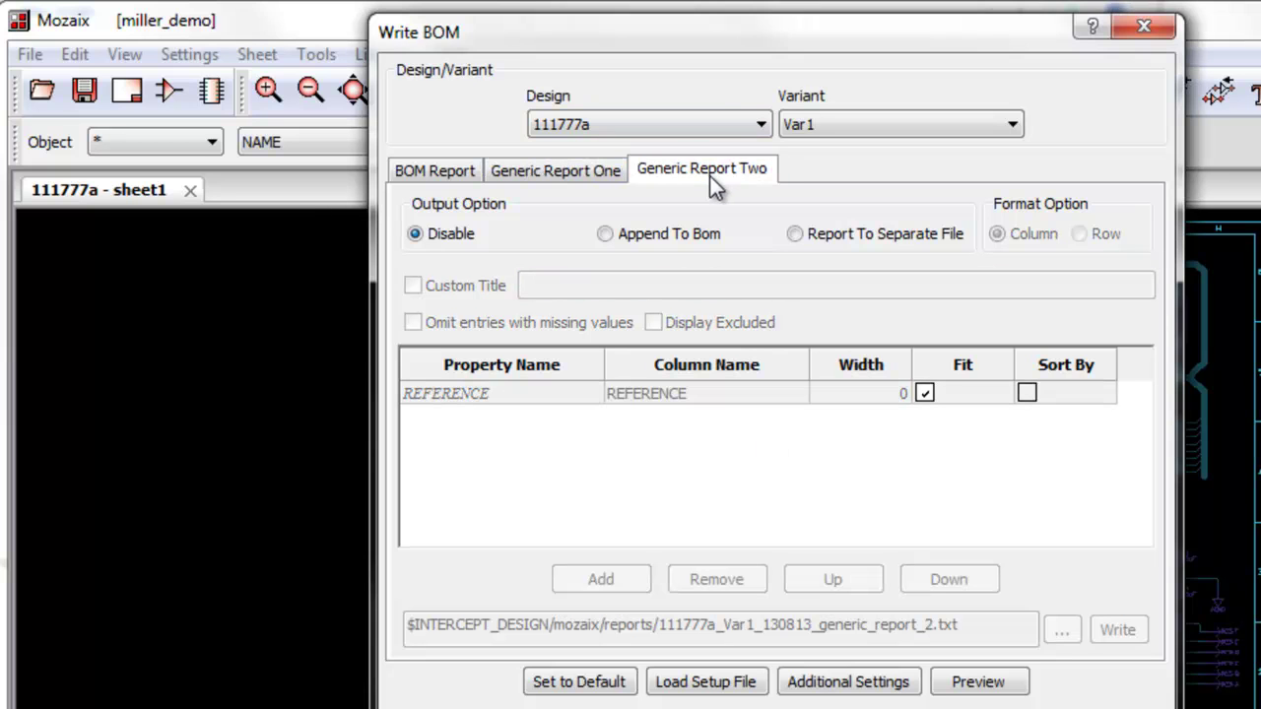
{"action": "left_click", "coordinate": [620, 236]}
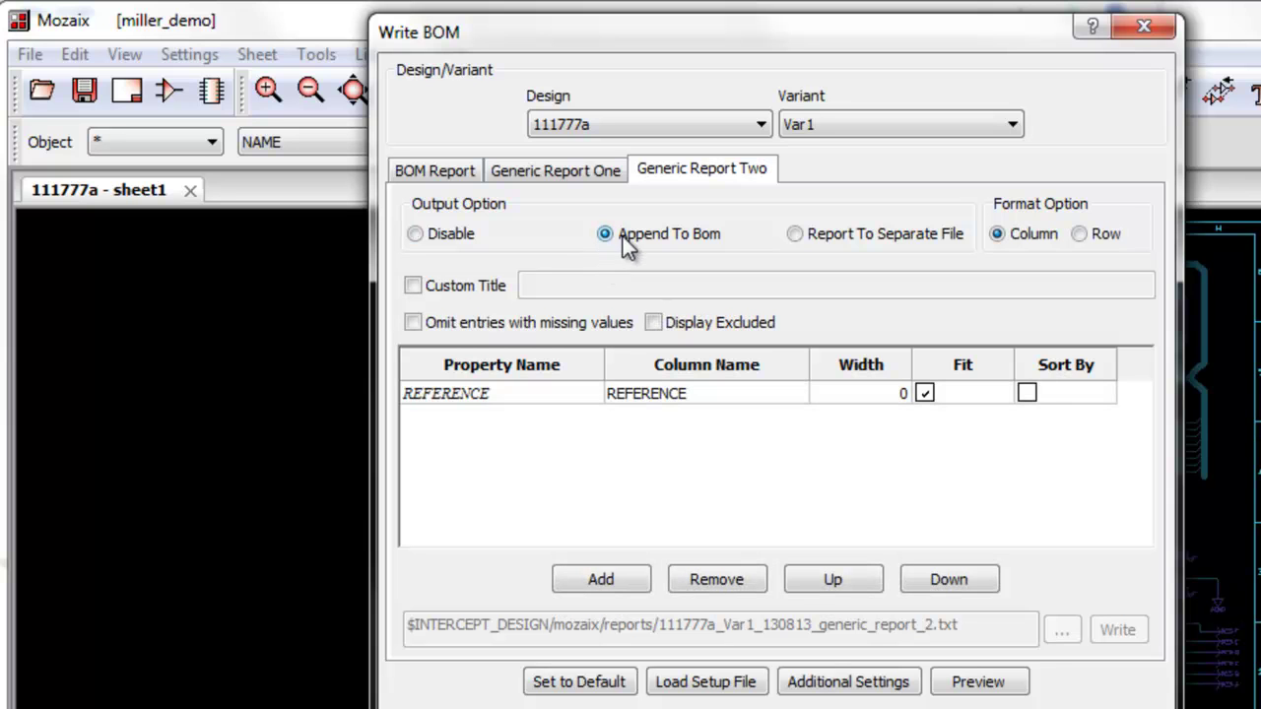
{"action": "left_click", "coordinate": [818, 125]}
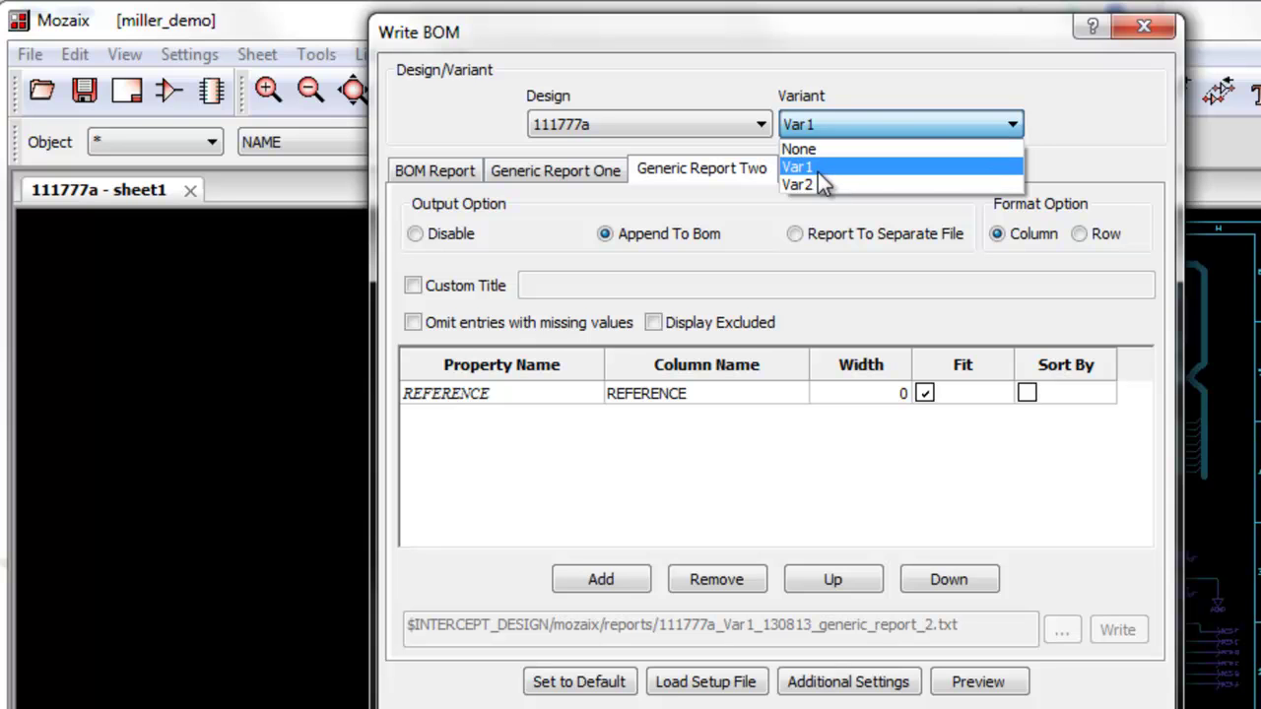
{"action": "left_click", "coordinate": [821, 166]}
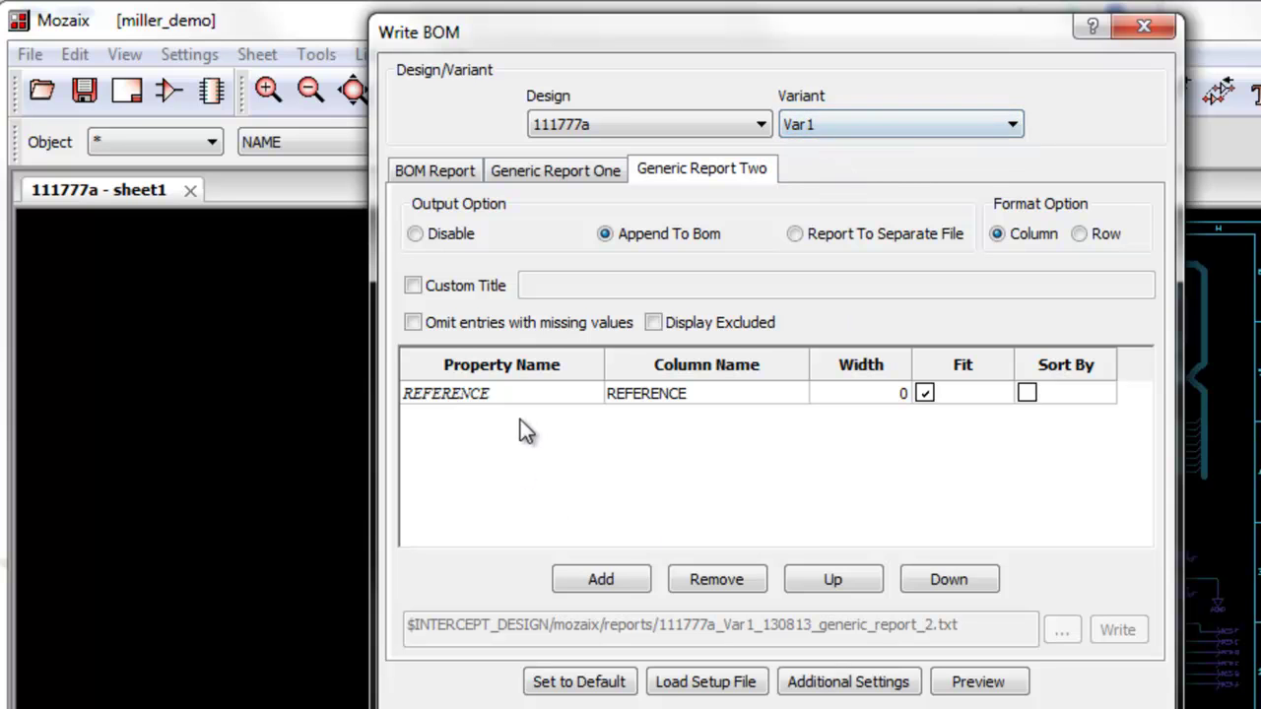
- Add a property row to Generic Report Two and assign it the VARIANT_PART_NO property
{"action": "left_click", "coordinate": [601, 579]}
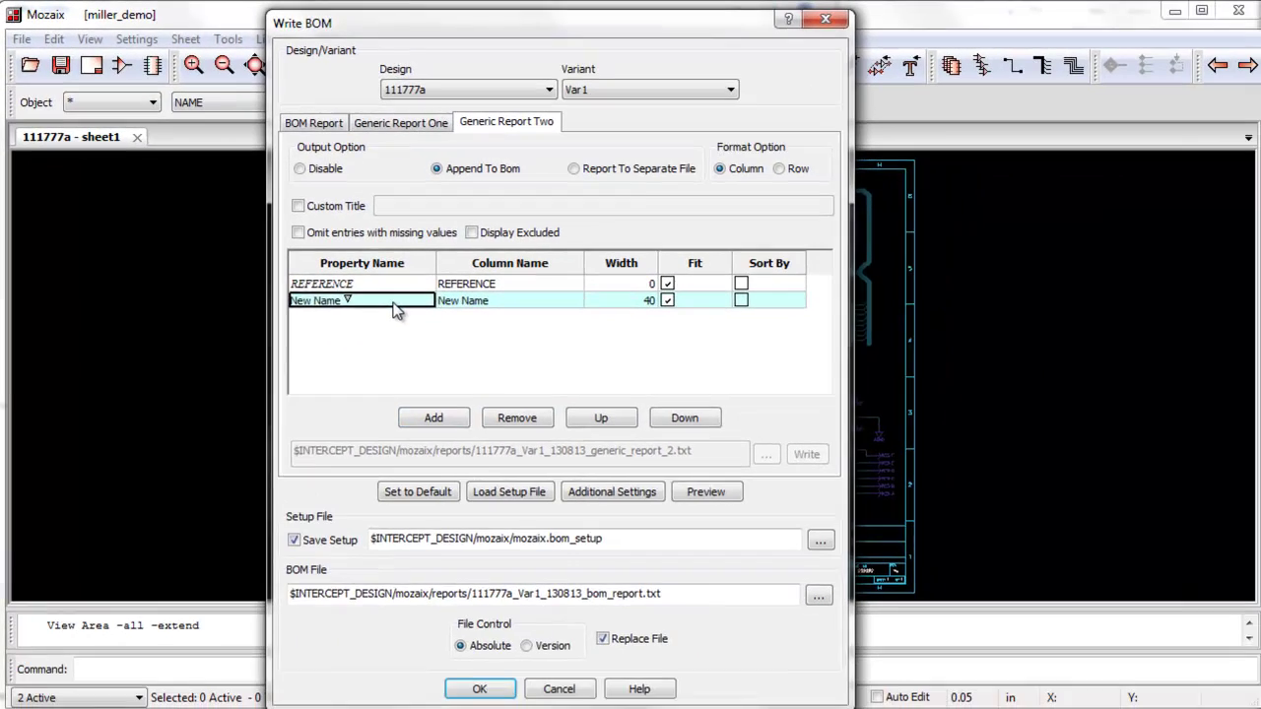
{"action": "left_click", "coordinate": [394, 305]}
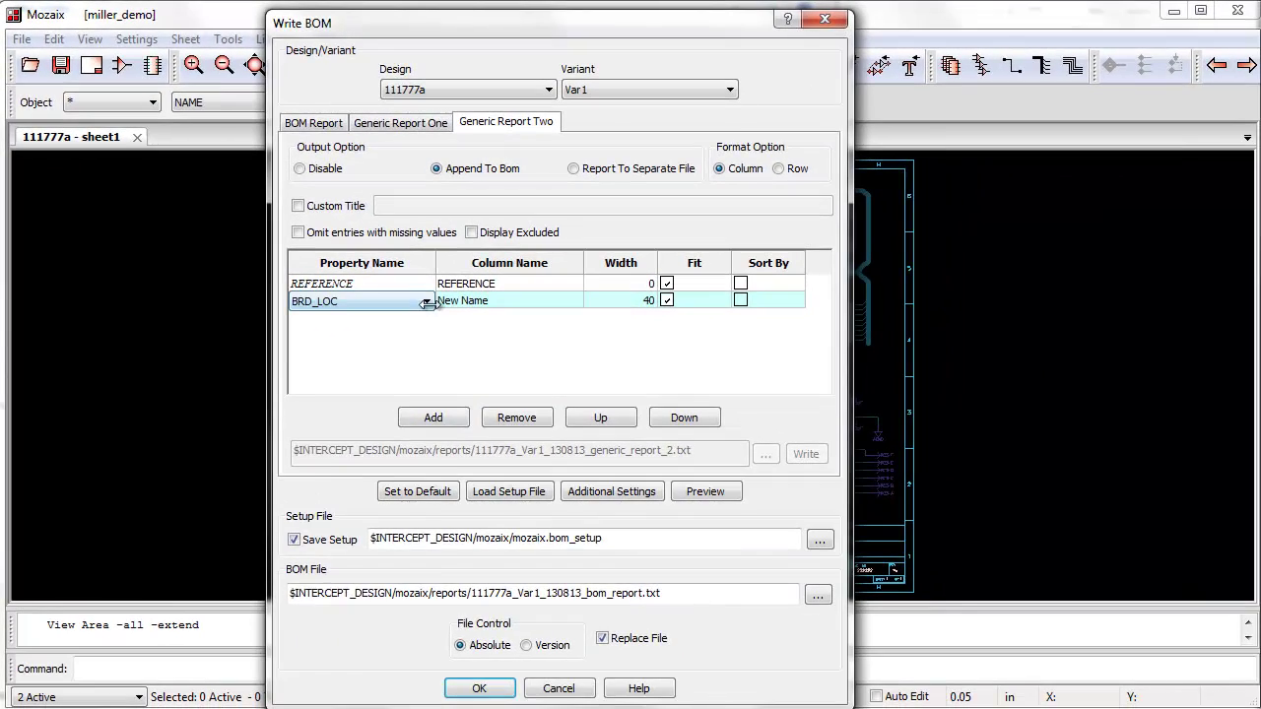
{"action": "left_click", "coordinate": [426, 301]}
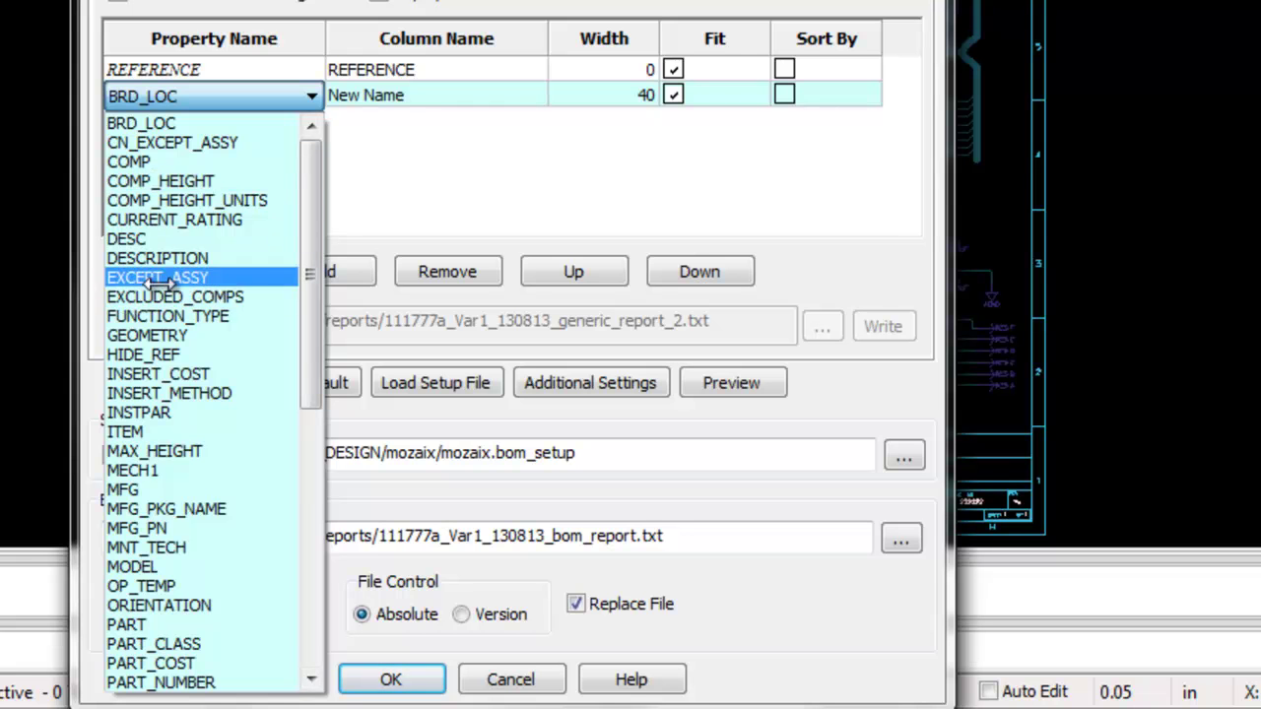
{"action": "left_click", "coordinate": [312, 587]}
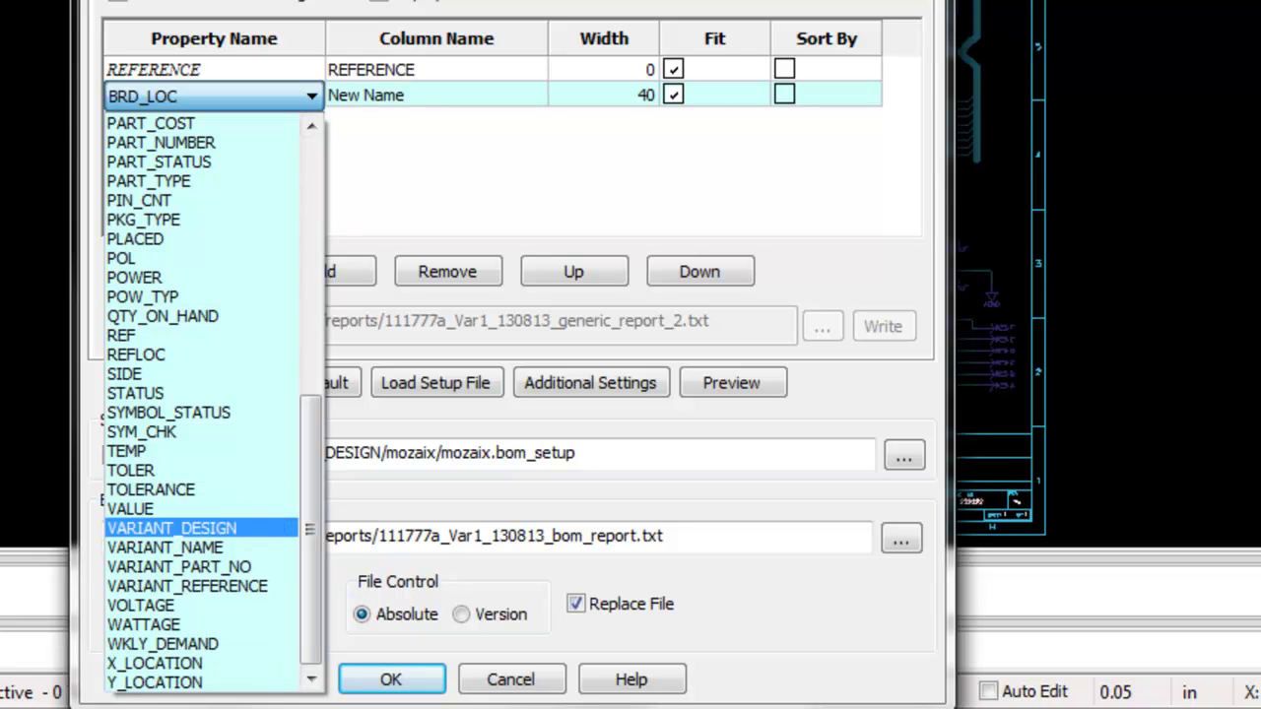
{"action": "left_click", "coordinate": [236, 567]}
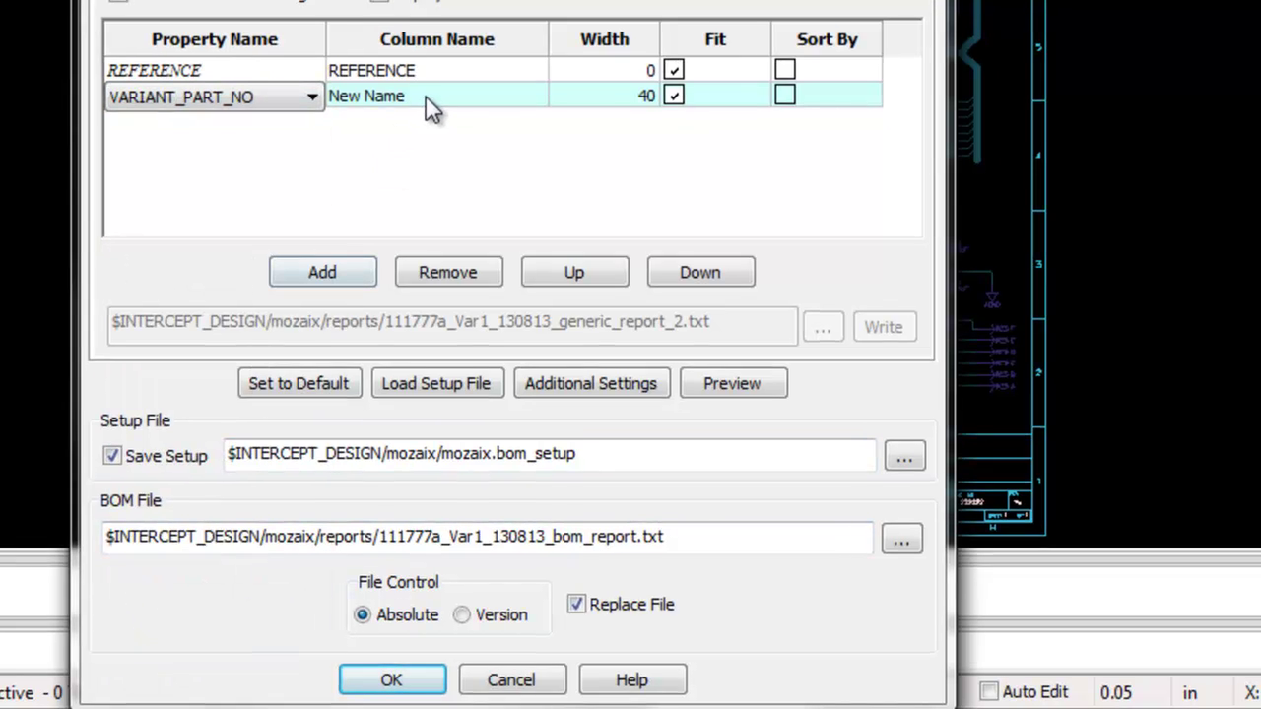
- Rename the VARIANT_PART_NO row's column to Variant Part Number
{"action": "left_click", "coordinate": [429, 96]}
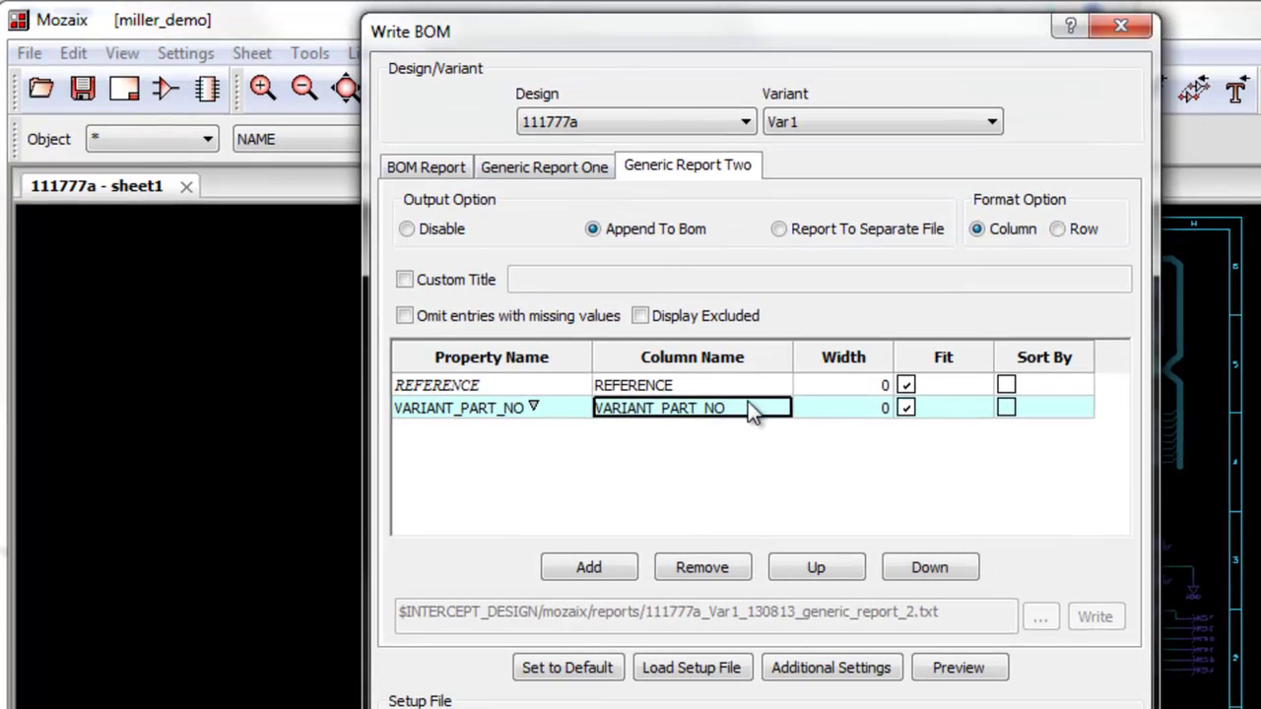
{"action": "left_click", "coordinate": [747, 409]}
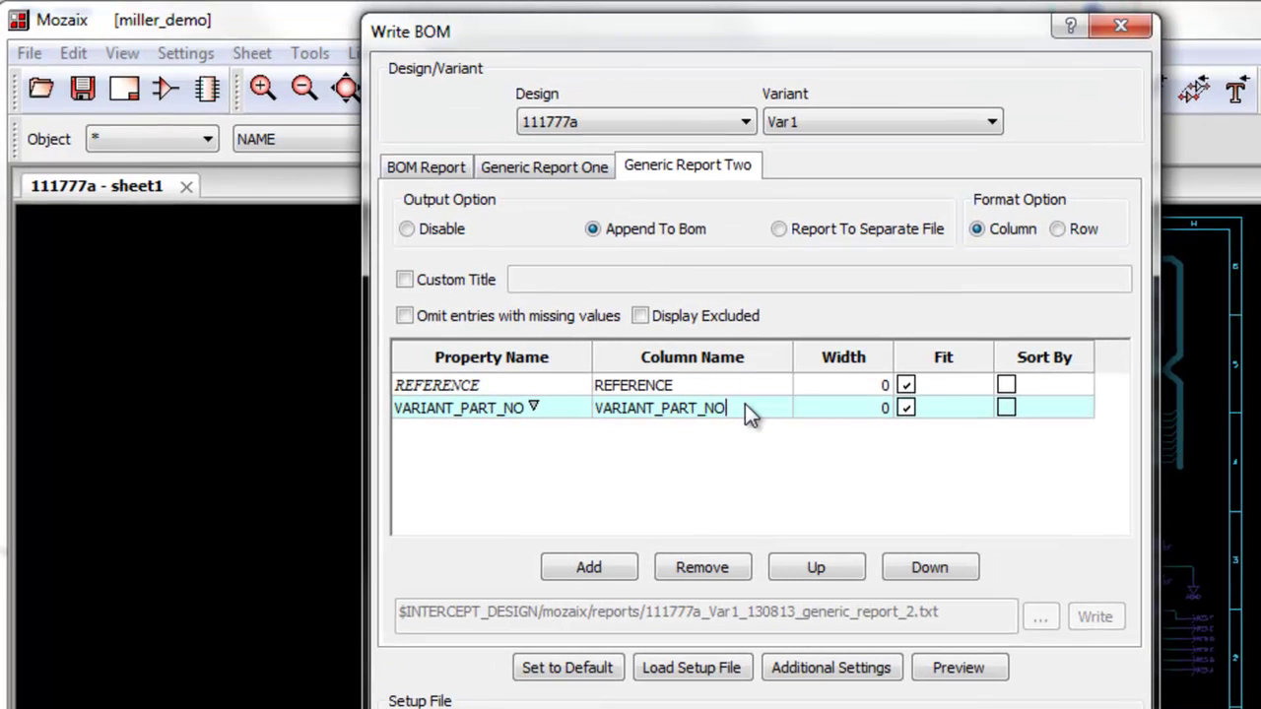
{"action": "key", "text": "BackSpace"}
{"action": "key", "text": "BackSpace"}
{"action": "key", "text": "BackSpace"}
{"action": "key", "text": "BackSpace"}
{"action": "key", "text": "BackSpace"}
{"action": "key", "text": "BackSpace"}
{"action": "key", "text": "BackSpace"}
{"action": "key", "text": "BackSpace"}
{"action": "key", "text": "BackSpace"}
{"action": "key", "text": "BackSpace"}
{"action": "key", "text": "BackSpace"}
{"action": "key", "text": "BackSpace"}
{"action": "key", "text": "BackSpace"}
{"action": "key", "text": "BackSpace"}
{"action": "key", "text": "BackSpace"}
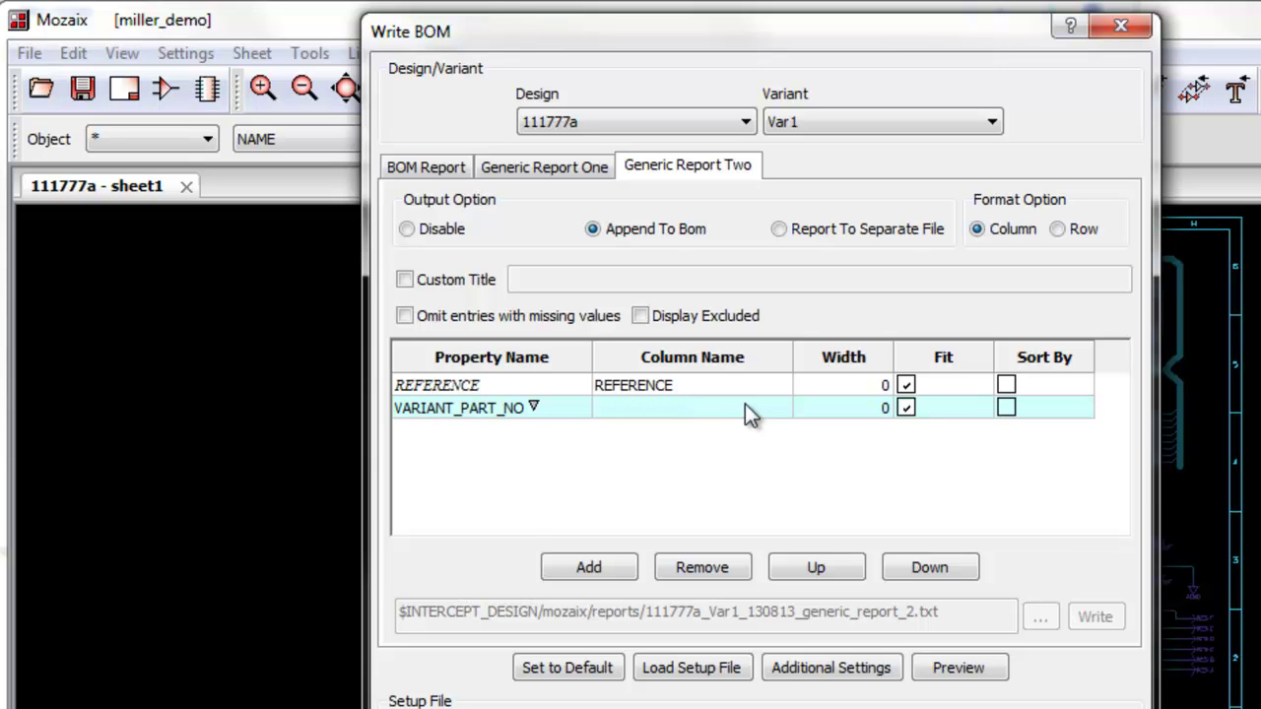
{"action": "type", "text": "Variant Part Number"}
{"action": "key", "text": "Return"}
- Add a PART_NUMBER property row to Generic Report Two with the column name Part #, Original
{"action": "left_click", "coordinate": [588, 568]}
{"action": "left_click", "coordinate": [532, 434]}
{"action": "left_click", "coordinate": [532, 439]}
{"action": "left_click", "coordinate": [576, 434]}
{"action": "left_click_drag", "start_coordinate": [580, 517], "coordinate": [587, 613]}
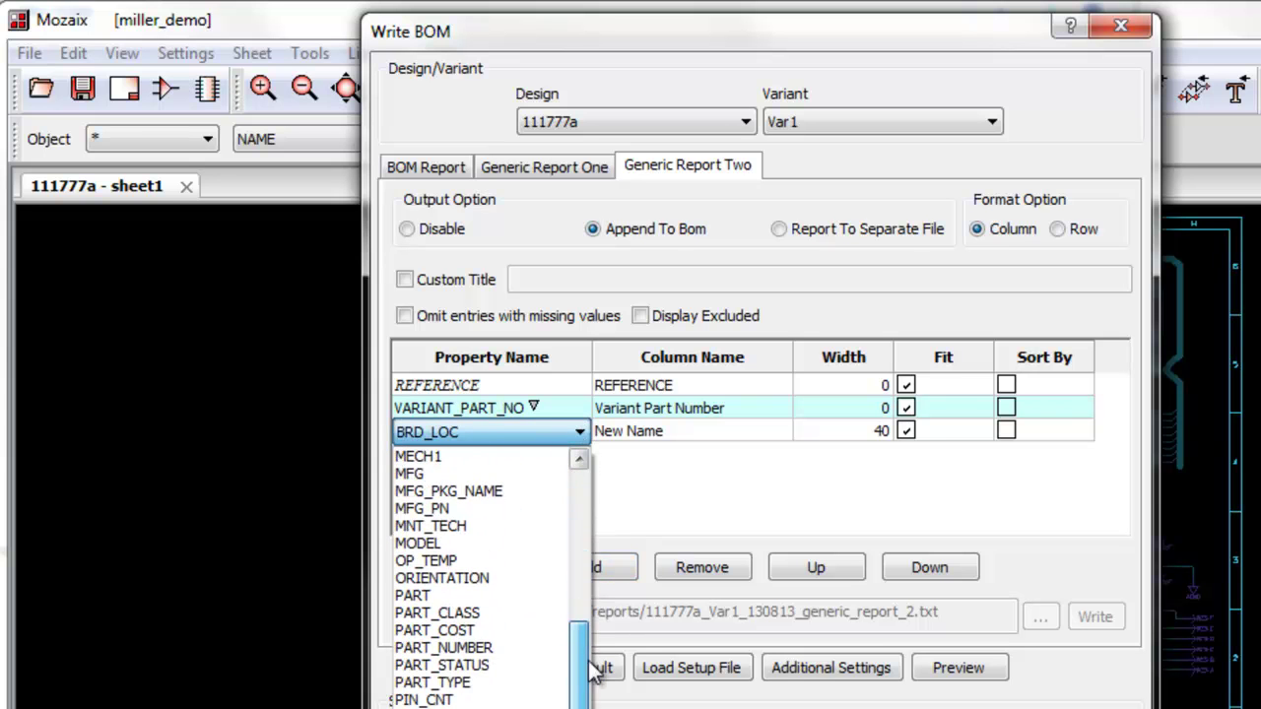
{"action": "left_click", "coordinate": [479, 641]}
{"action": "left_click", "coordinate": [685, 425]}
{"action": "left_click", "coordinate": [707, 433]}
{"action": "type", "text": "Part"}
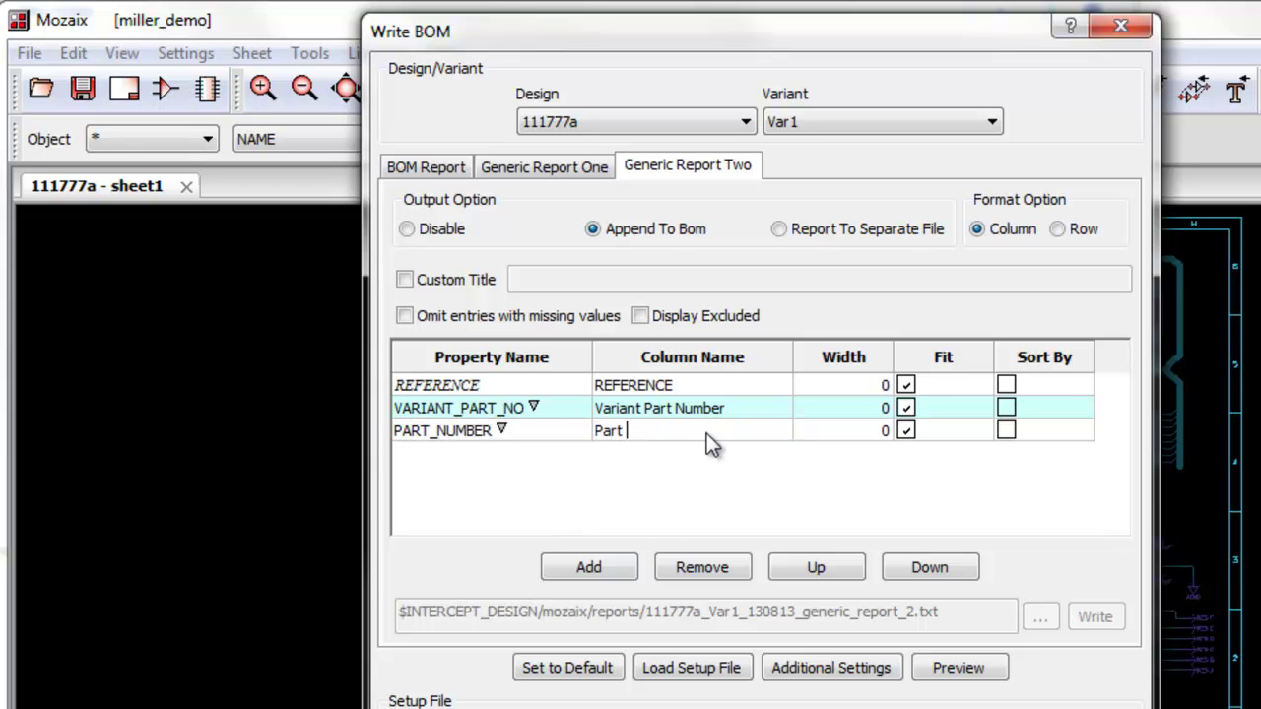
{"action": "type", "text": " #, Original"}
- Preview the BOM and compare the variant and original part numbers per reference designator in the second appended report
{"action": "left_click", "coordinate": [955, 669]}
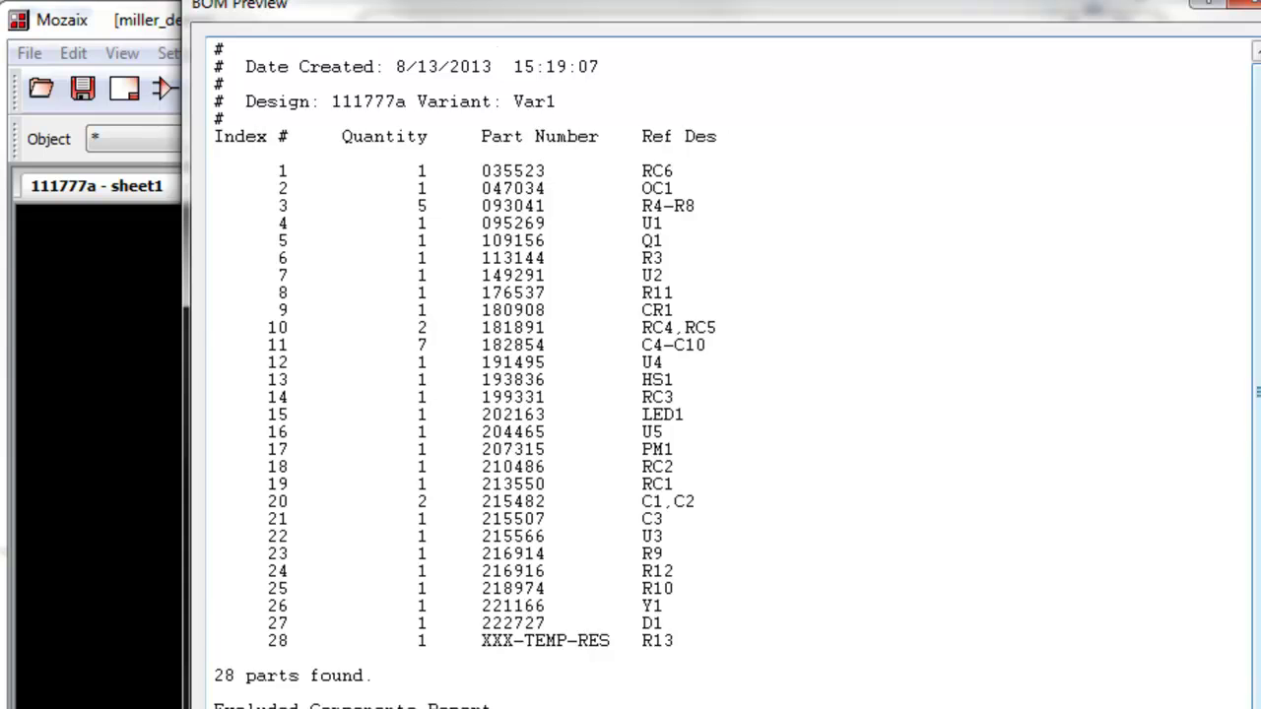
{"action": "scroll", "coordinate": [729, 375], "scroll_direction": "down", "scroll_amount": 10}
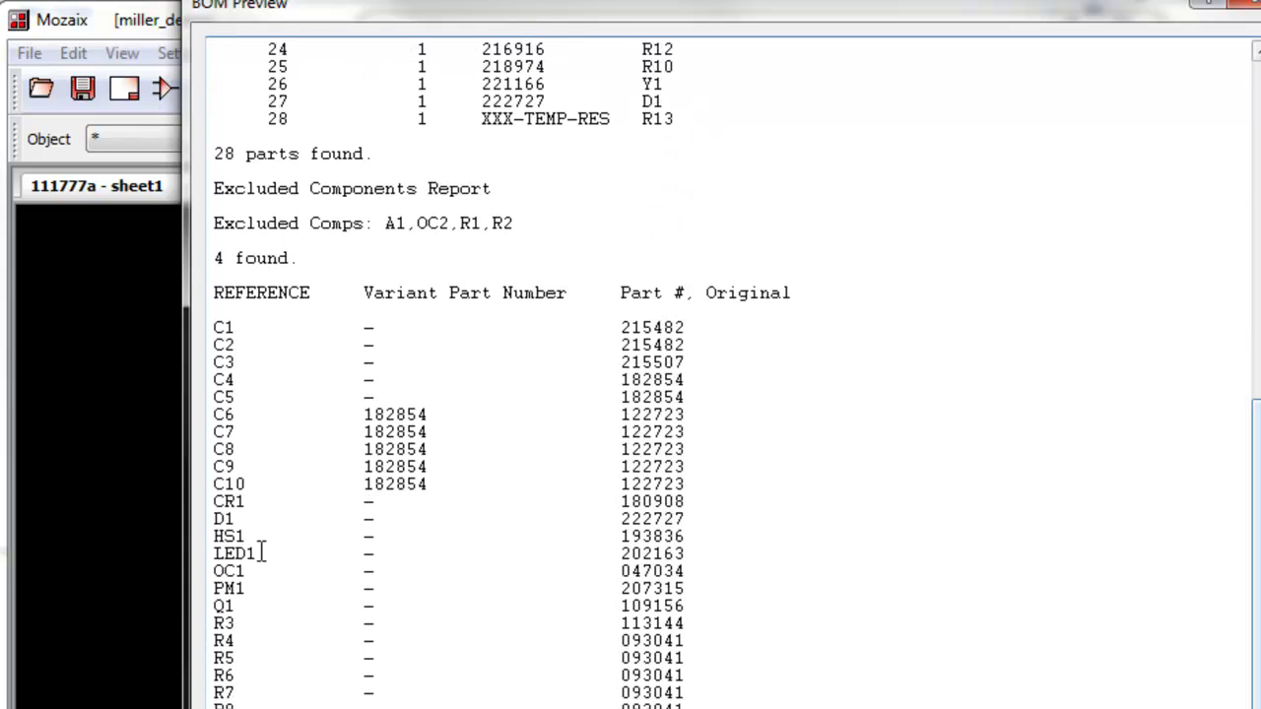
{"action": "left_click_drag", "start_coordinate": [215, 321], "coordinate": [732, 555]}
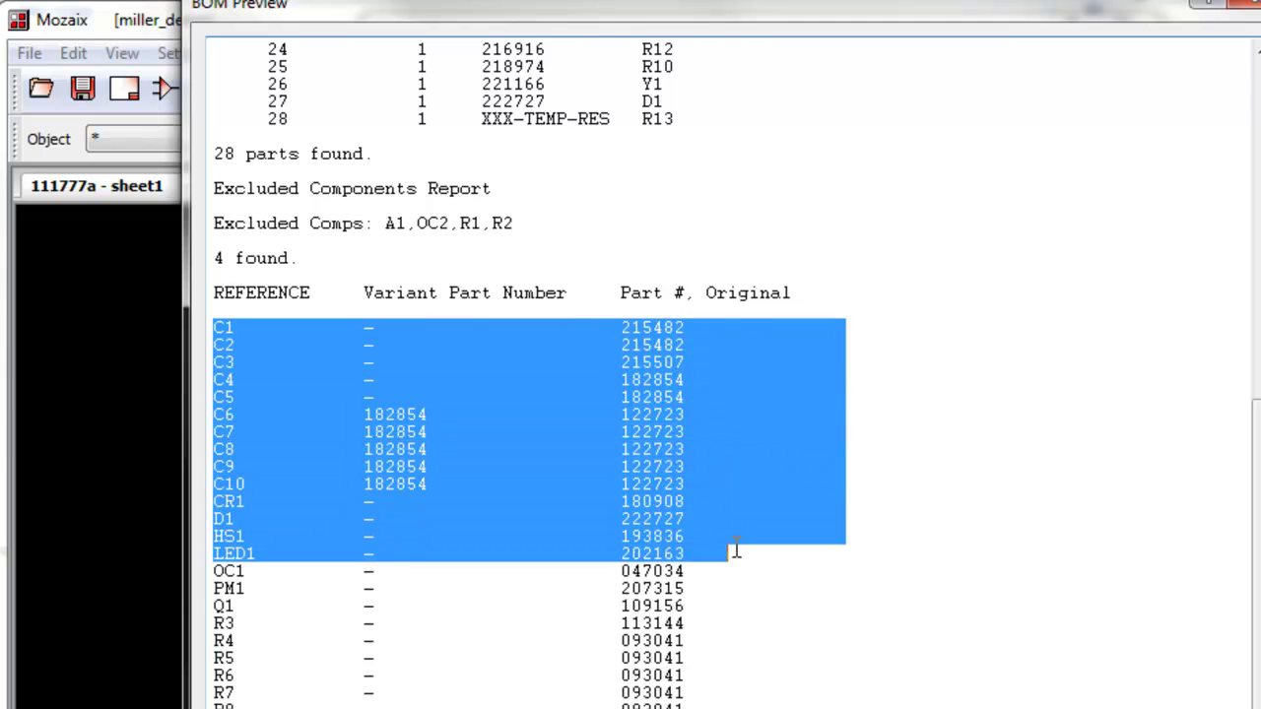
- Close the BOM preview and set Generic Report Two to omit entries with missing values
{"action": "left_click", "coordinate": [687, 622]}
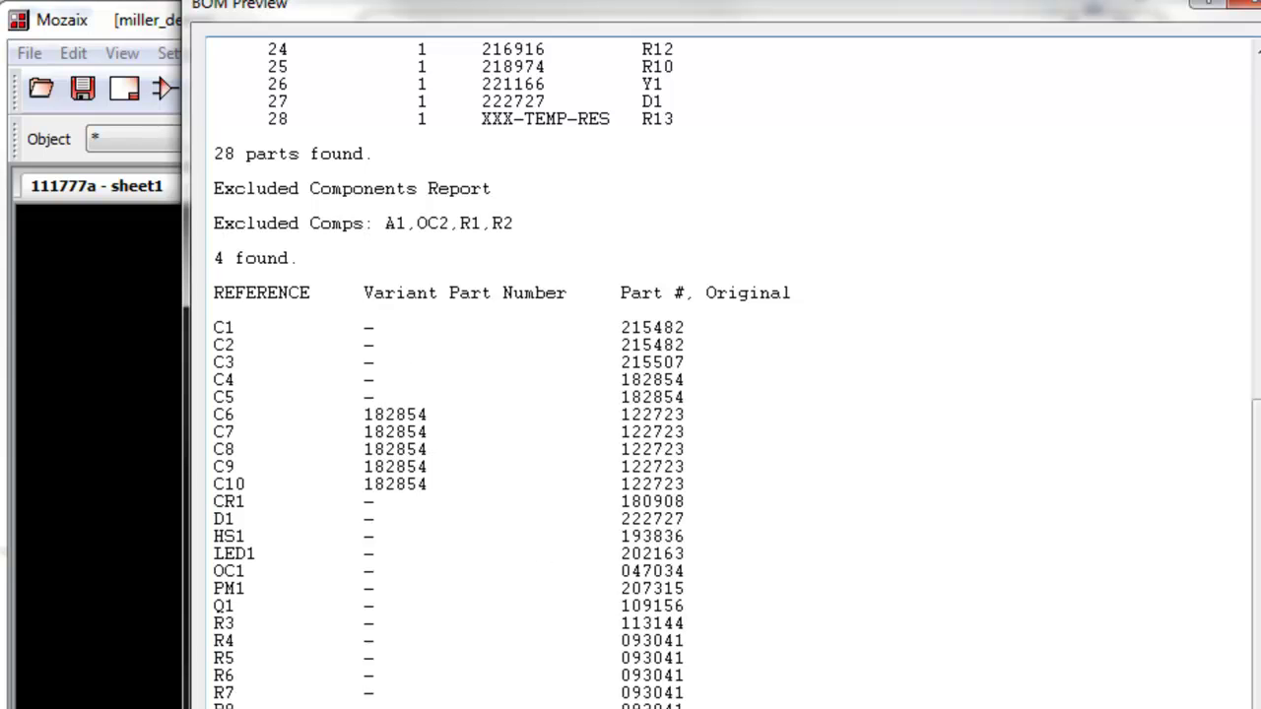
{"action": "key", "text": "Escape"}
{"action": "left_click", "coordinate": [405, 318]}
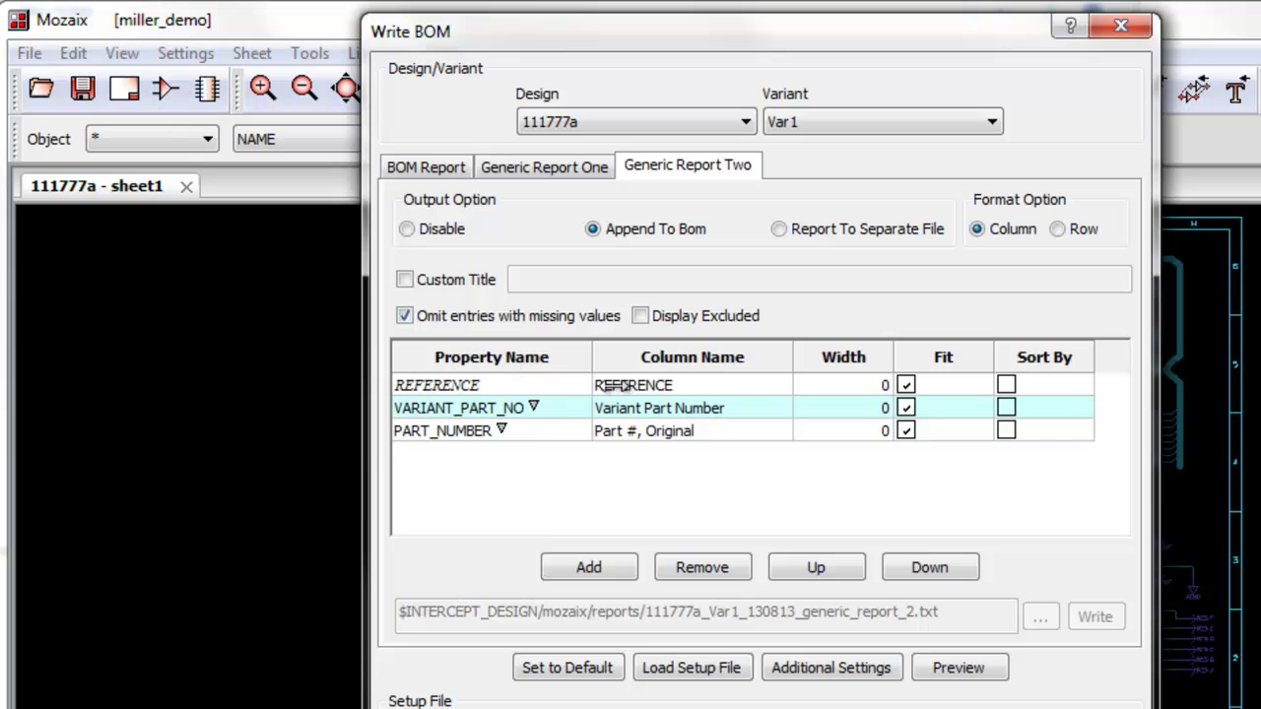
- Preview the Var1 BOM again and examine the references and part numbers listed in the appended variant part number report
{"action": "left_click", "coordinate": [931, 670]}
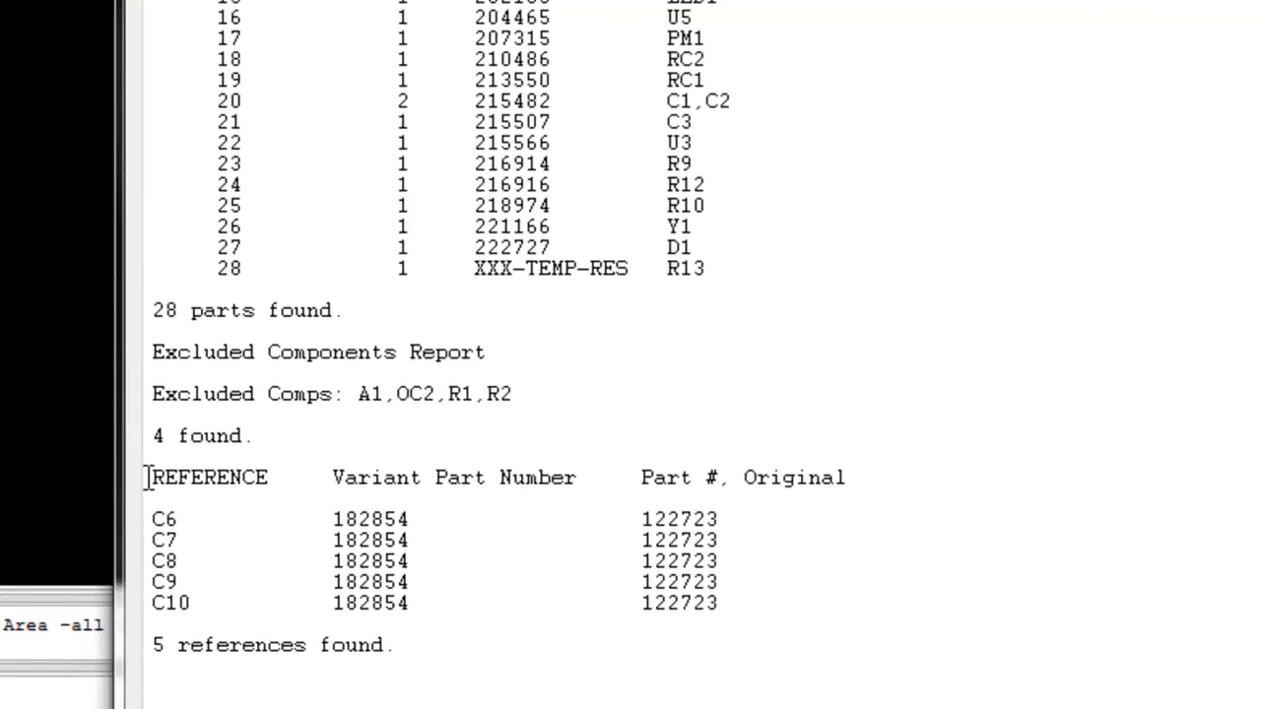
{"action": "left_click_drag", "start_coordinate": [148, 477], "coordinate": [776, 607]}
{"action": "left_click_drag", "start_coordinate": [1005, 537], "coordinate": [1005, 541]}
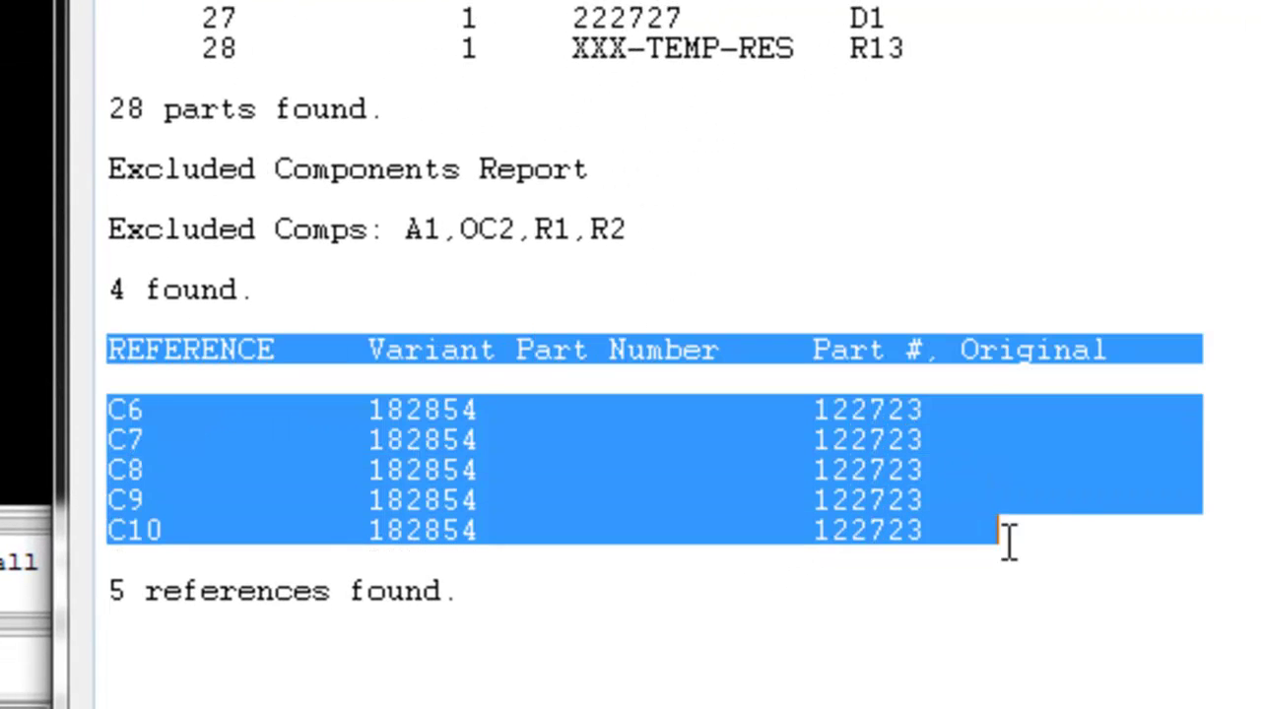
{"action": "left_click", "coordinate": [577, 423]}
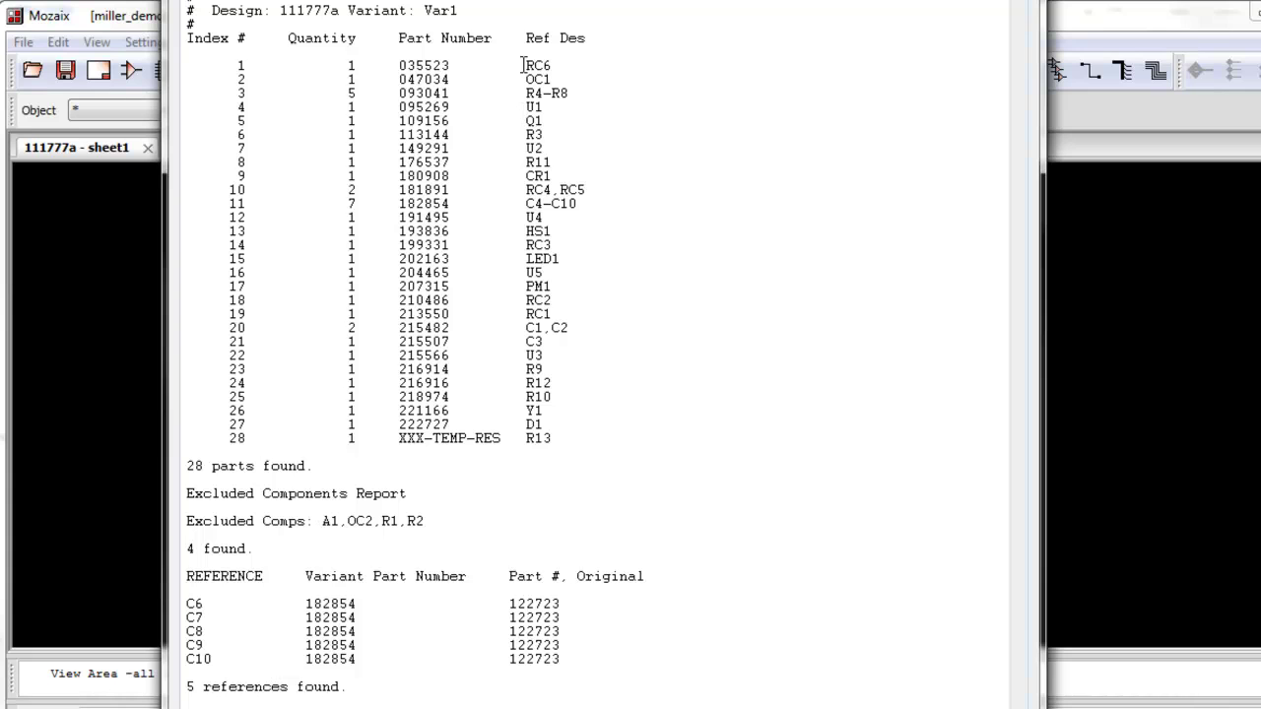
- Compare the part number of the C4-C10 row in the main BOM with C6's variant part number in the appended report
{"action": "left_click_drag", "start_coordinate": [526, 203], "coordinate": [582, 201]}
{"action": "left_click", "coordinate": [399, 203]}
{"action": "left_click_drag", "start_coordinate": [410, 204], "coordinate": [454, 203]}
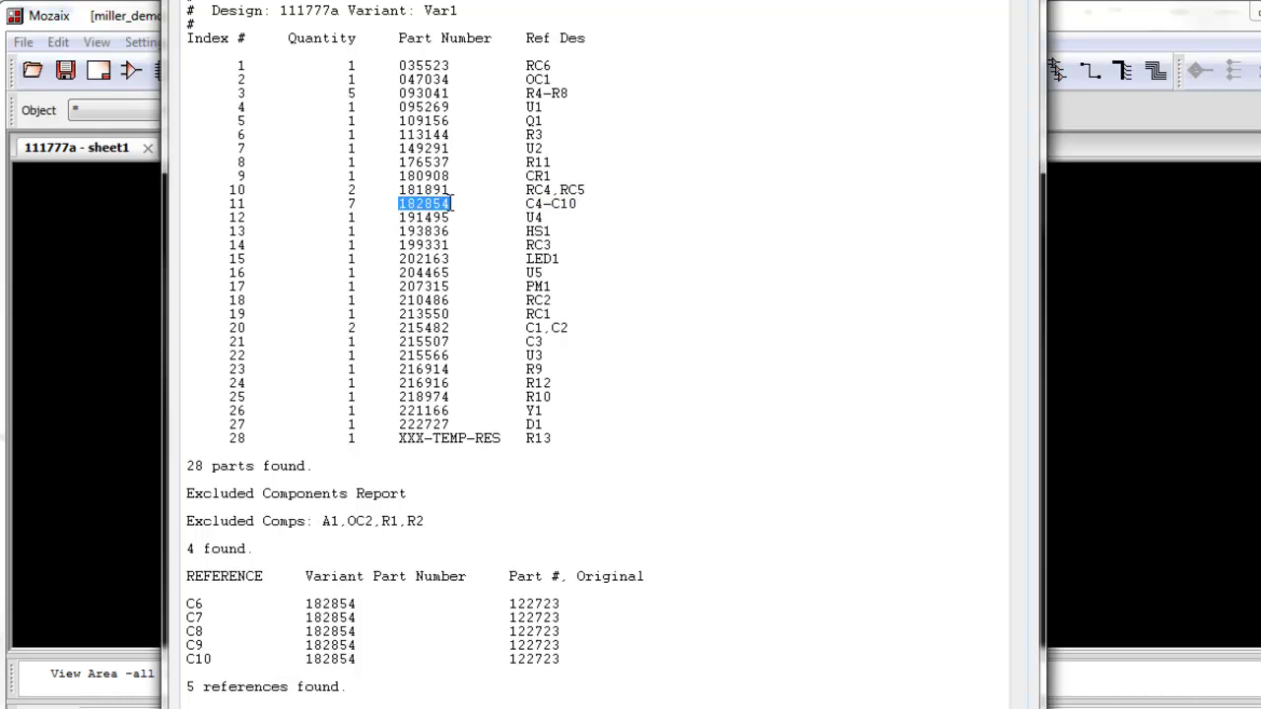
{"action": "left_click_drag", "start_coordinate": [306, 604], "coordinate": [362, 606]}
{"action": "left_click", "coordinate": [365, 604]}
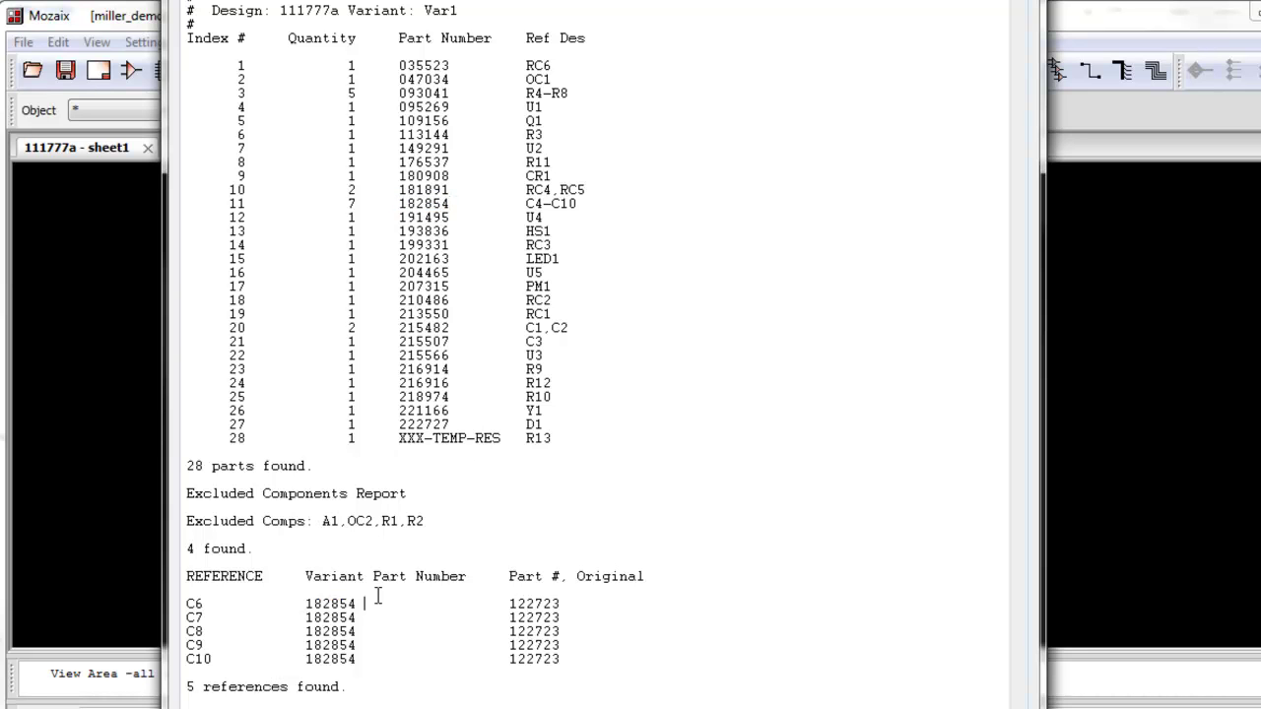